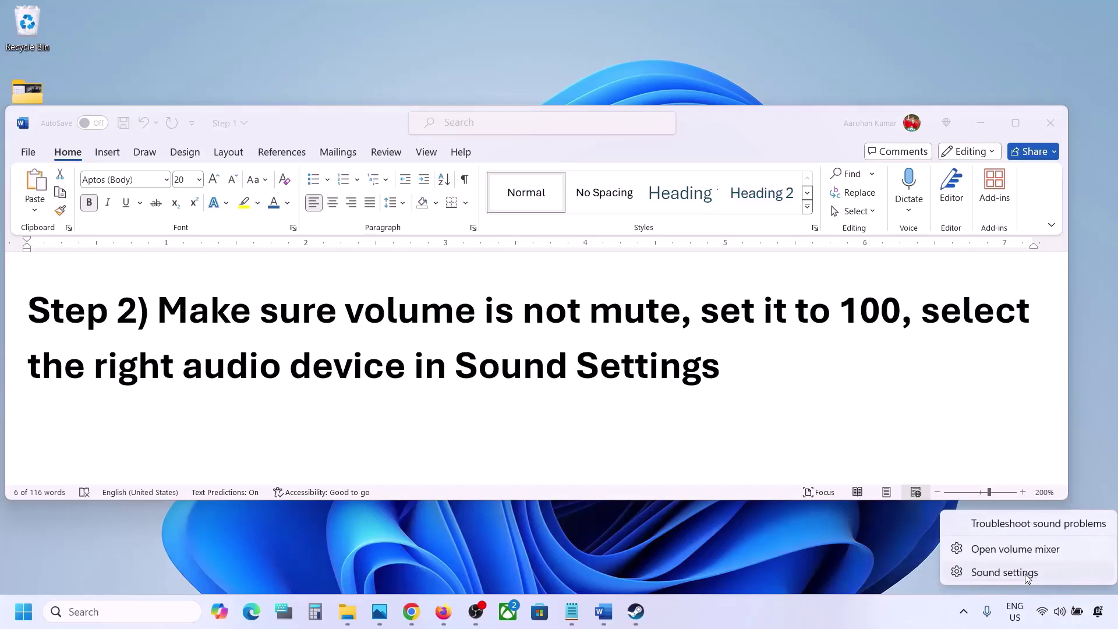
# Open the system's Sound settings, choose Speakers (Realtek(R) Audio) as the output device and check the output volume.
pyautogui.click(1026, 573)
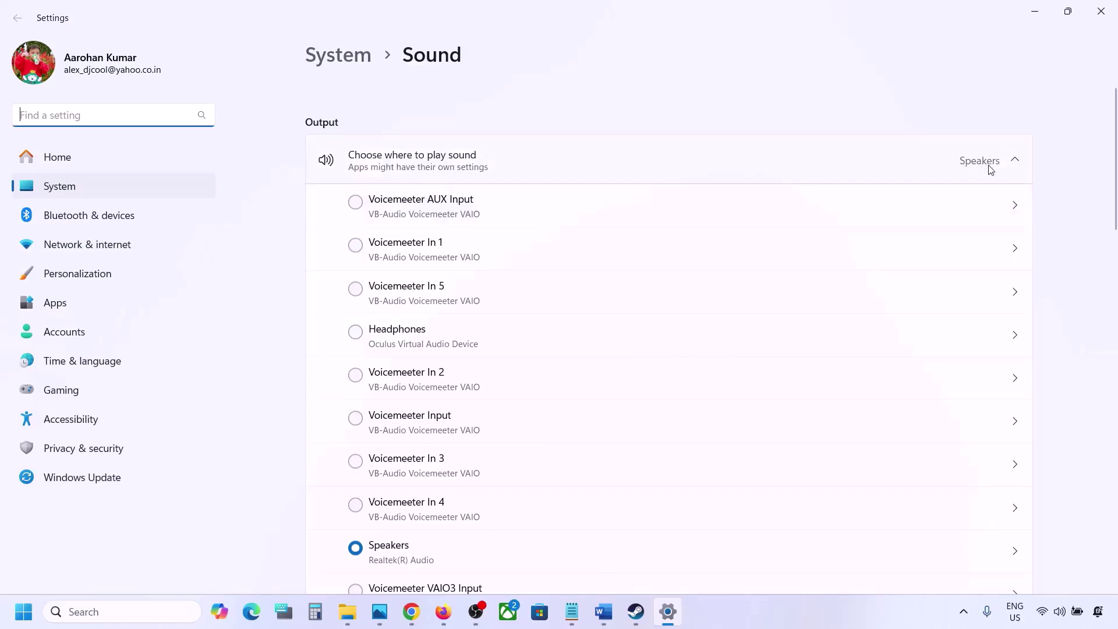
pyautogui.scroll(-2, 501, 414)
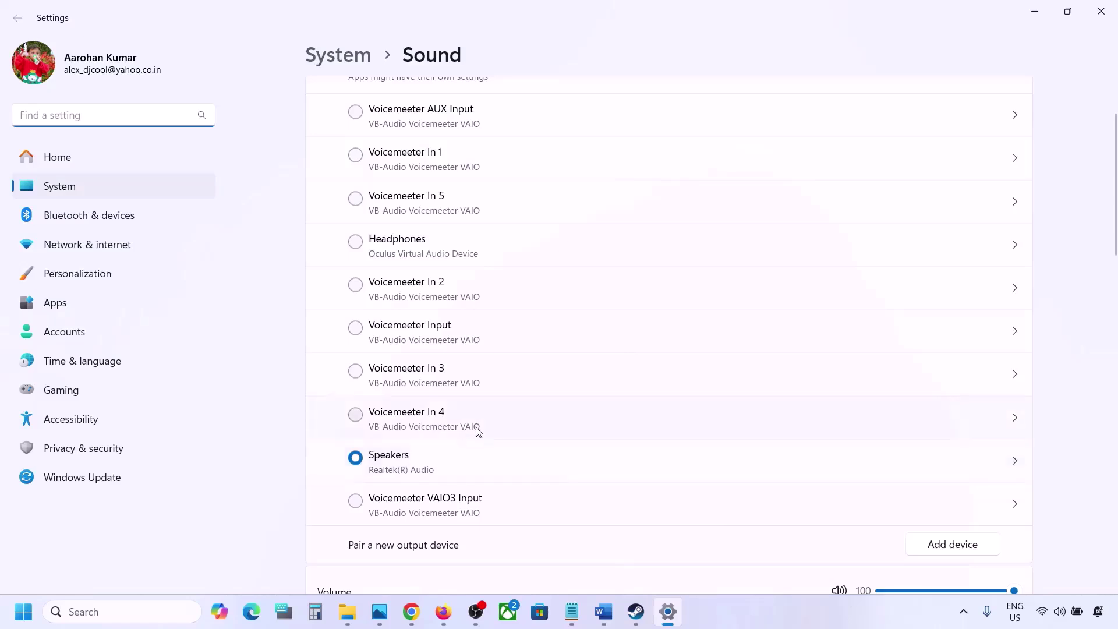
pyautogui.click(407, 464)
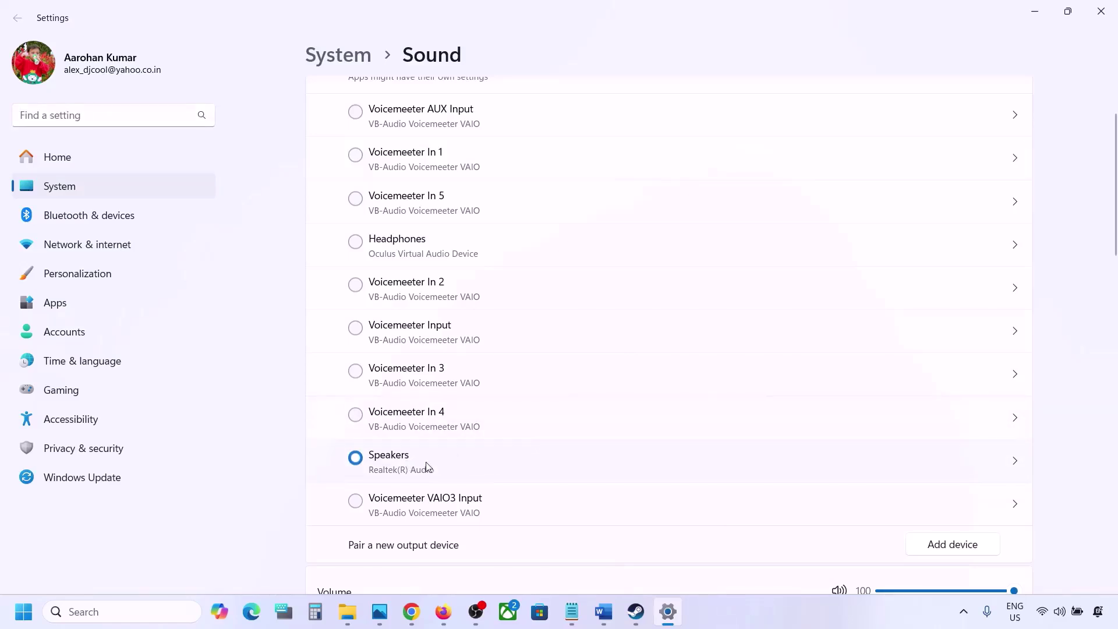
pyautogui.scroll(-5, 427, 466)
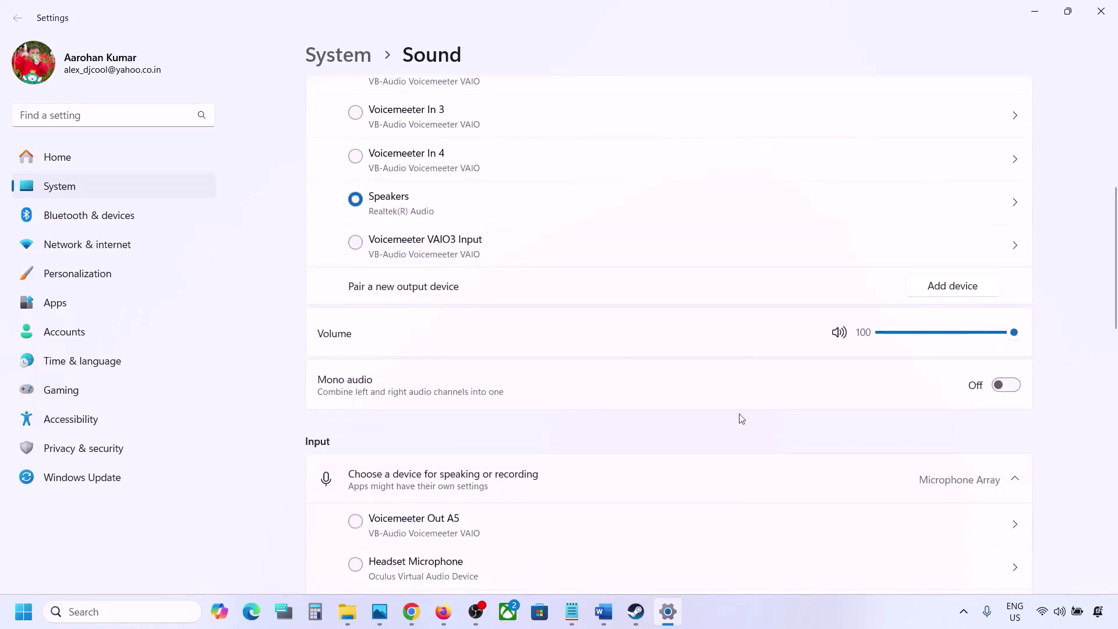
# Examine the input device choices, the microphone volume and the advanced sound options, and close Settings.
pyautogui.scroll(-5, 741, 419)
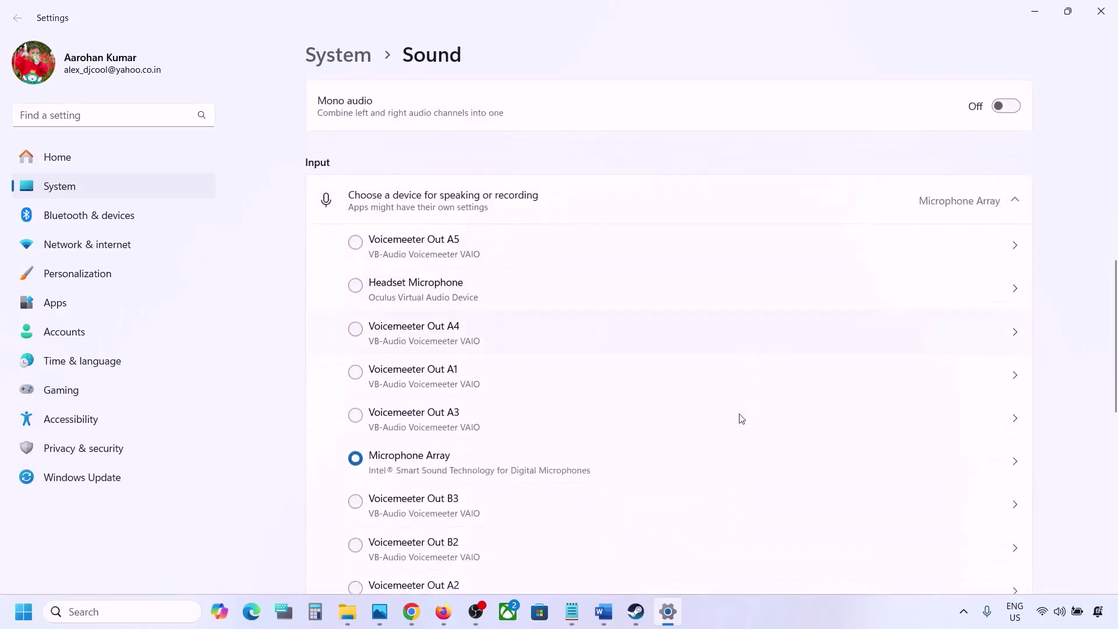
pyautogui.scroll(-2, 451, 487)
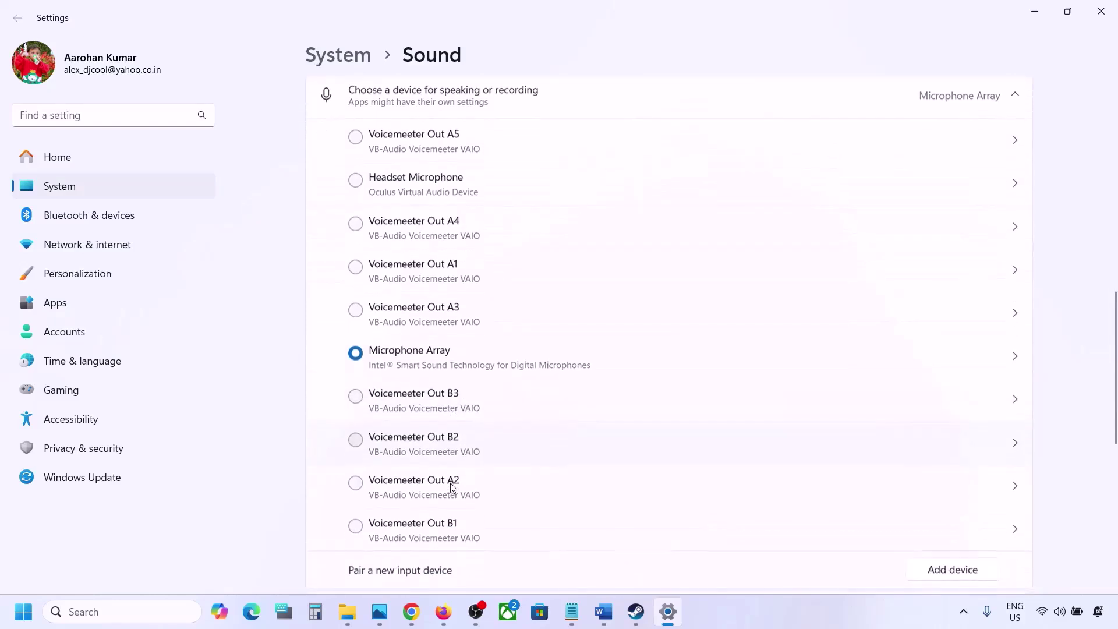
pyautogui.scroll(-1, 569, 425)
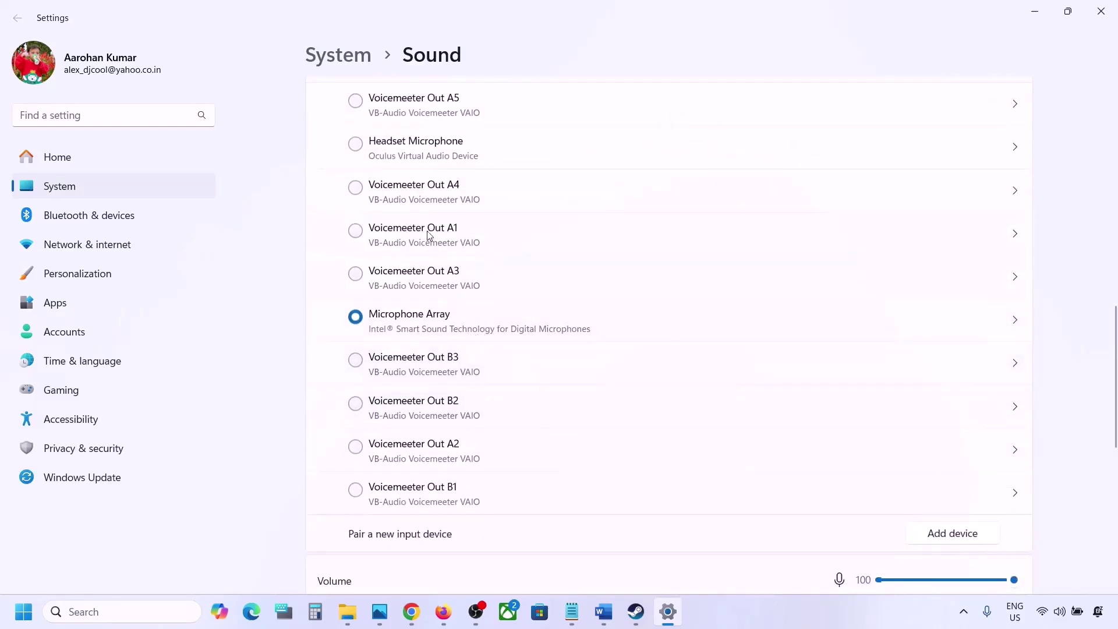
pyautogui.scroll(-1, 499, 336)
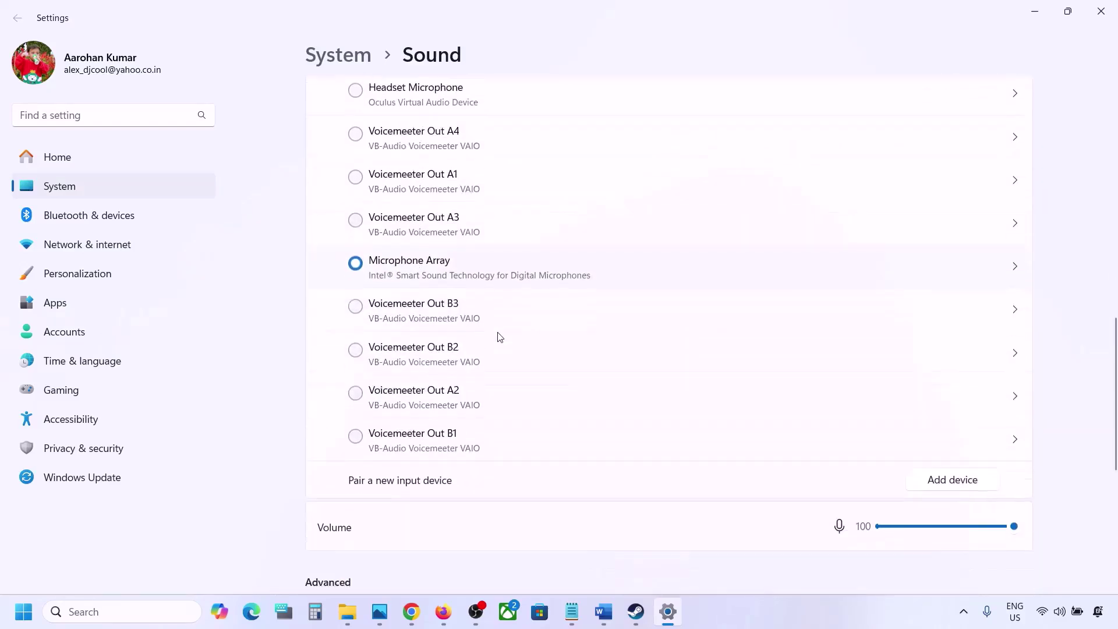
pyautogui.scroll(-3, 498, 335)
pyautogui.scroll(3, 495, 282)
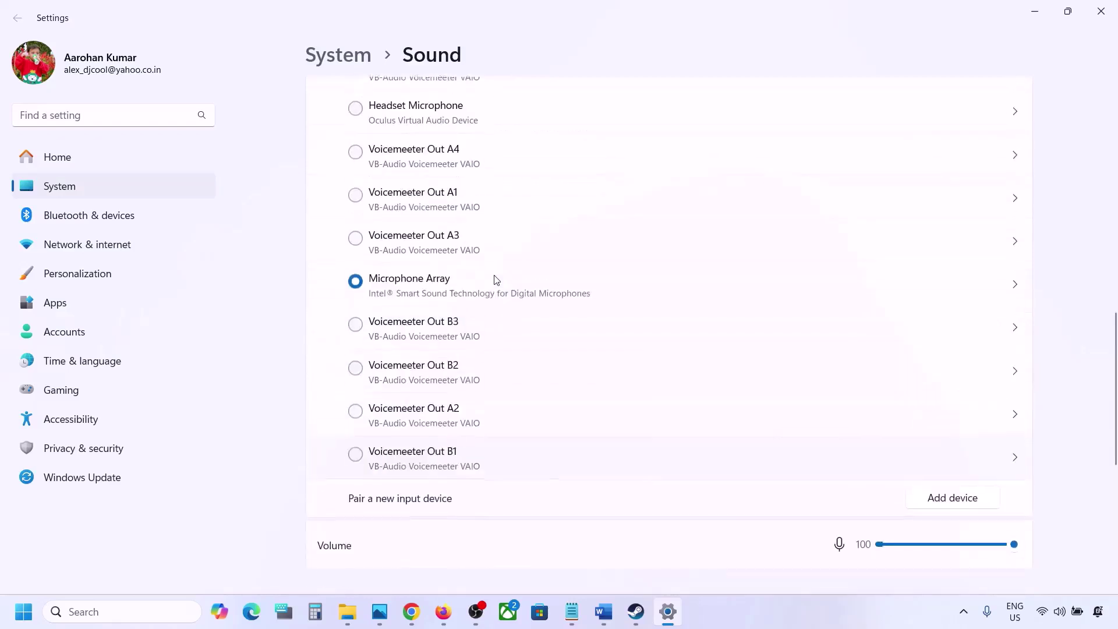
pyautogui.scroll(-4, 450, 401)
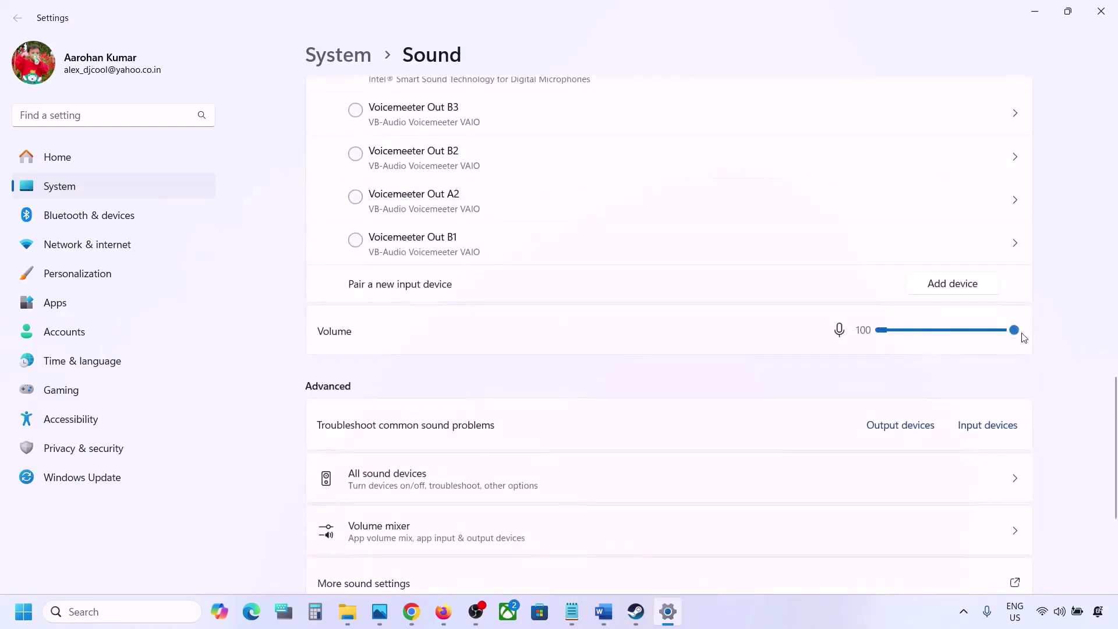
pyautogui.scroll(-2, 736, 396)
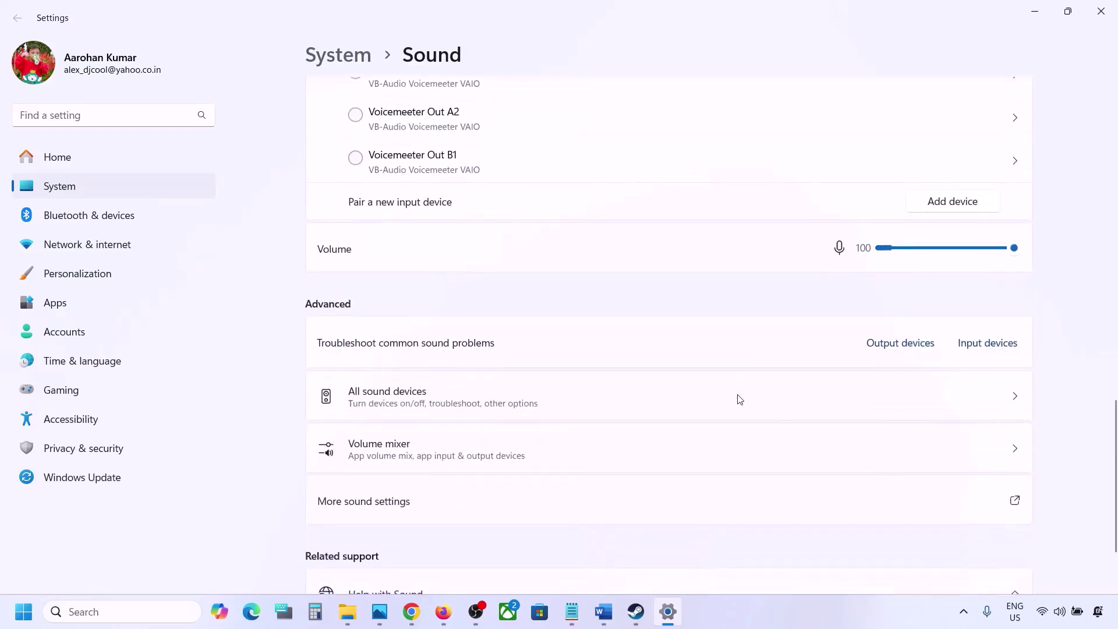
pyautogui.scroll(-2, 782, 344)
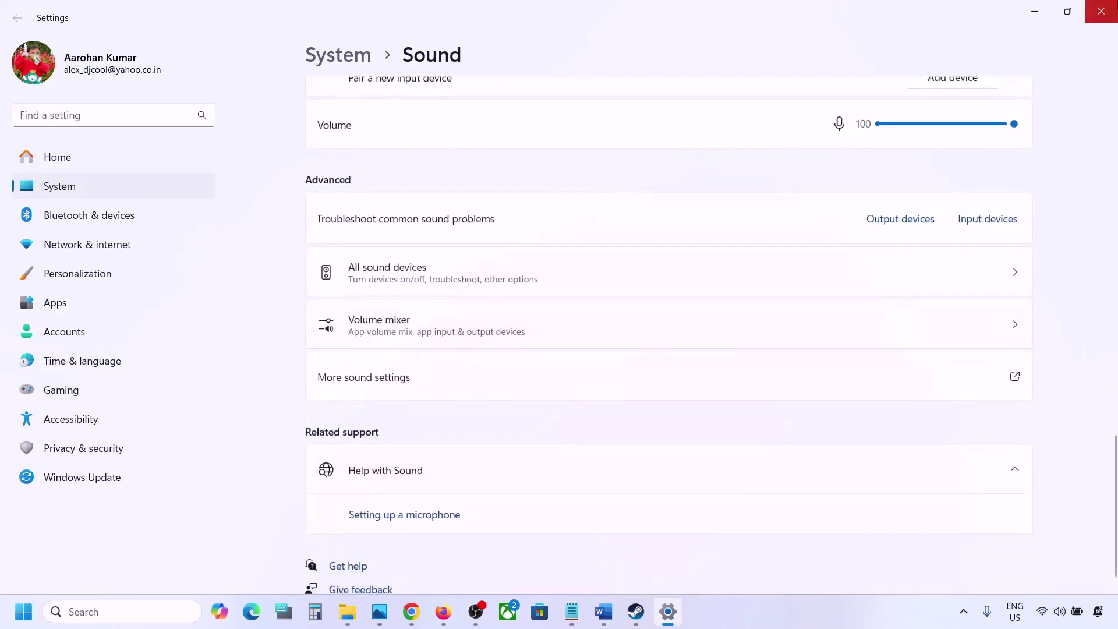
pyautogui.click(1101, 11)
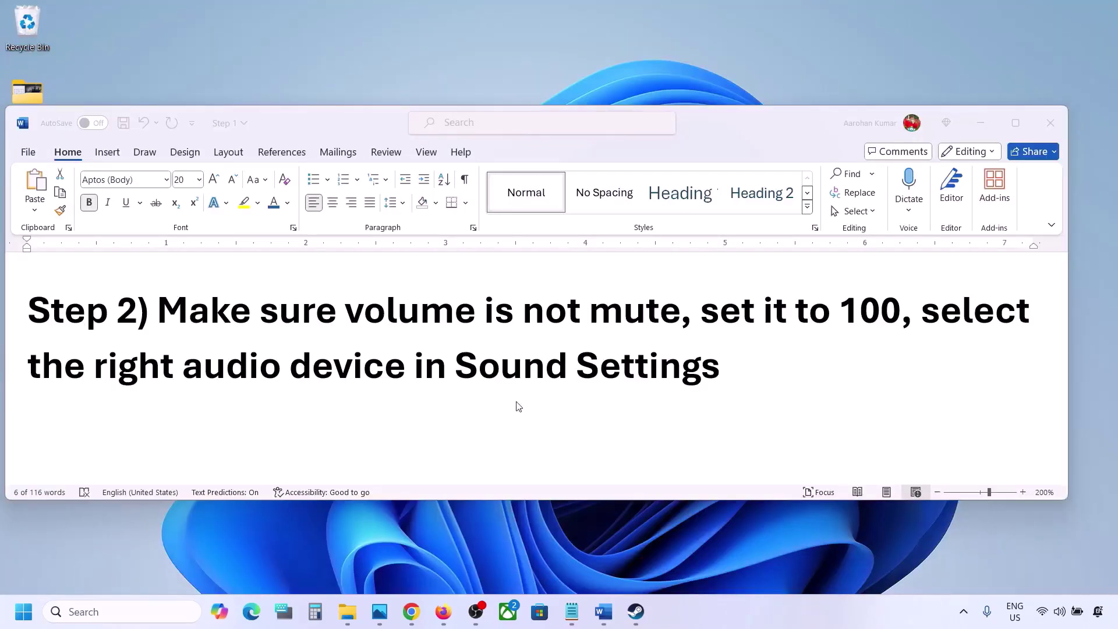
# Read Step 3 on restarting the game and PC and Step 4 on the sound sample rate in the Word document.
pyautogui.scroll(-4, 518, 406)
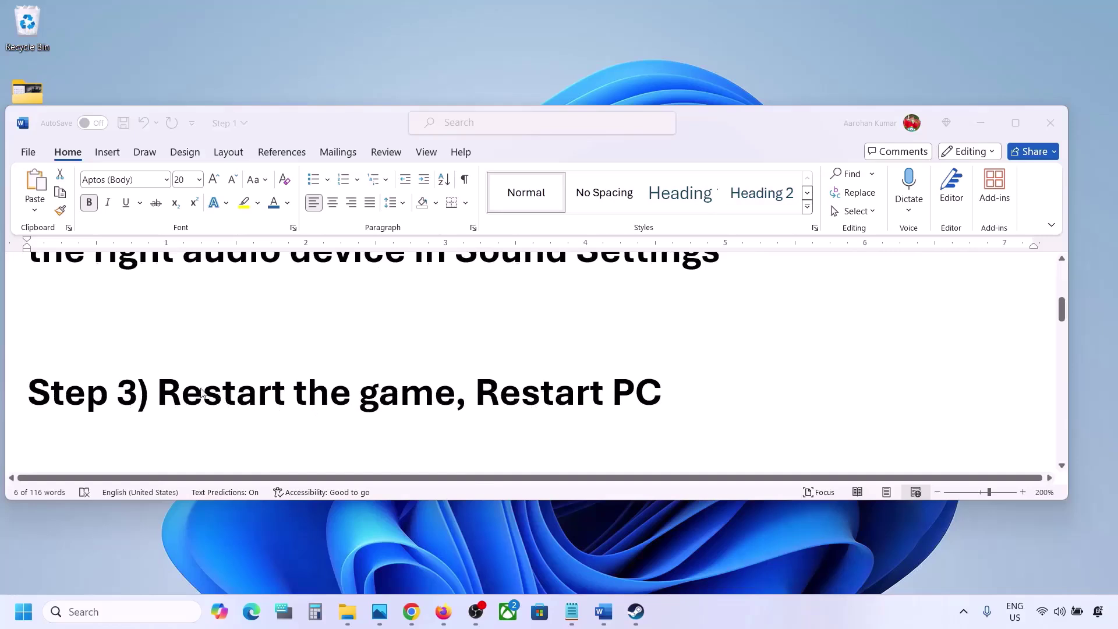
pyautogui.doubleClick(201, 391)
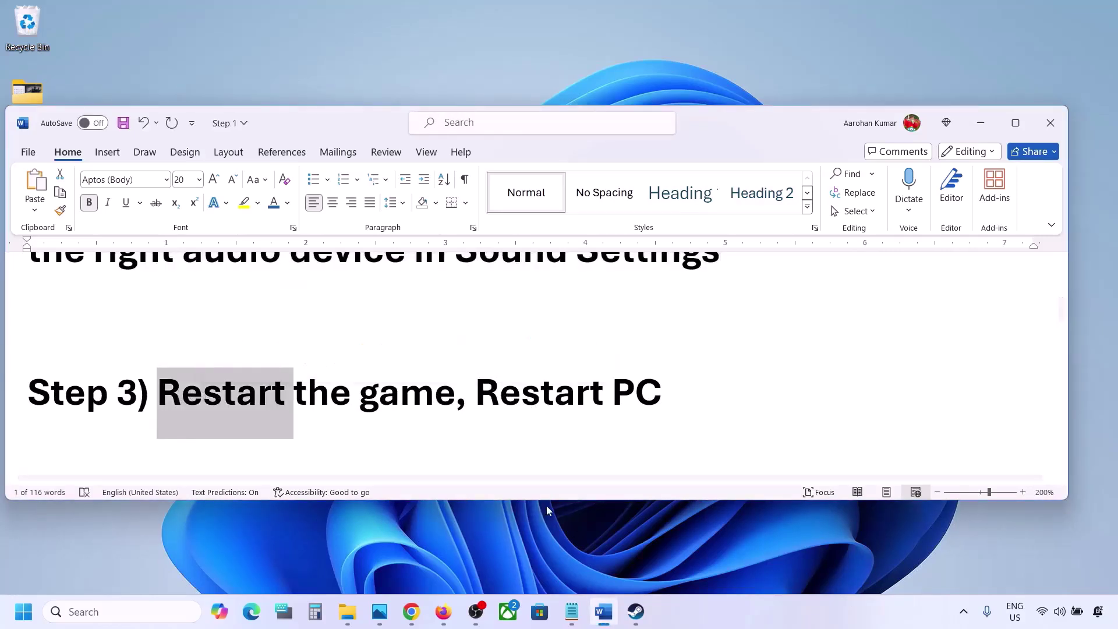
pyautogui.click(317, 389)
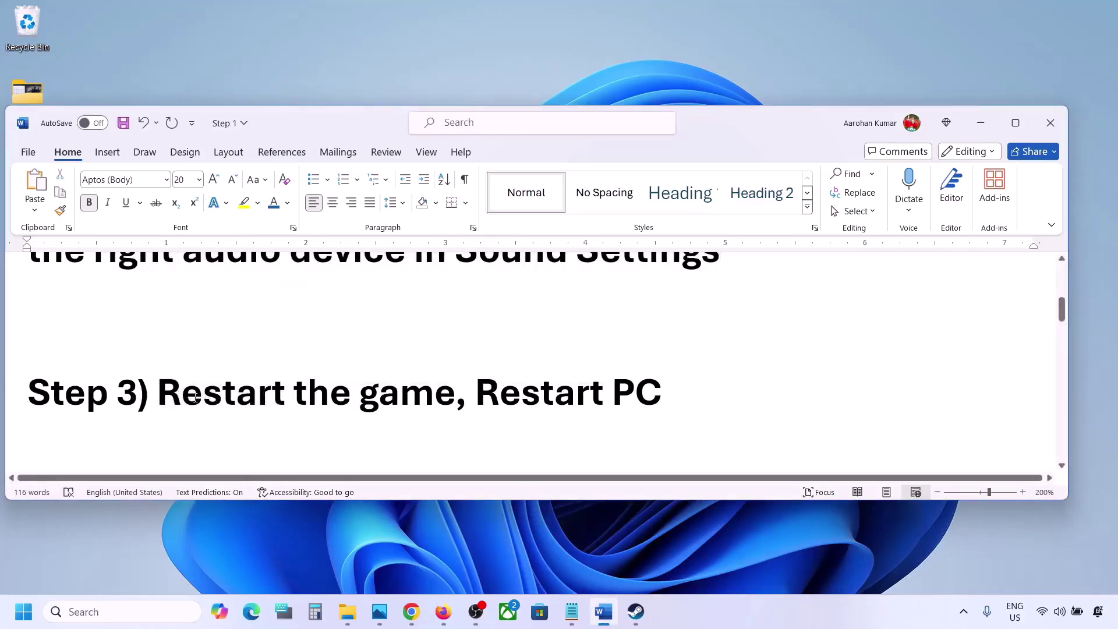
pyautogui.moveTo(196, 397); pyautogui.dragTo(661, 393)
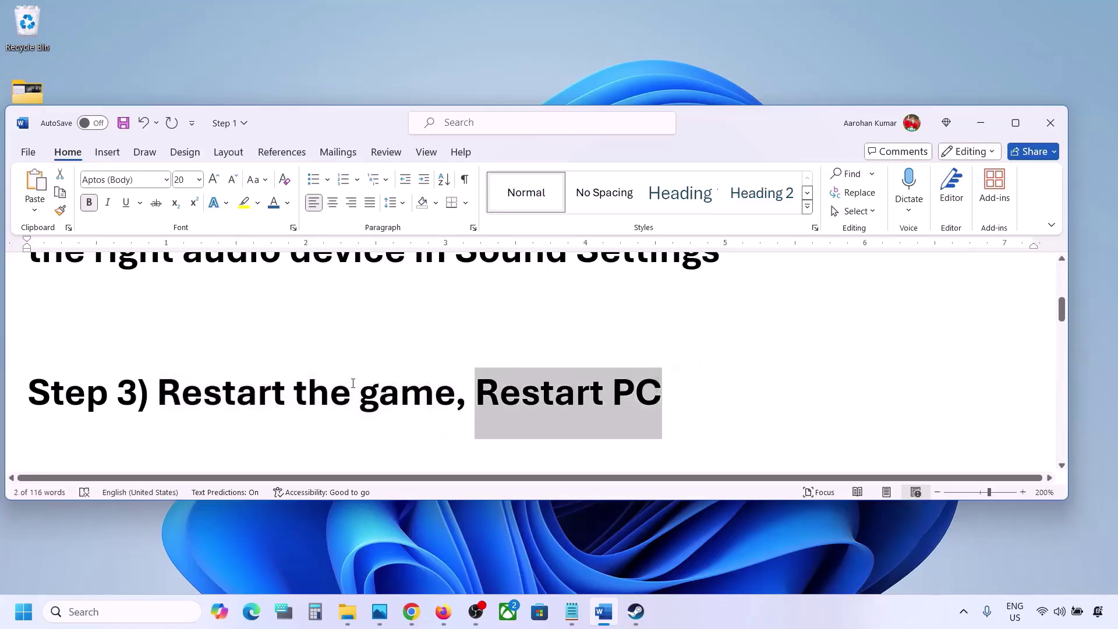
pyautogui.scroll(-5, 353, 383)
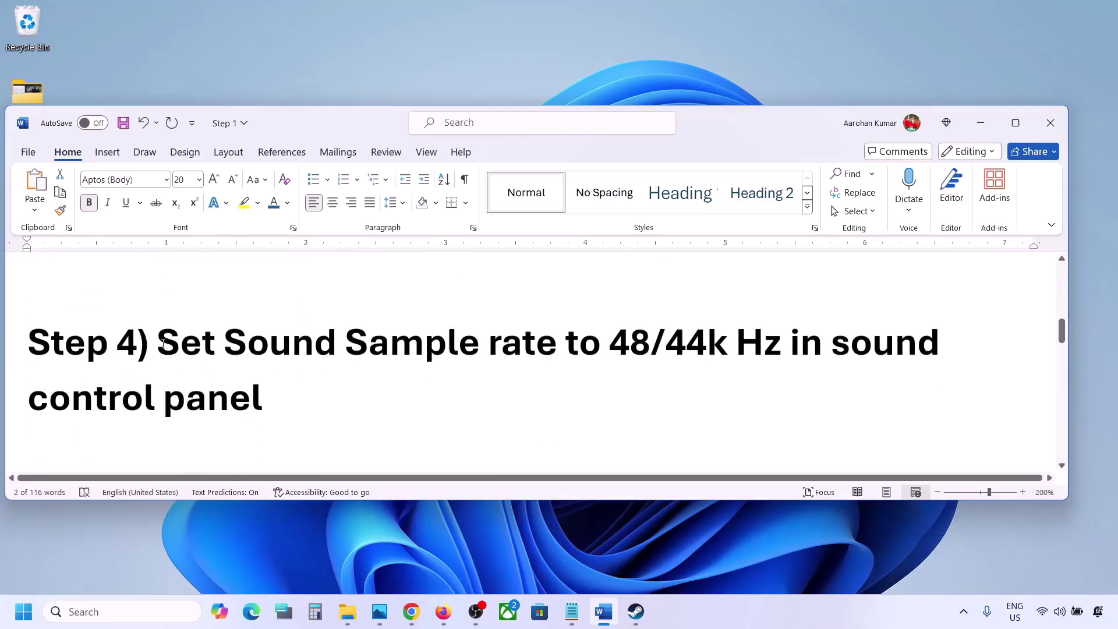
pyautogui.moveTo(163, 344); pyautogui.dragTo(715, 349)
pyautogui.click(714, 348)
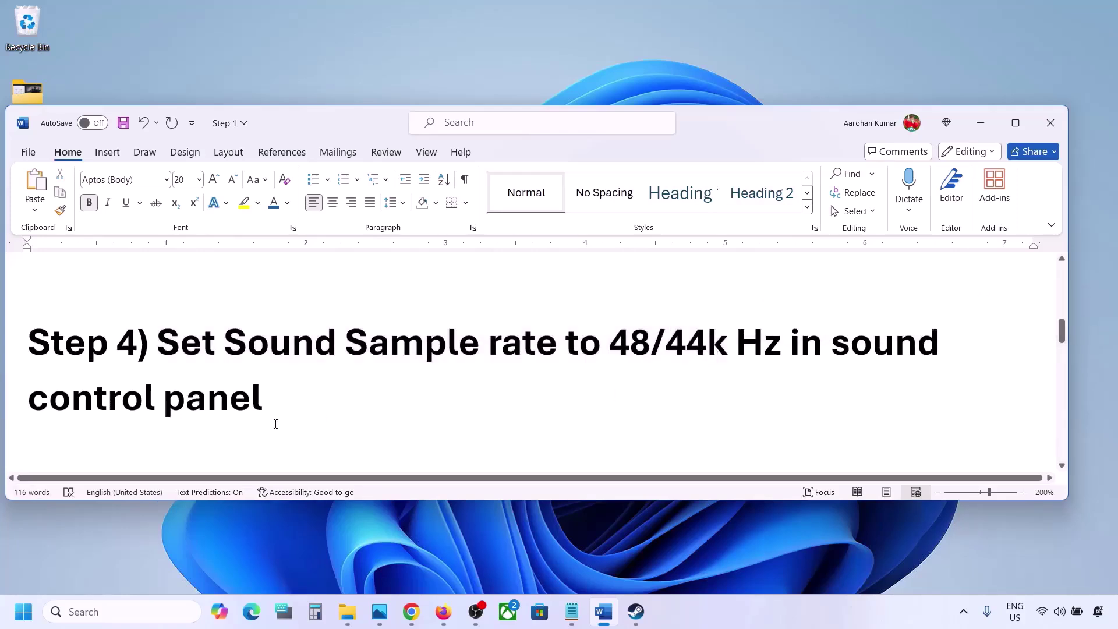
# Open the Sound dialog from Hardware and Sound in Control Panel and place it clear of the window's corner.
pyautogui.click(74, 611)
pyautogui.write('control')
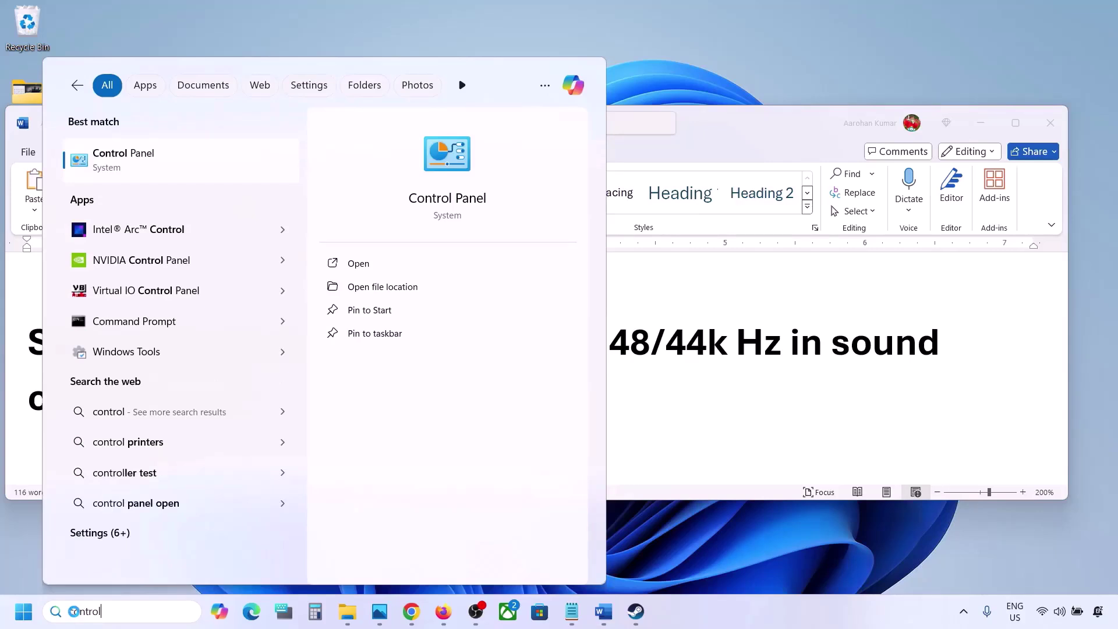
pyautogui.press('Return')
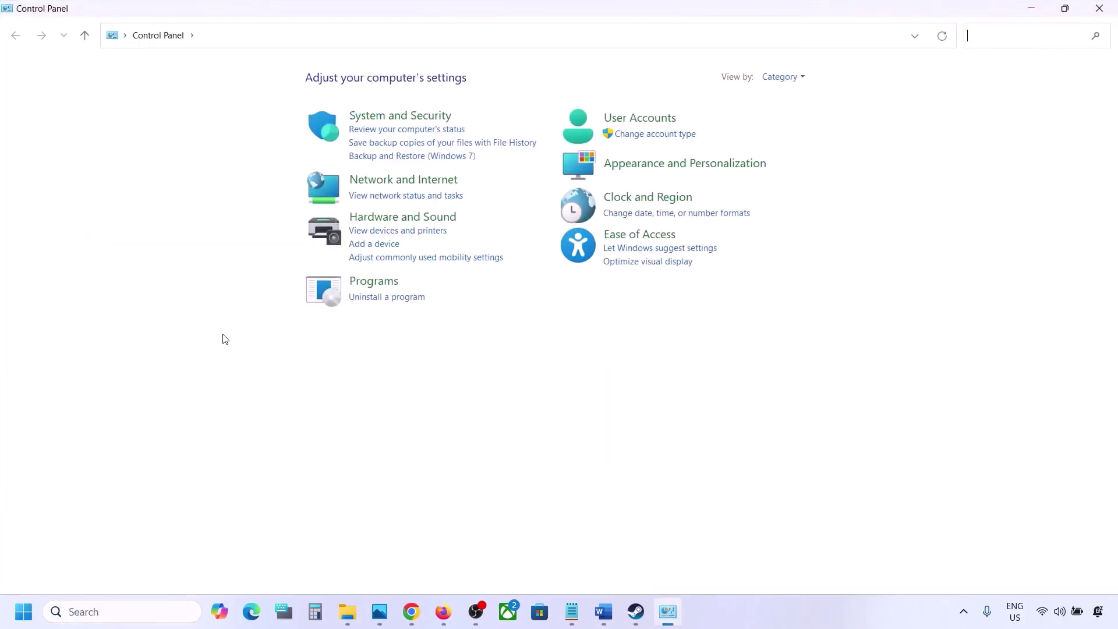
pyautogui.click(416, 219)
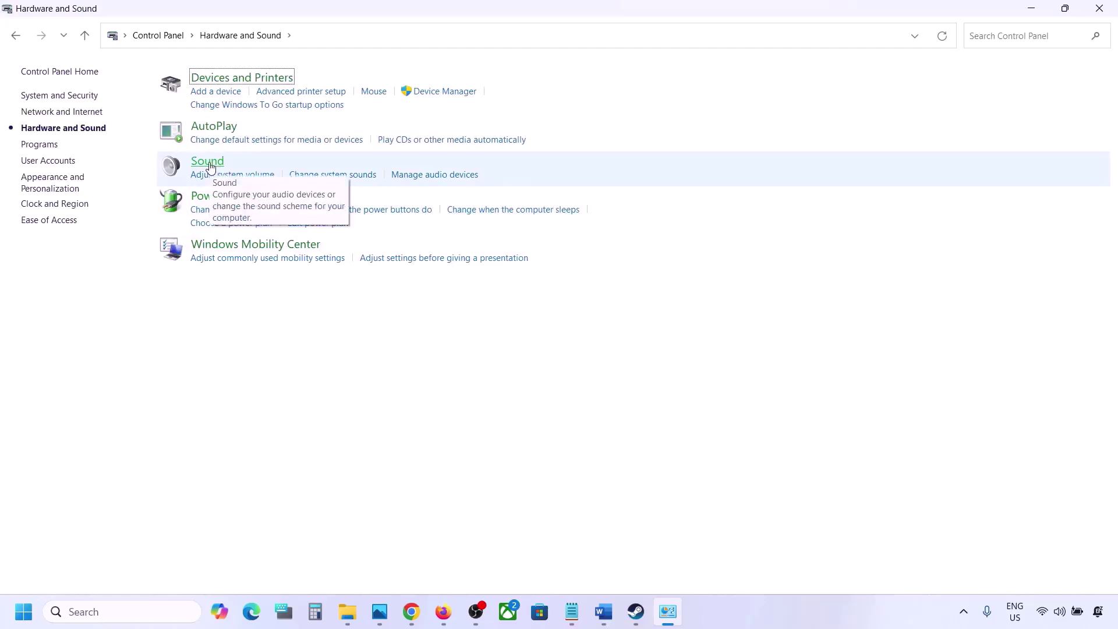
pyautogui.click(211, 167)
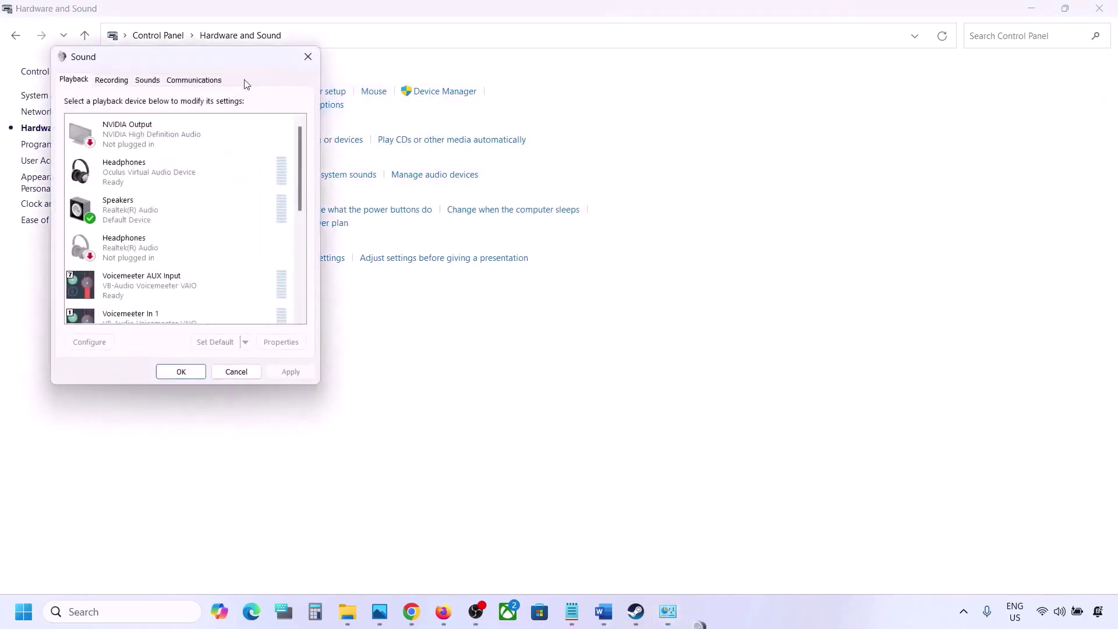
pyautogui.moveTo(217, 65); pyautogui.dragTo(502, 141)
pyautogui.click(611, 610)
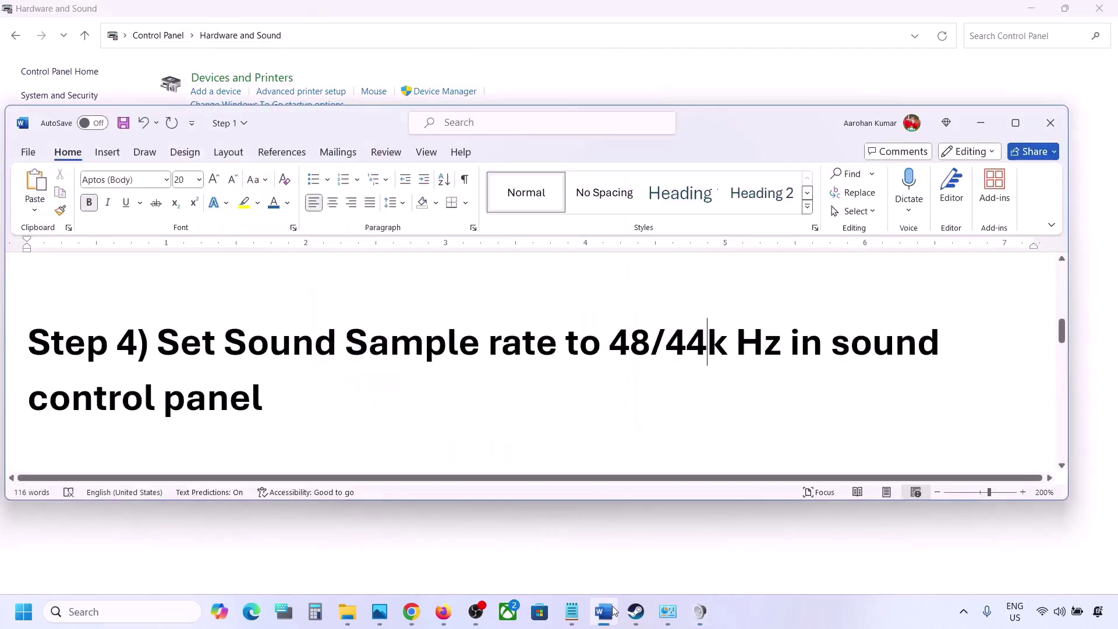
pyautogui.click(612, 610)
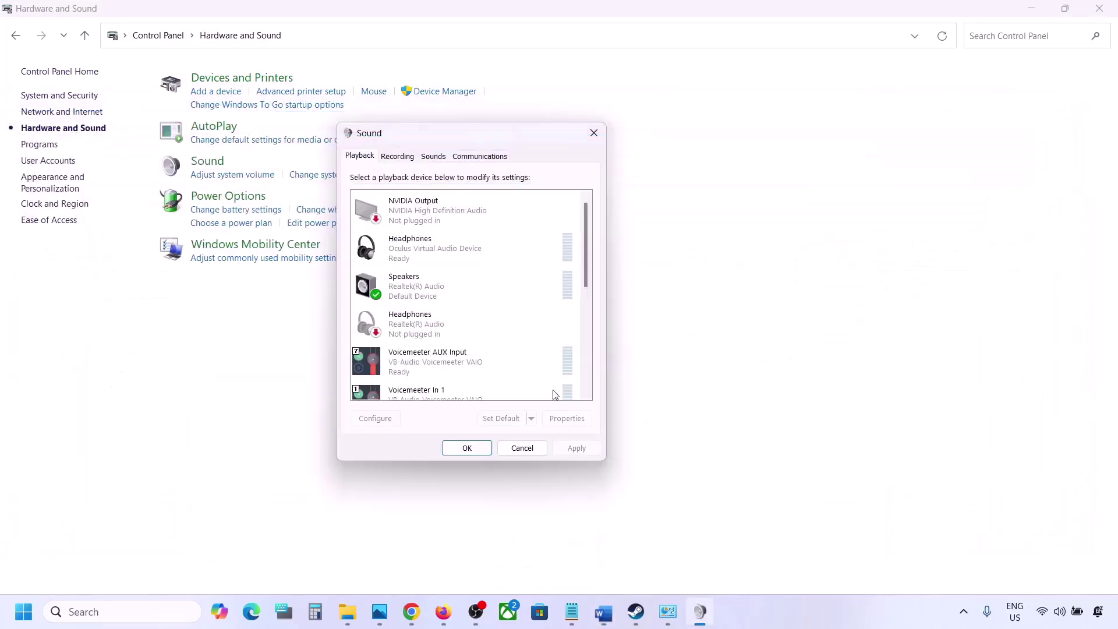
# Open the advanced properties of the Realtek Speakers playback device and look through the available default formats.
pyautogui.click(413, 293)
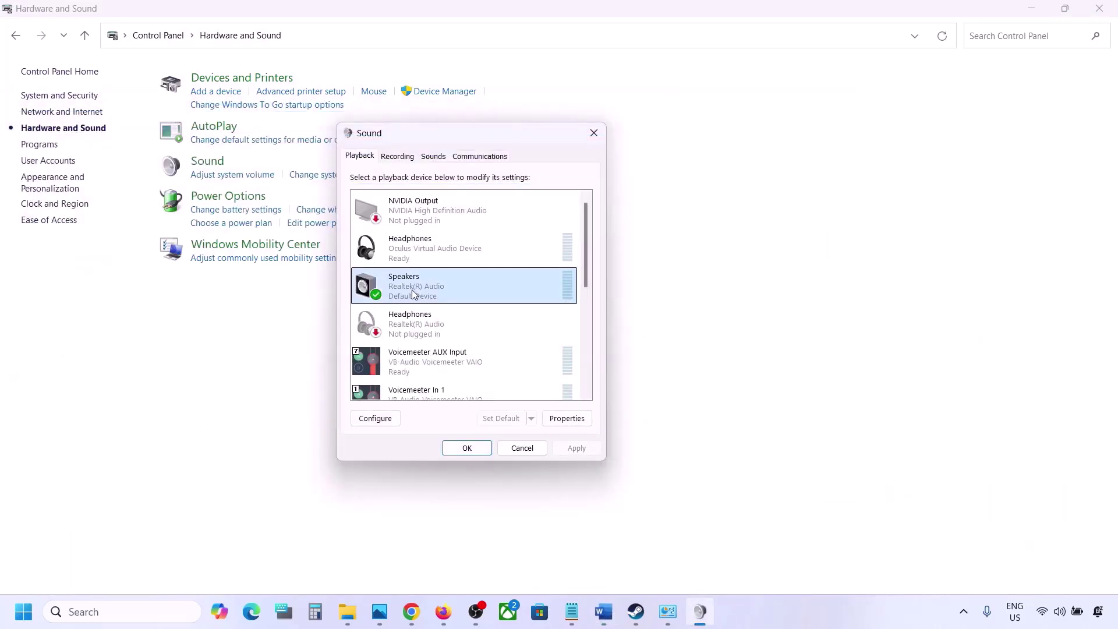
pyautogui.rightClick(473, 291)
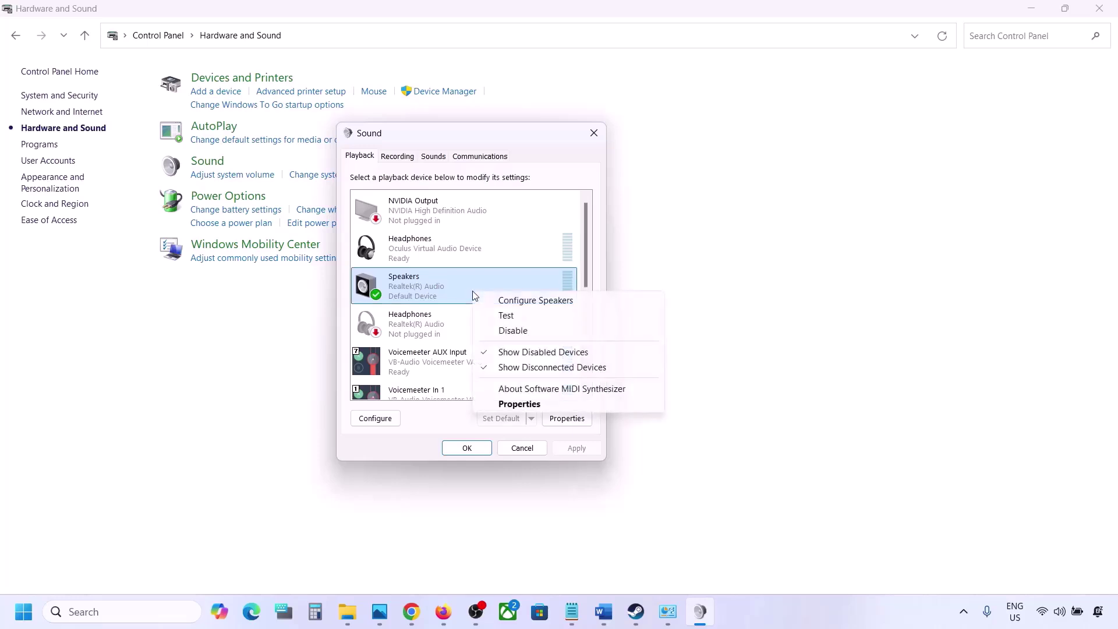
pyautogui.click(520, 403)
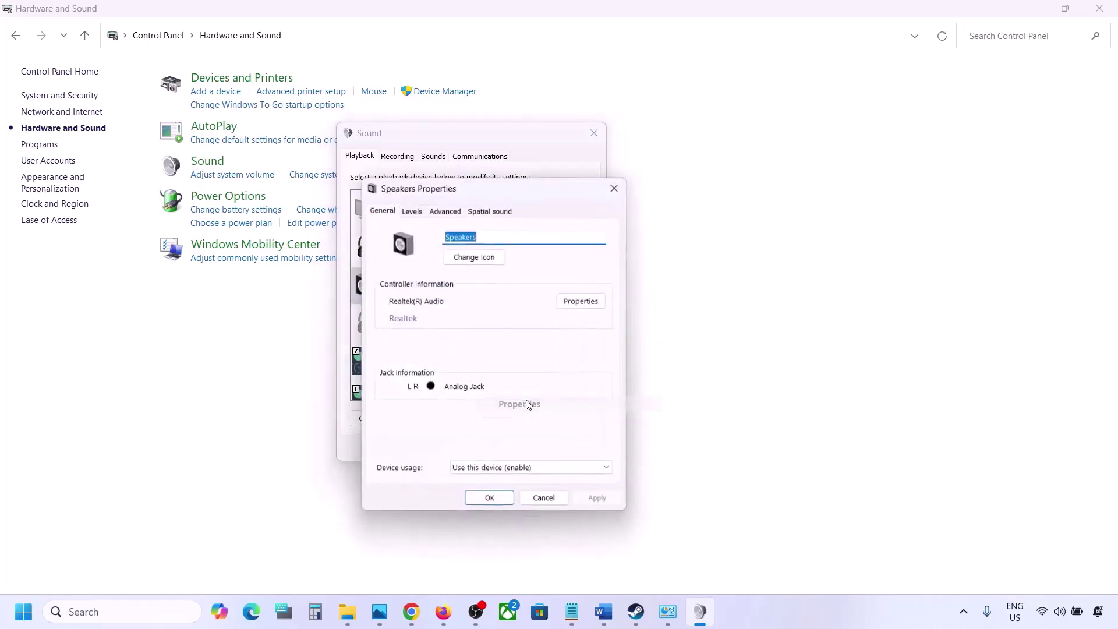
pyautogui.moveTo(498, 186); pyautogui.dragTo(557, 135)
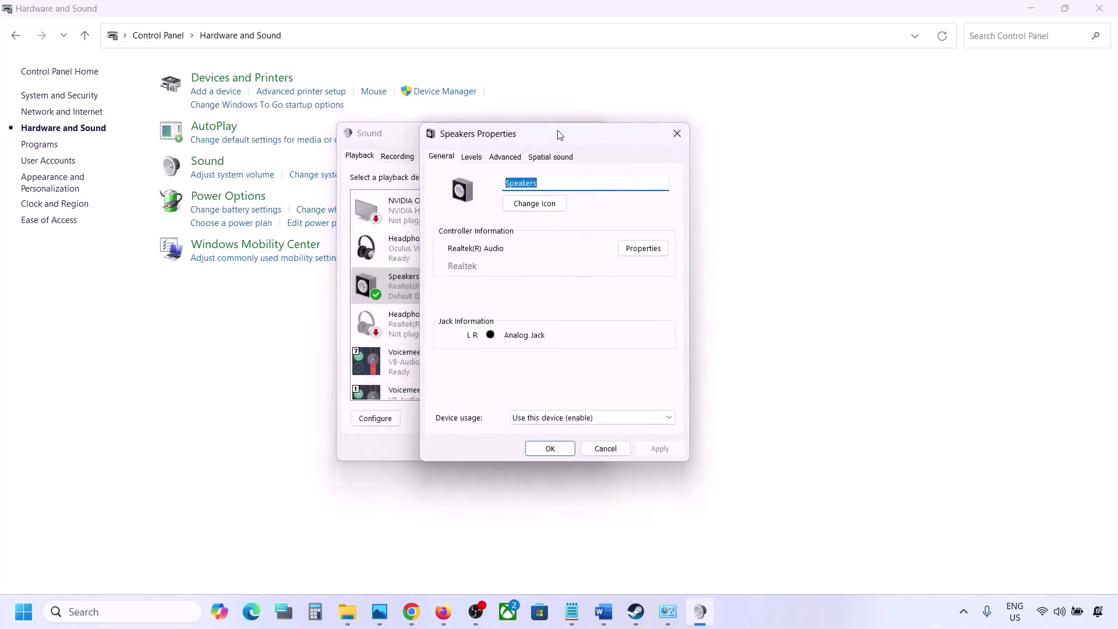
pyautogui.click(505, 158)
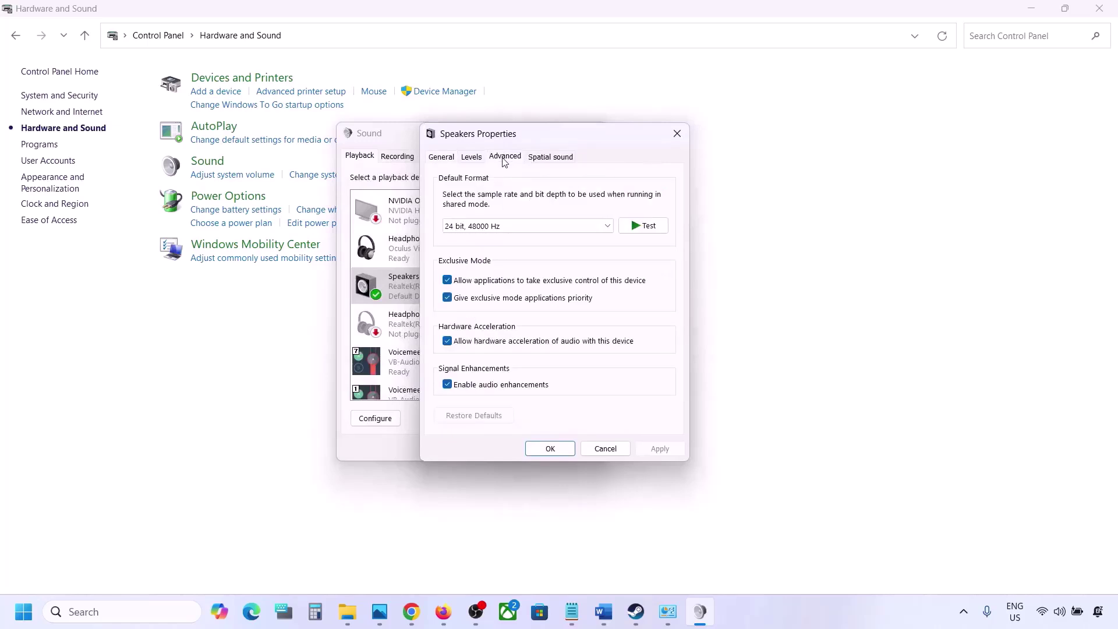
pyautogui.click(607, 227)
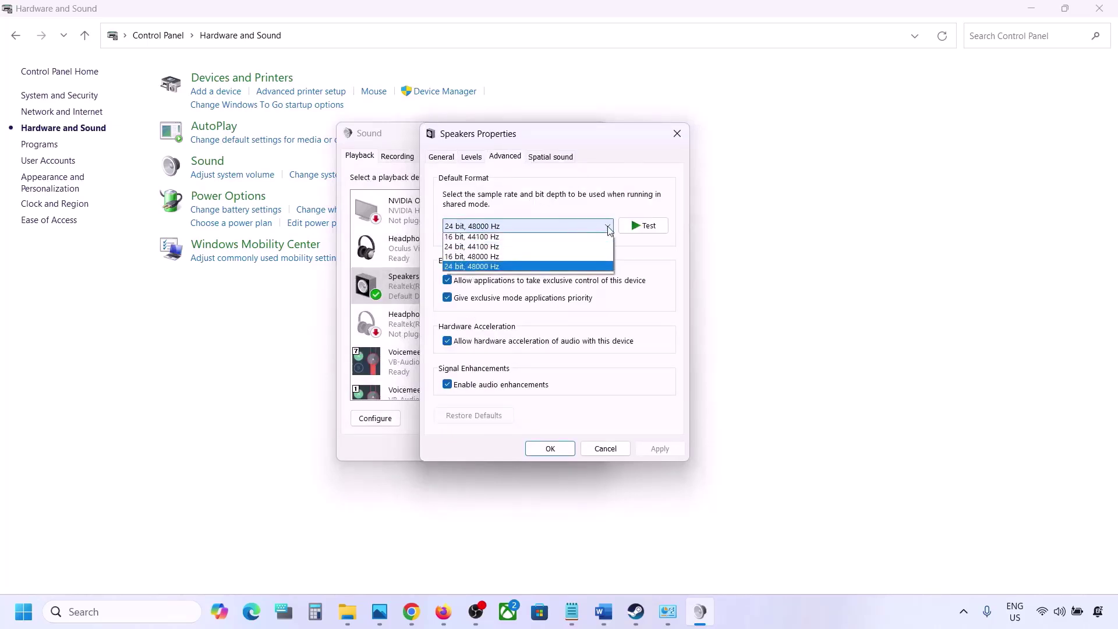
pyautogui.click(653, 279)
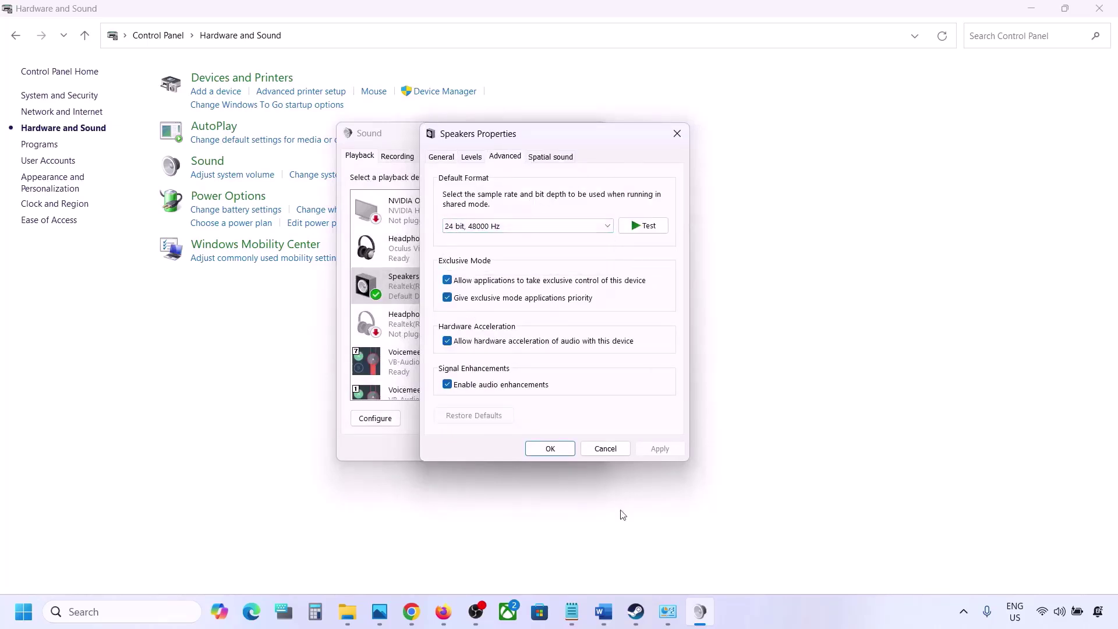
# Check the 48/44k Hz sample rate given in Step 4 of the Word document and minimize the document.
pyautogui.click(611, 623)
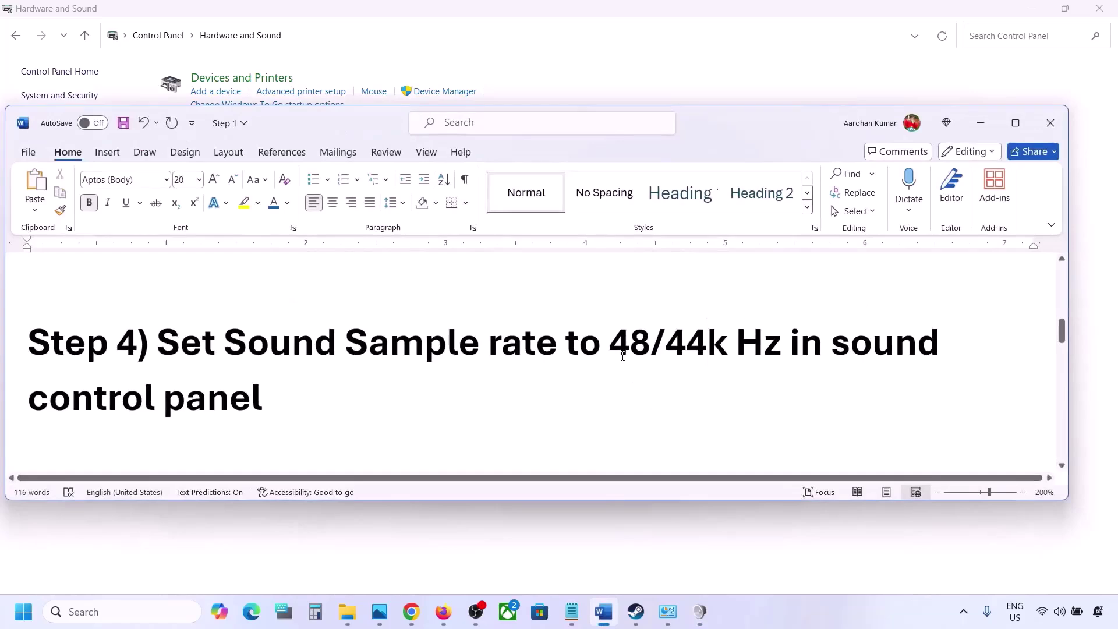
pyautogui.doubleClick(622, 356)
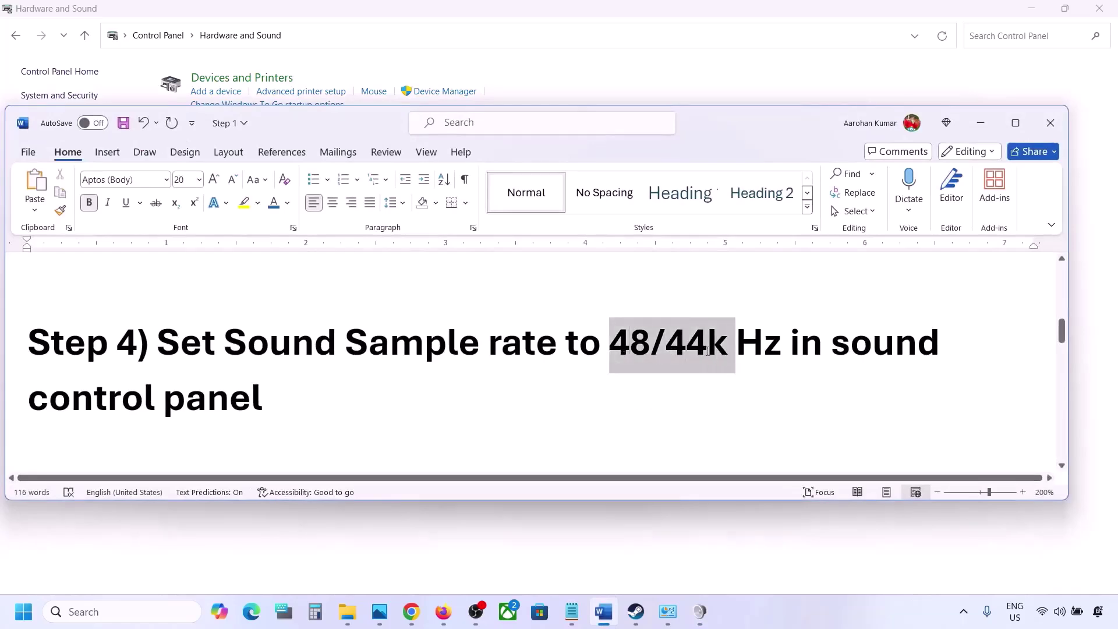
pyautogui.click(983, 124)
# Set the speakers' default format to 24 bit, 44100 Hz, apply it and agree to continue while the device is in use.
pyautogui.click(538, 227)
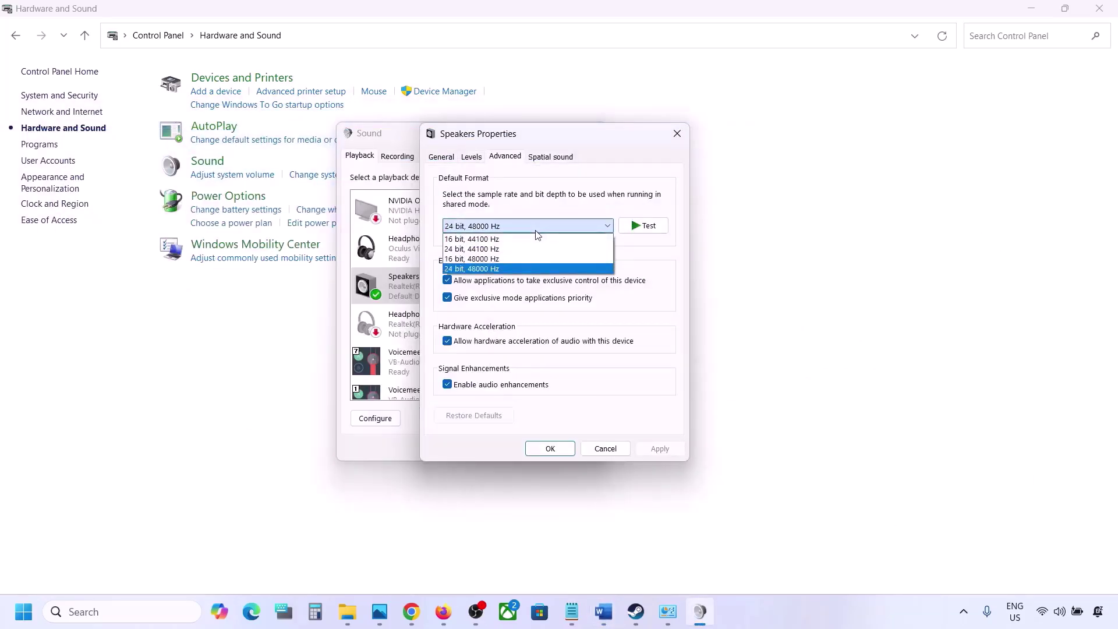
pyautogui.click(489, 269)
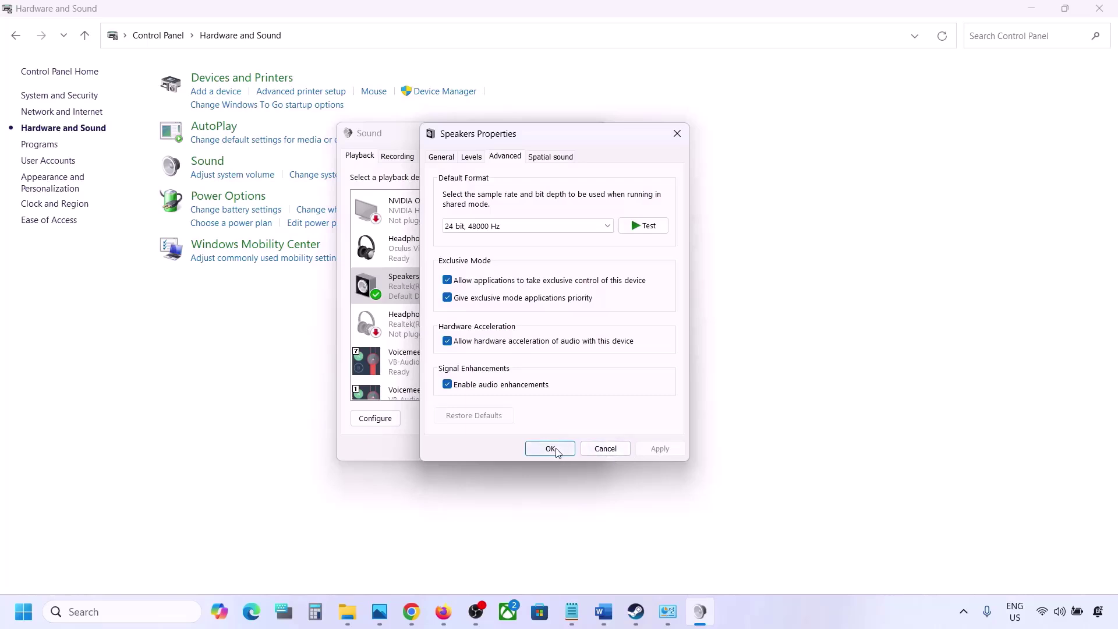
pyautogui.click(562, 227)
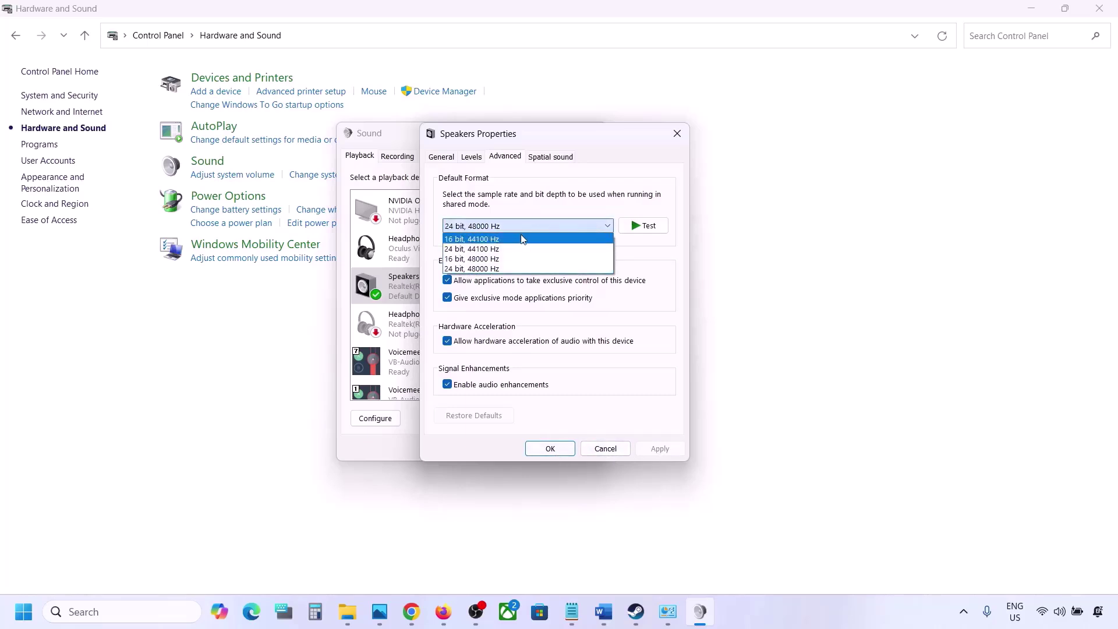
pyautogui.click(496, 249)
pyautogui.click(648, 454)
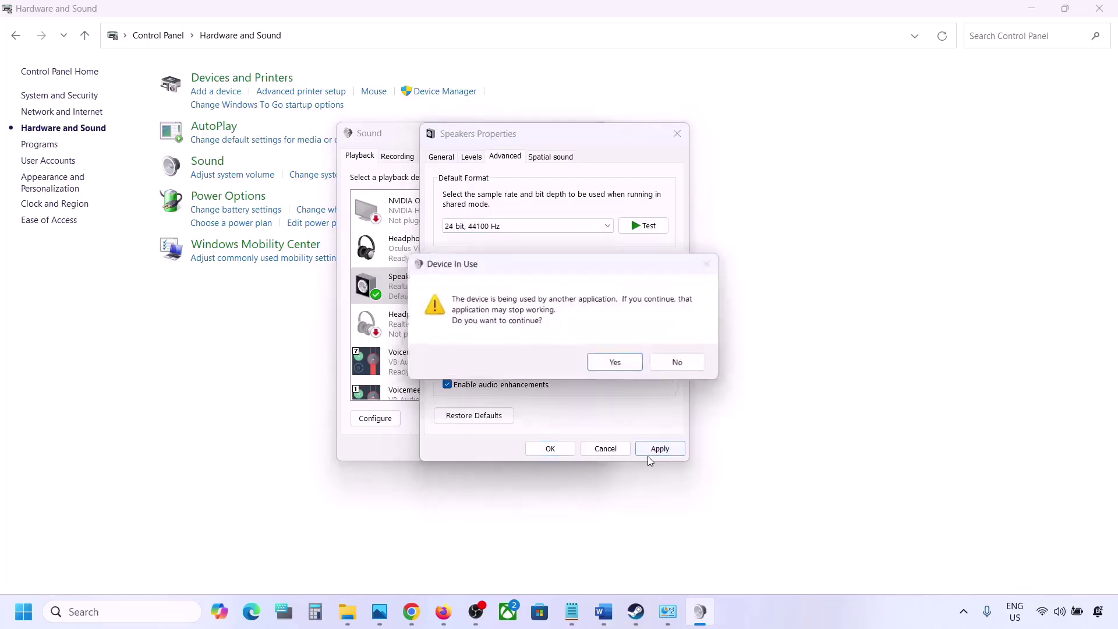
pyautogui.click(617, 365)
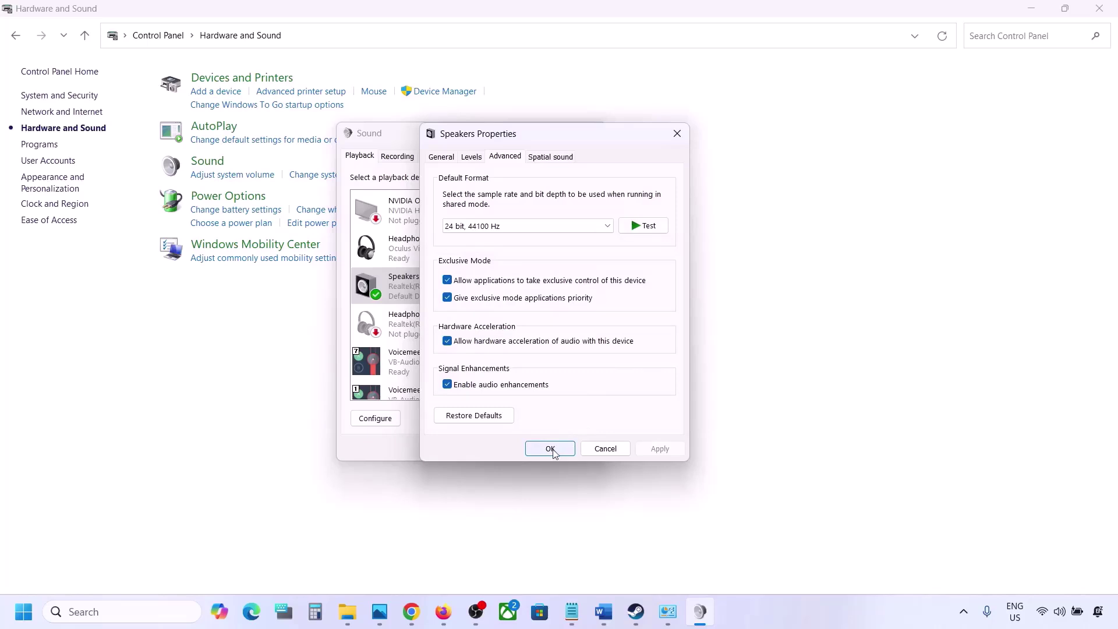
# Set the speakers' default format to 24 bit, 48000 Hz, apply it and close the Speakers Properties and Sound dialogs.
pyautogui.click(504, 225)
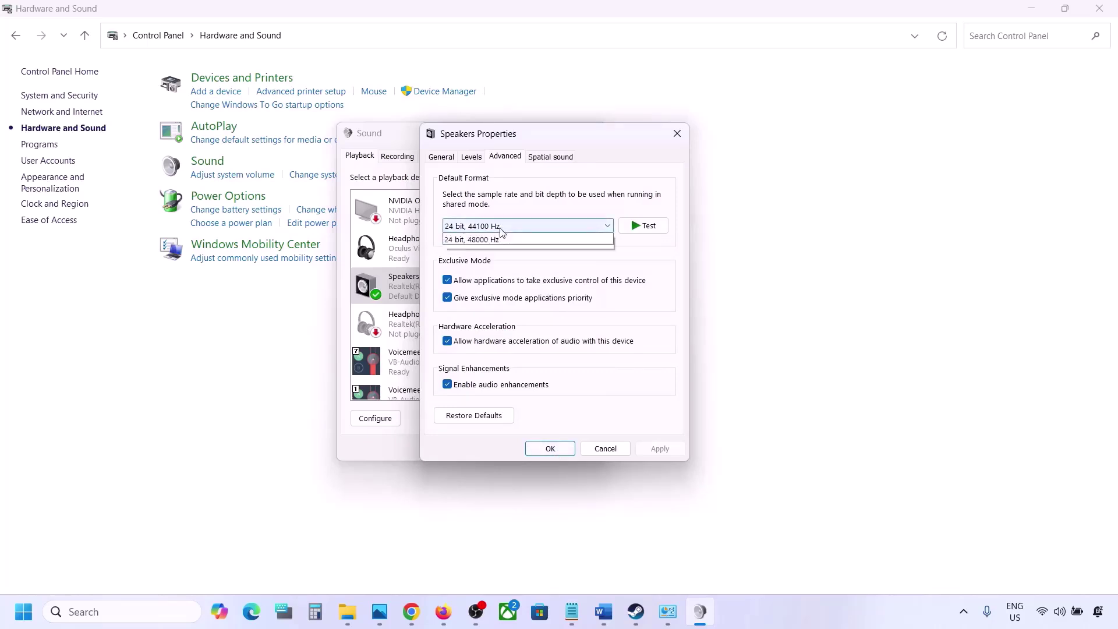
pyautogui.click(485, 268)
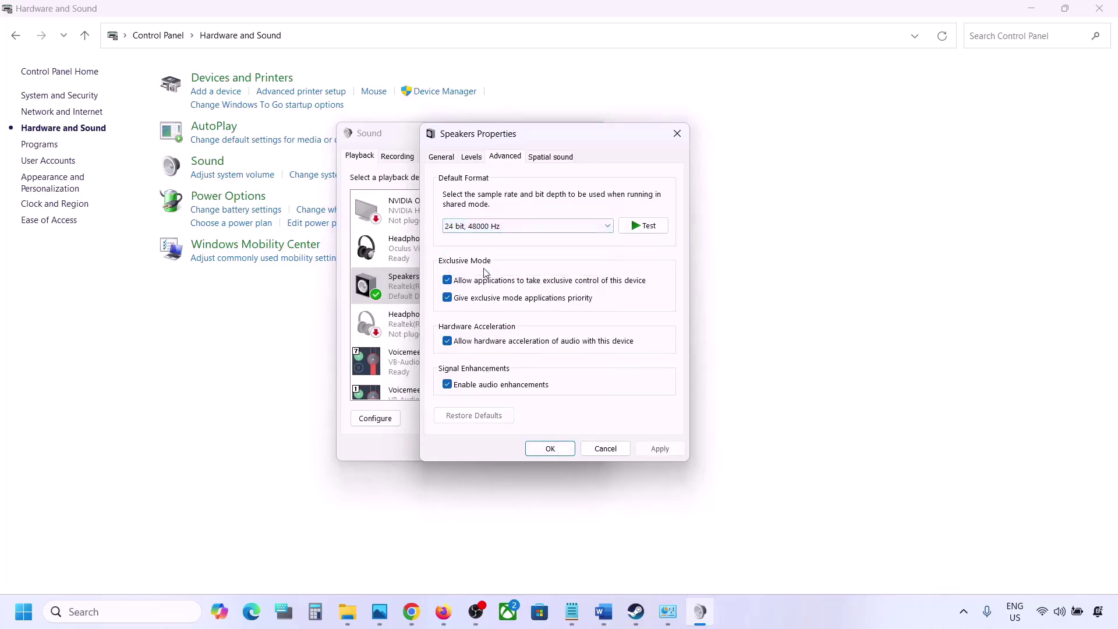
pyautogui.click(656, 449)
pyautogui.click(564, 453)
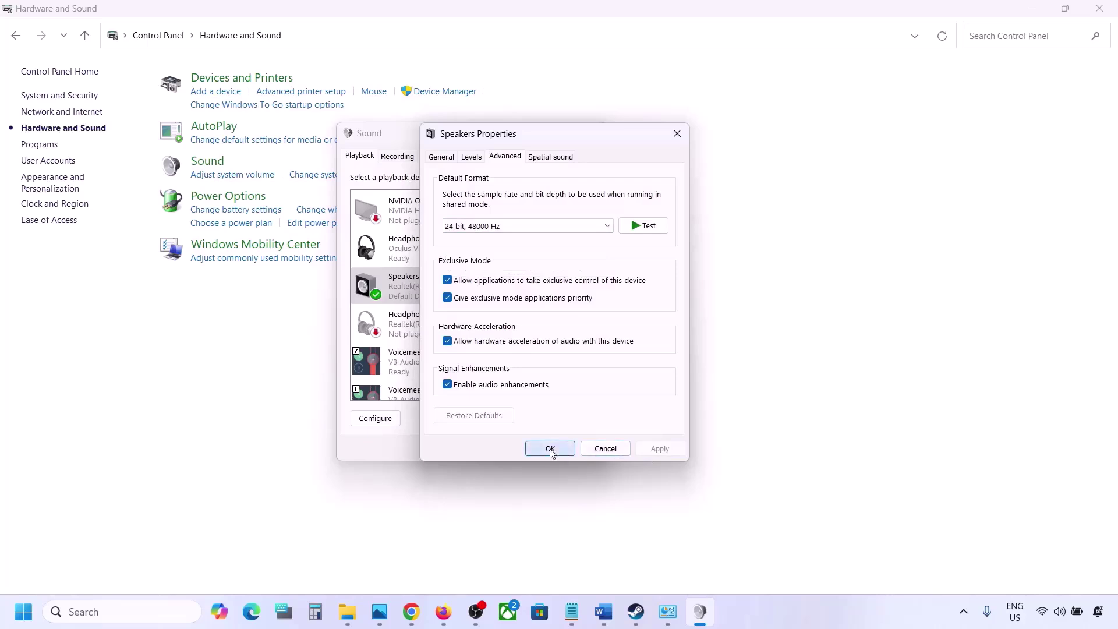
pyautogui.click(469, 449)
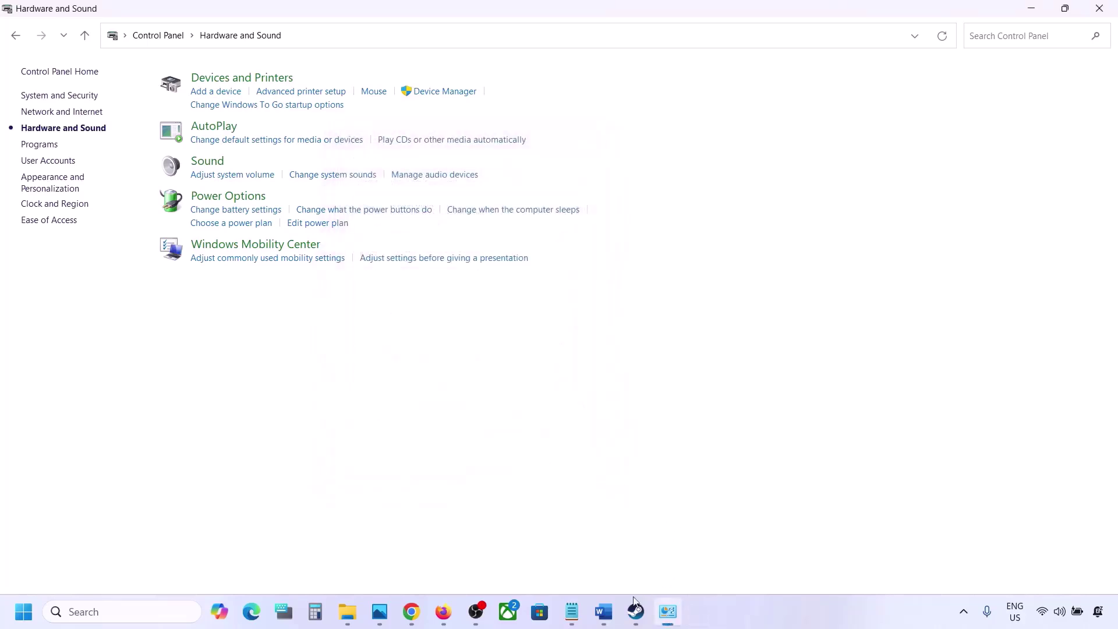
# Read Step 5 on disconnecting the controller and Step 6 on spatial sound in the Word document.
pyautogui.click(603, 611)
pyautogui.scroll(-5, 461, 369)
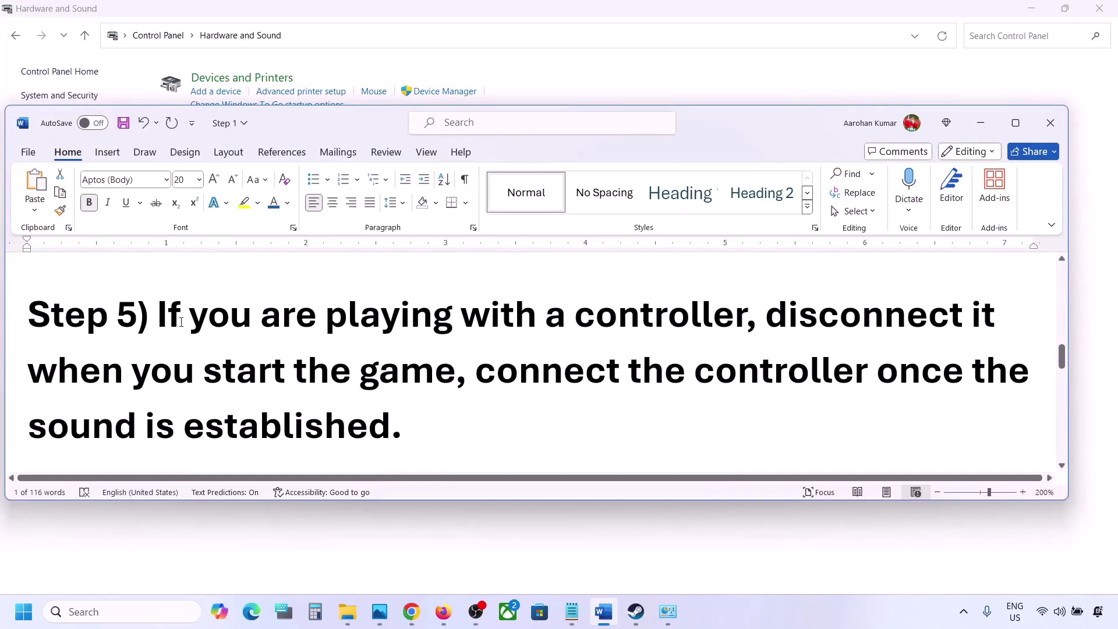
pyautogui.moveTo(181, 322); pyautogui.dragTo(392, 416)
pyautogui.click(760, 321)
pyautogui.click(392, 414)
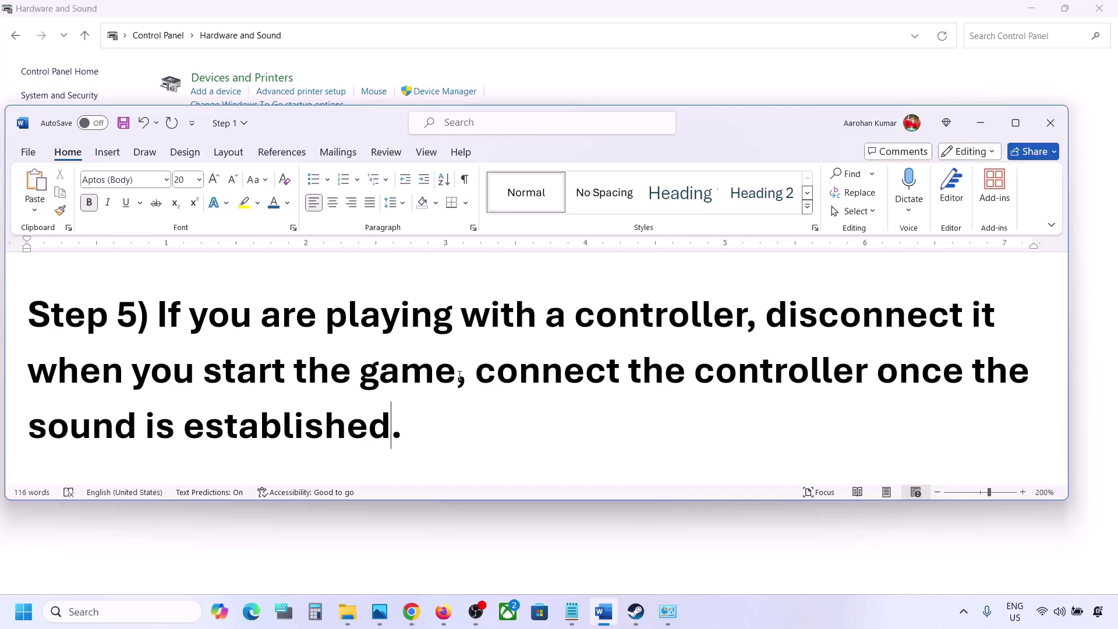
pyautogui.scroll(-3, 460, 375)
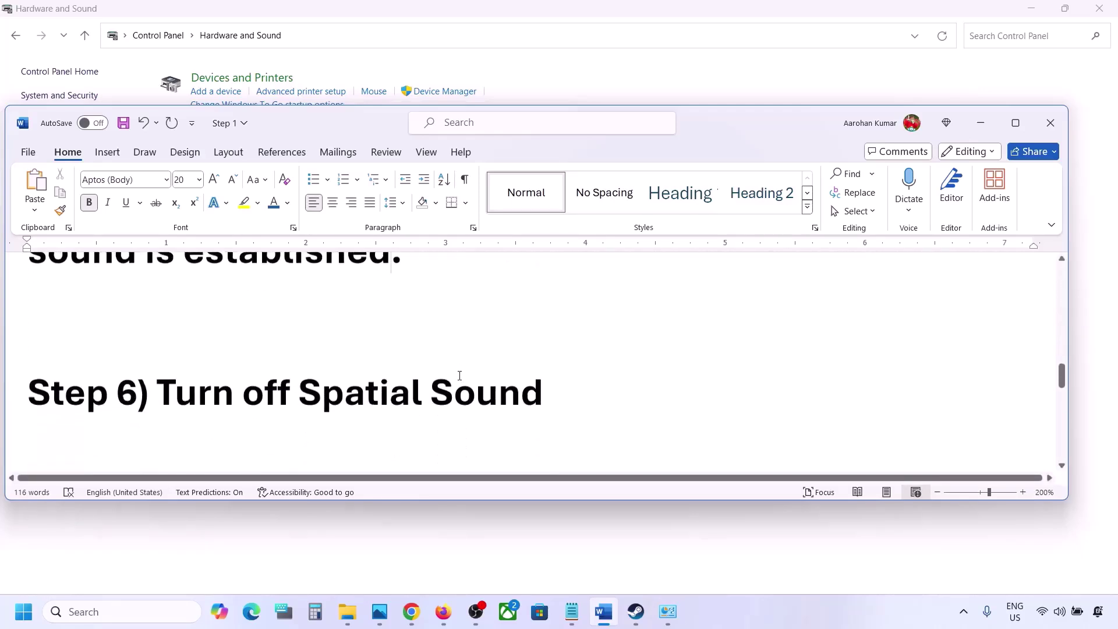
pyautogui.moveTo(179, 390); pyautogui.dragTo(541, 389)
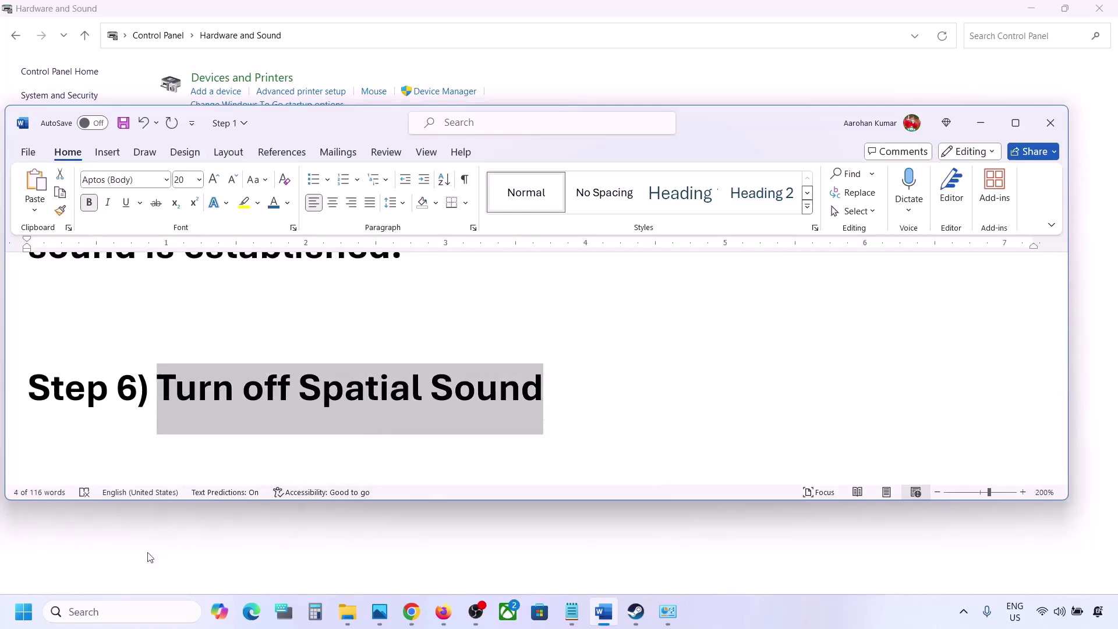
# Open Control Panel's Sound dialog from Hardware and Sound and move it towards the middle of the window.
pyautogui.click(110, 611)
pyautogui.write('control')
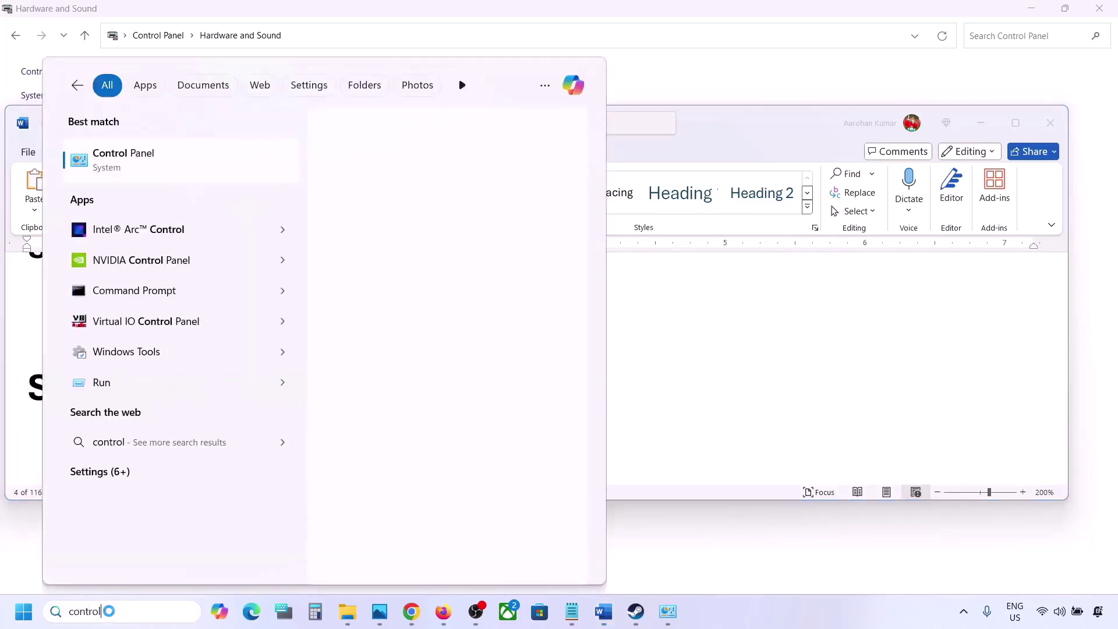
pyautogui.press('Return')
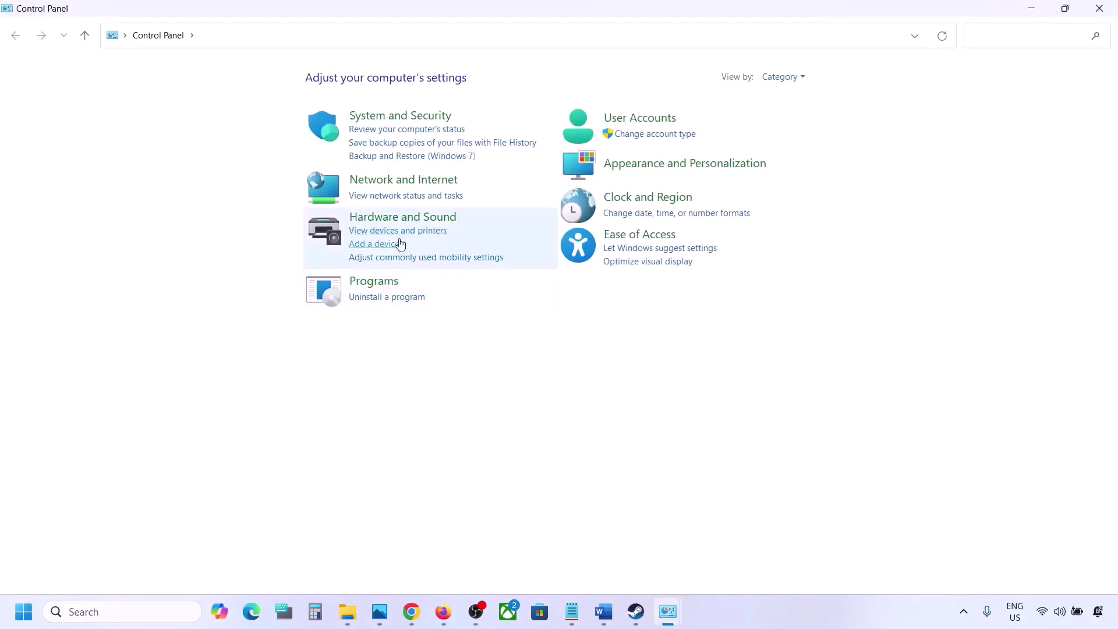
pyautogui.click(391, 218)
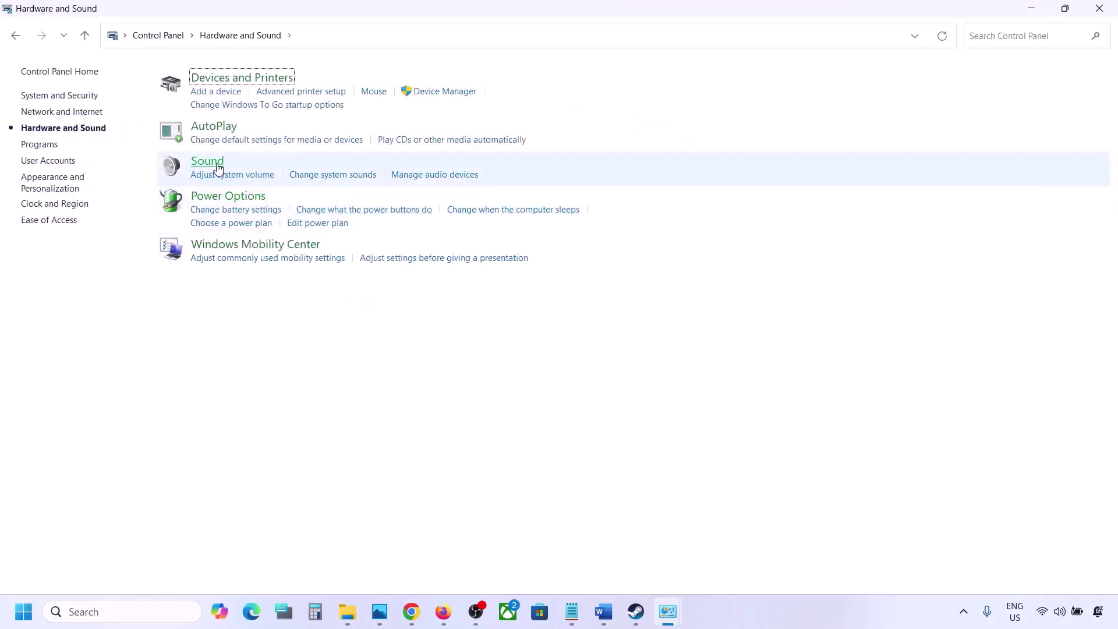
pyautogui.click(215, 166)
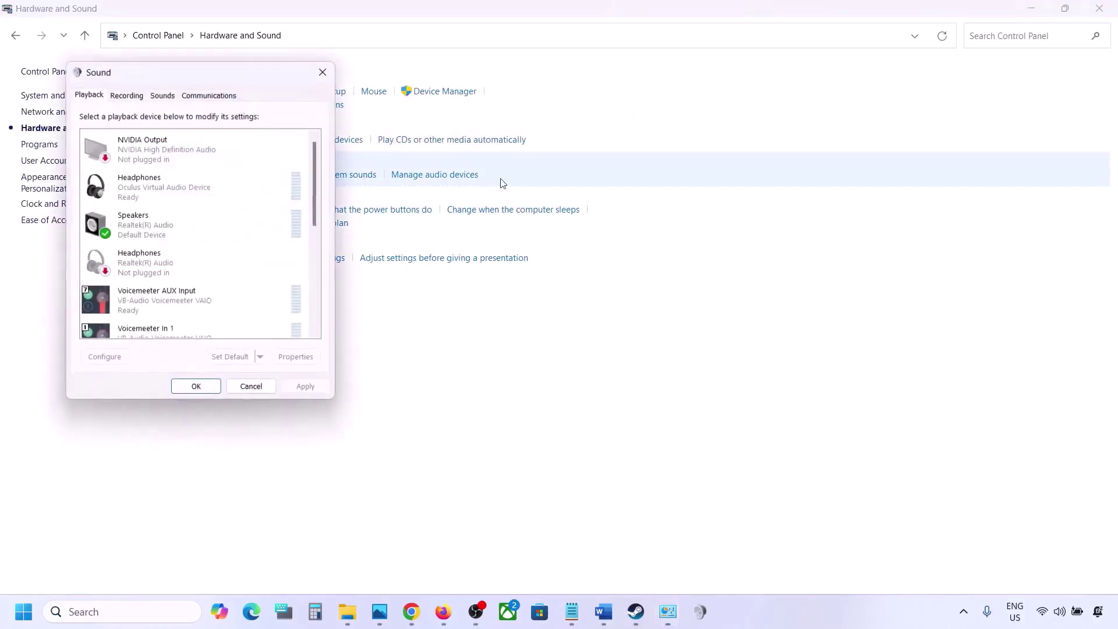
pyautogui.moveTo(222, 78); pyautogui.dragTo(481, 131)
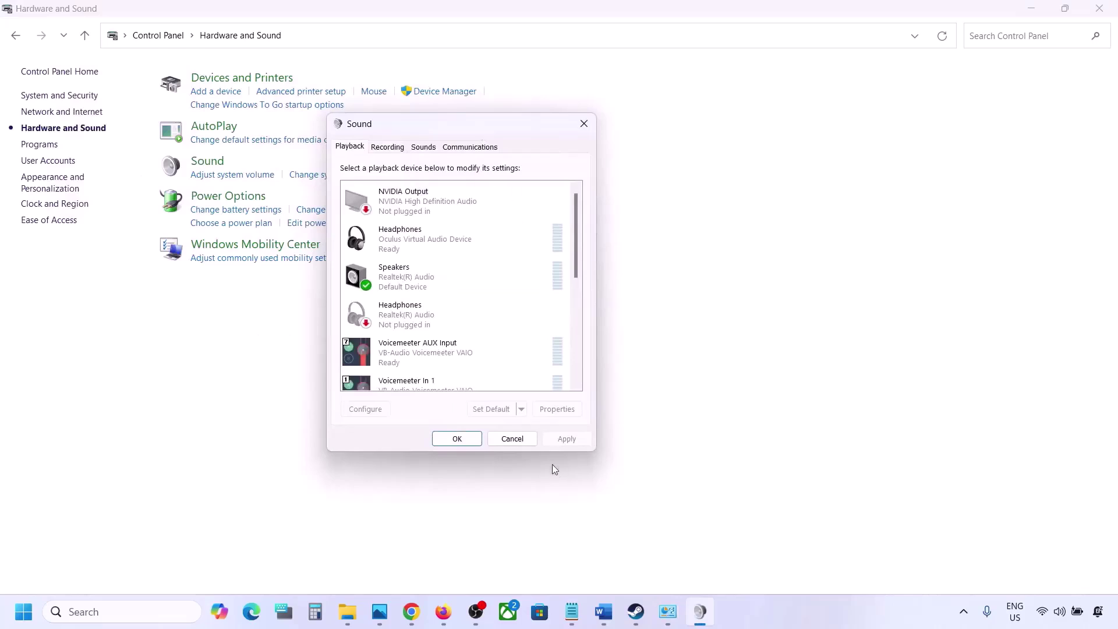
# Set the spatial sound format of the Realtek Speakers playback device to Off, apply it and close both sound dialogs.
pyautogui.click(415, 284)
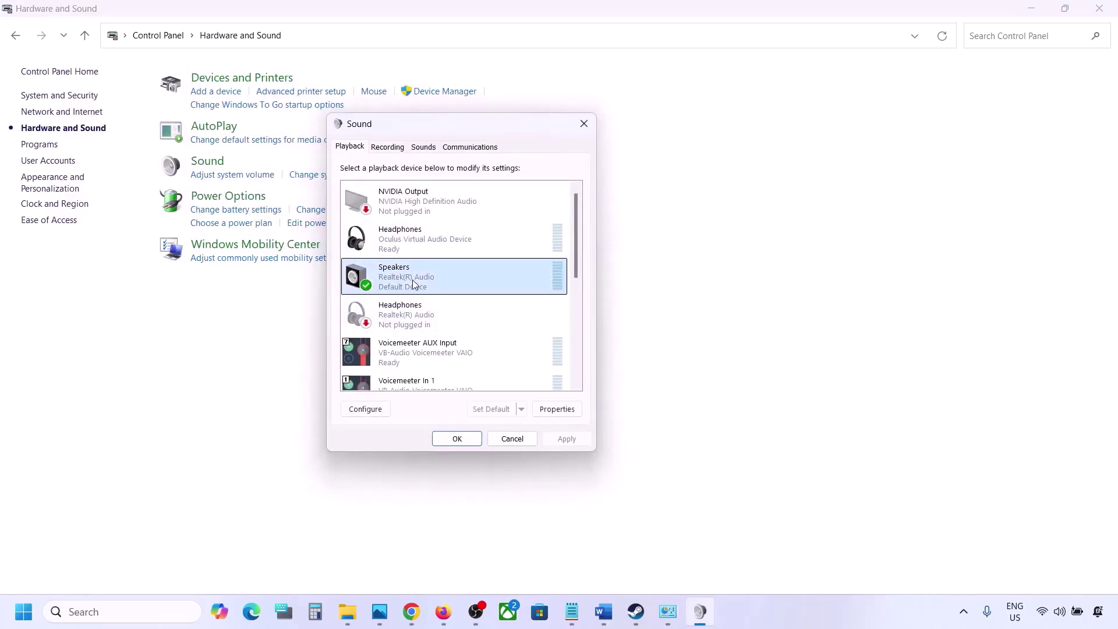
pyautogui.rightClick(428, 277)
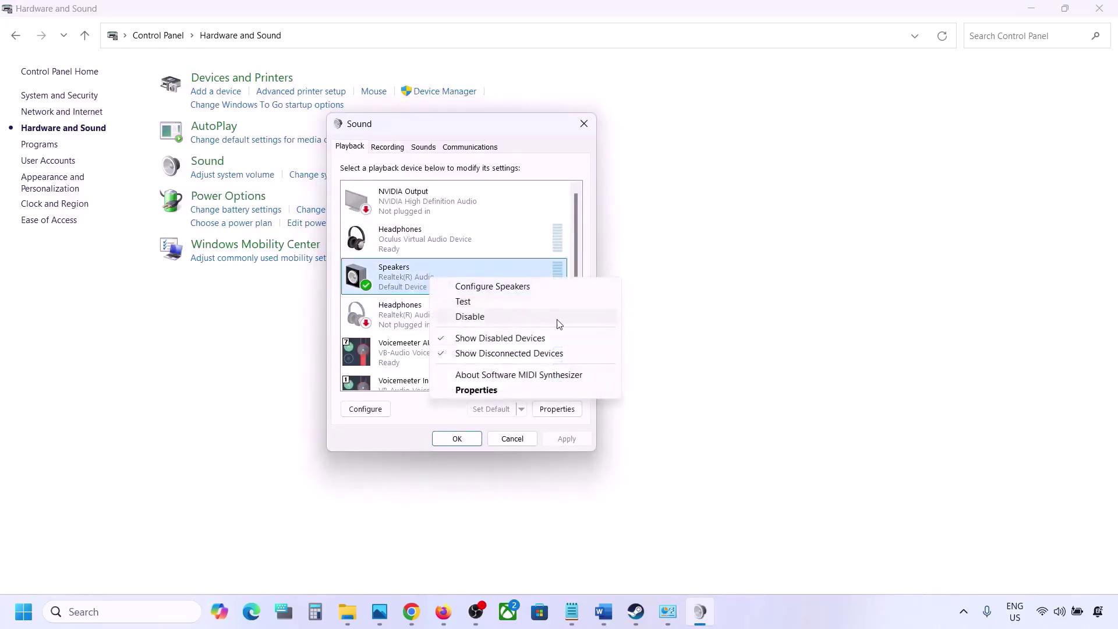
pyautogui.click(475, 390)
pyautogui.click(486, 201)
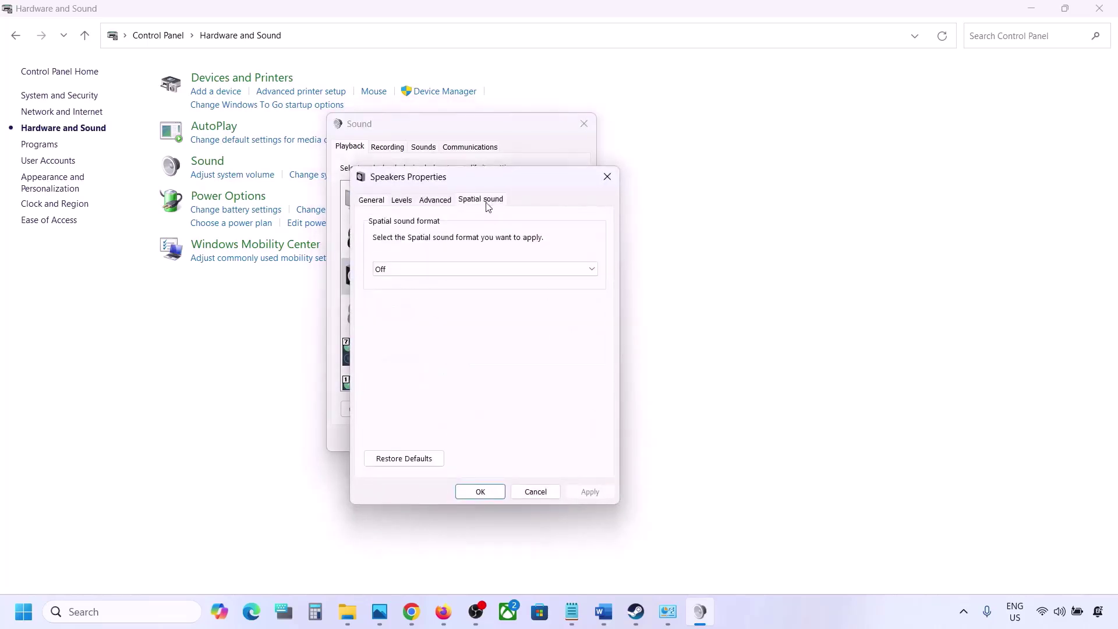
pyautogui.click(418, 268)
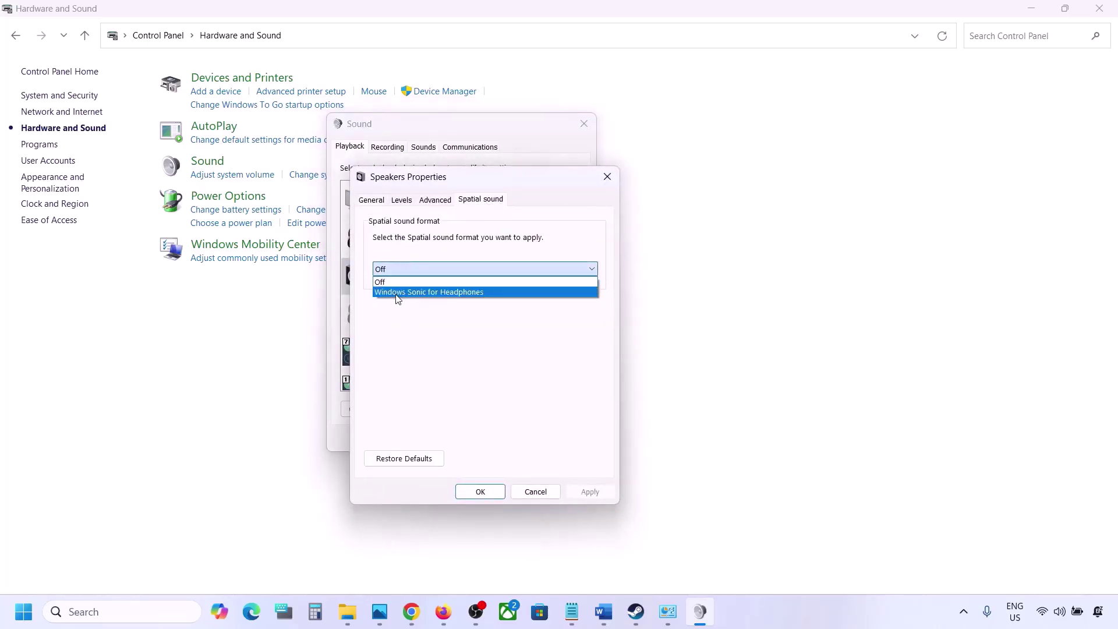
pyautogui.click(387, 283)
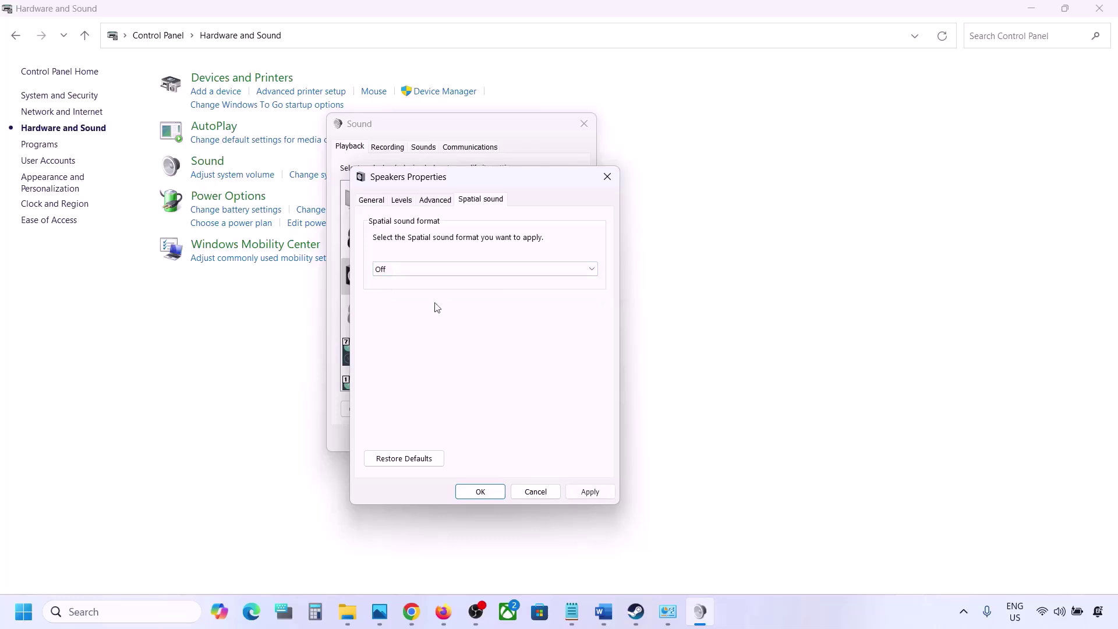
pyautogui.click(588, 494)
pyautogui.click(480, 492)
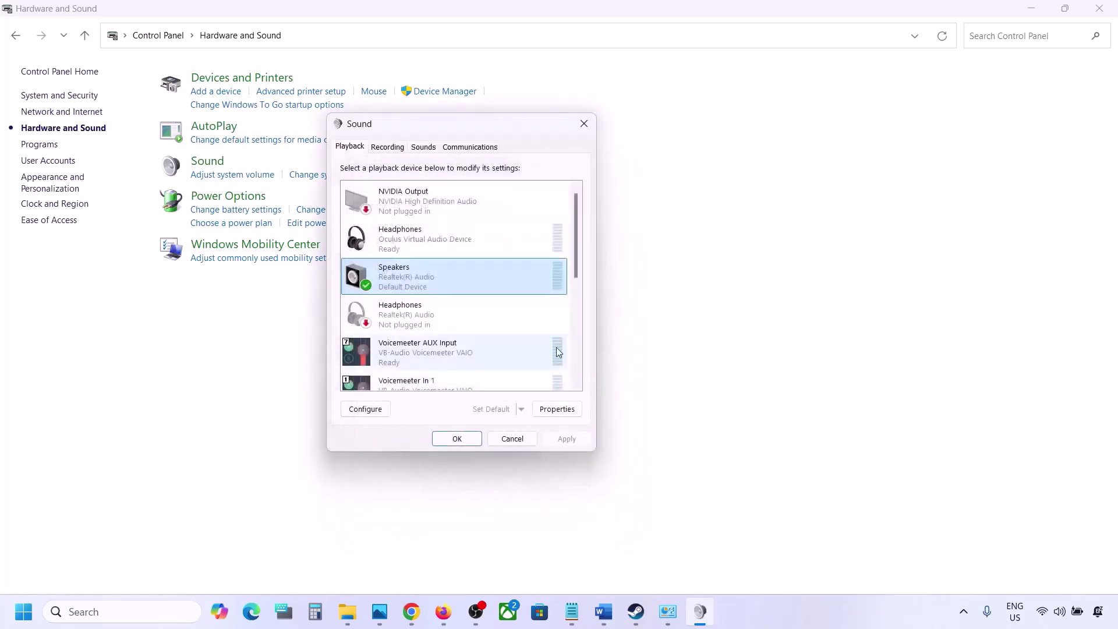
pyautogui.click(469, 440)
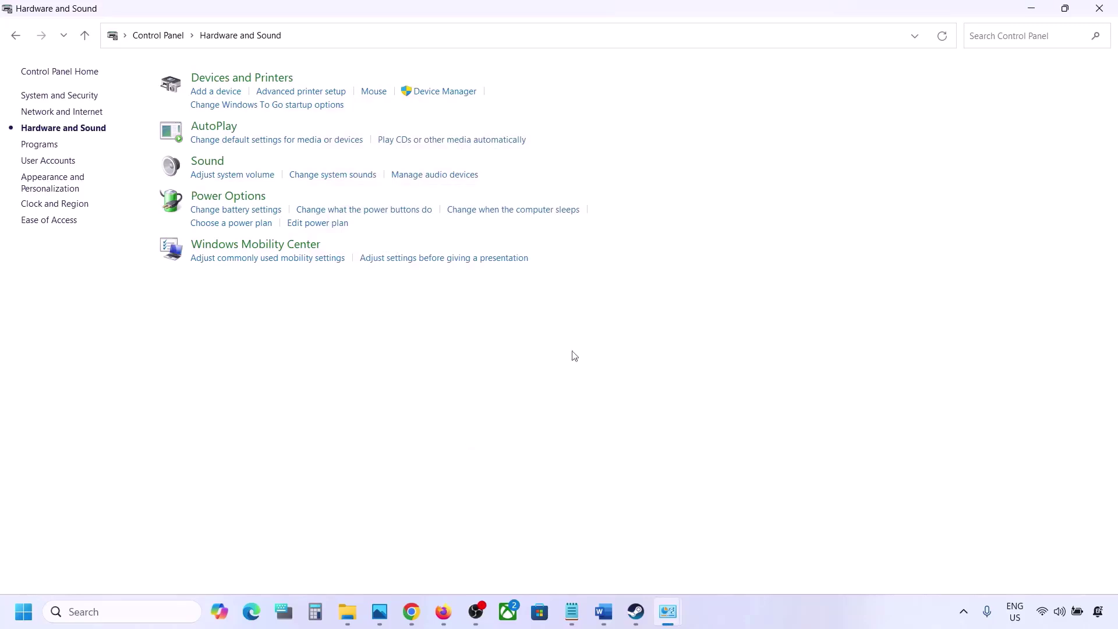
# Maximize the Word document and read Step 7 on disabling Oculus/voicemeeter audio devices in the sound control panel and device manager.
pyautogui.hotkey('alt', 'Tab')
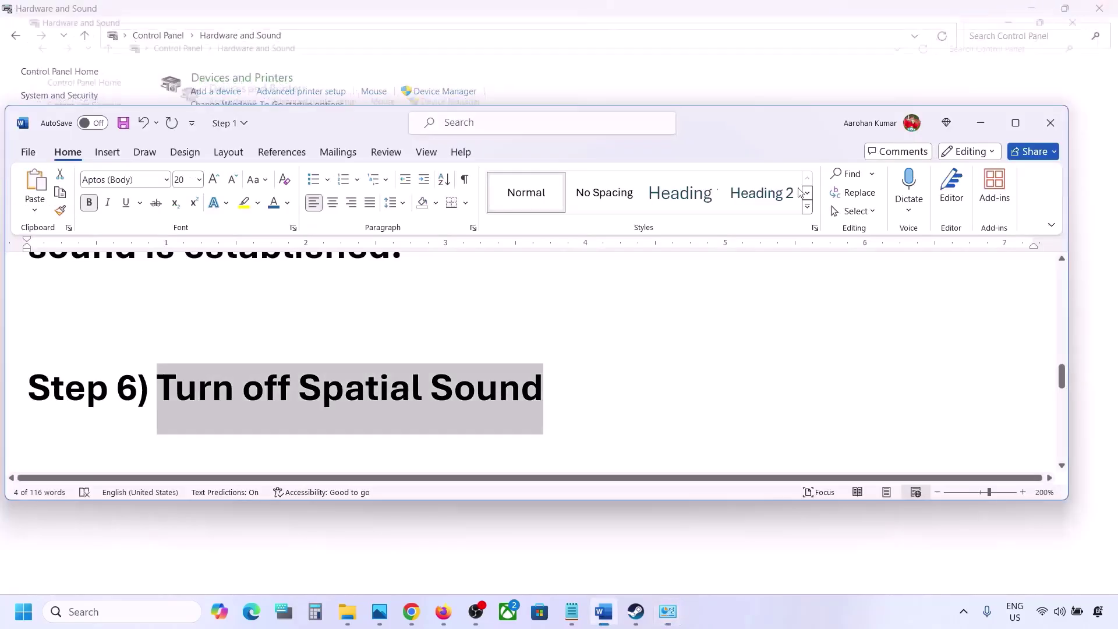
pyautogui.scroll(-3, 513, 385)
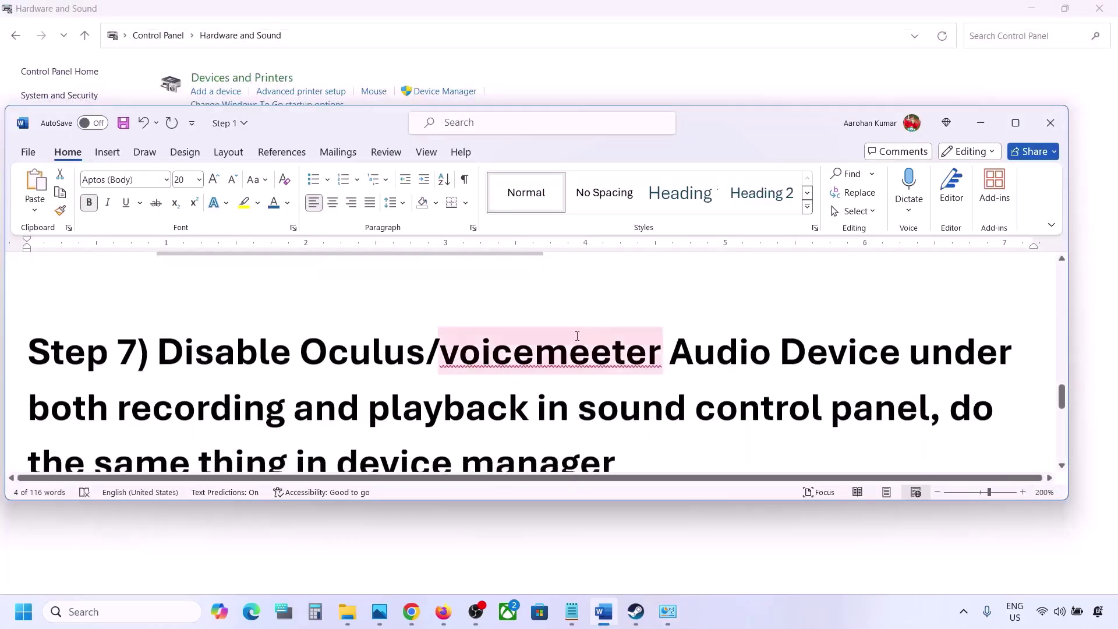
pyautogui.click(1016, 123)
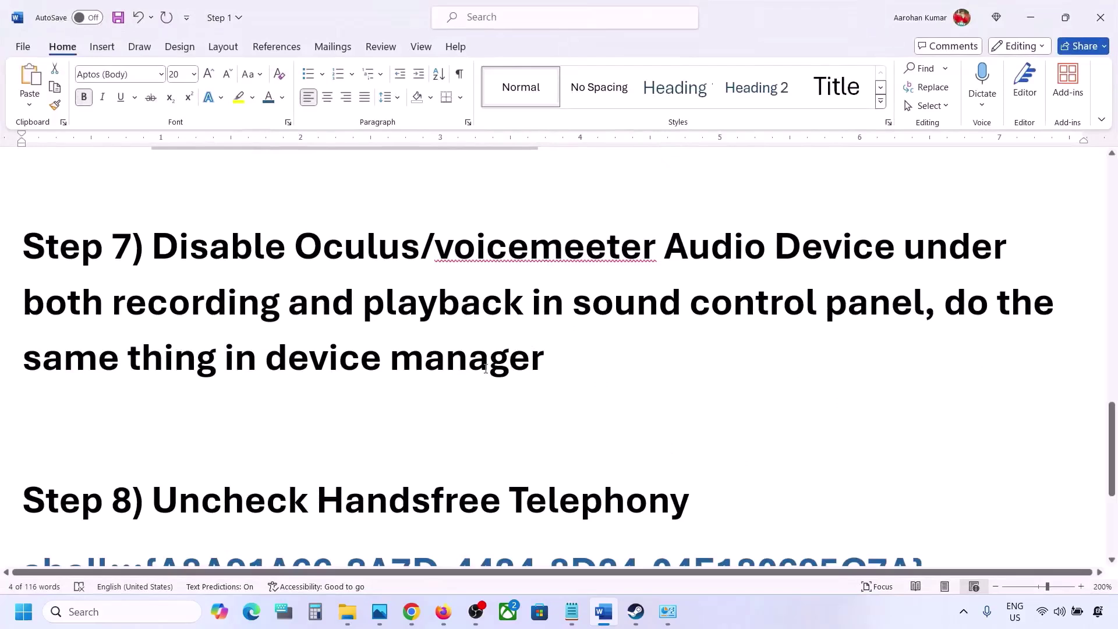
pyautogui.scroll(2, 485, 368)
pyautogui.moveTo(296, 371); pyautogui.dragTo(619, 375)
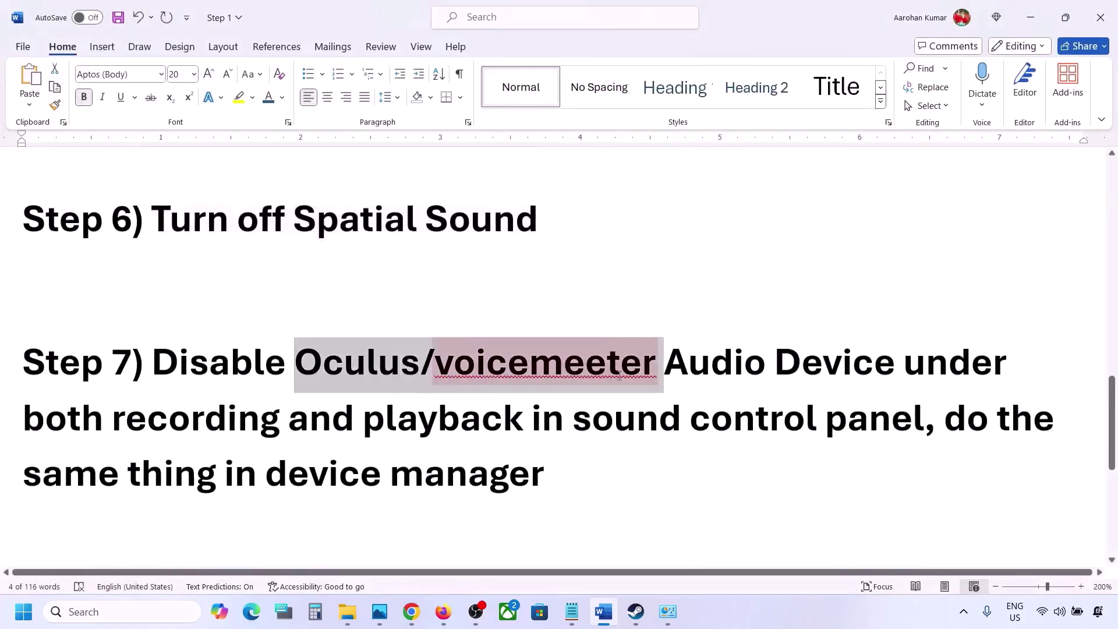
pyautogui.click(715, 370)
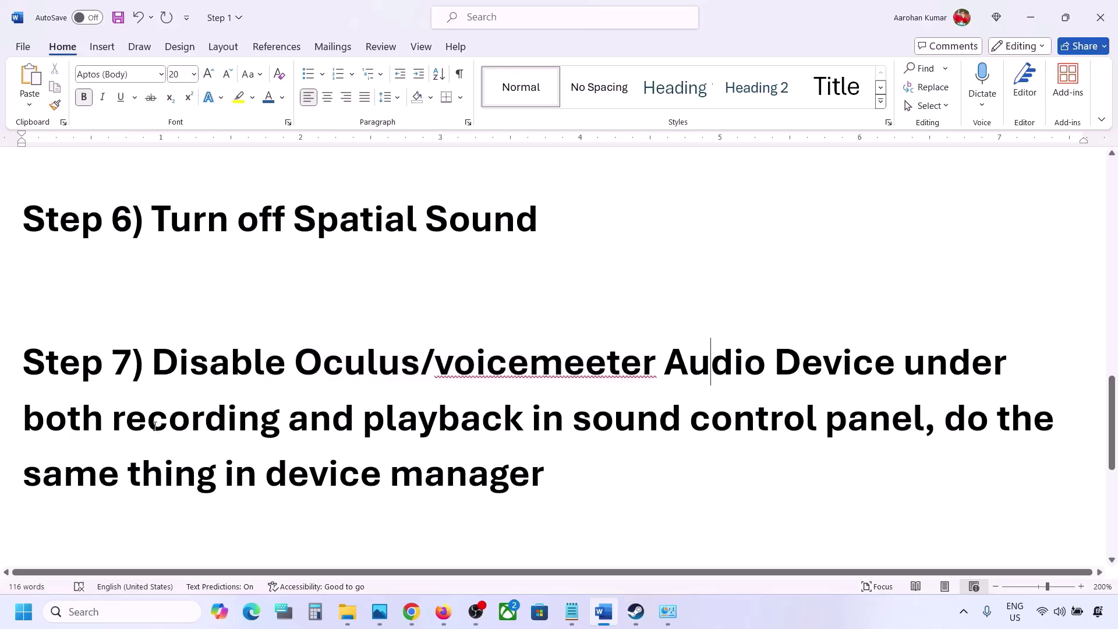
pyautogui.moveTo(295, 343); pyautogui.dragTo(761, 441)
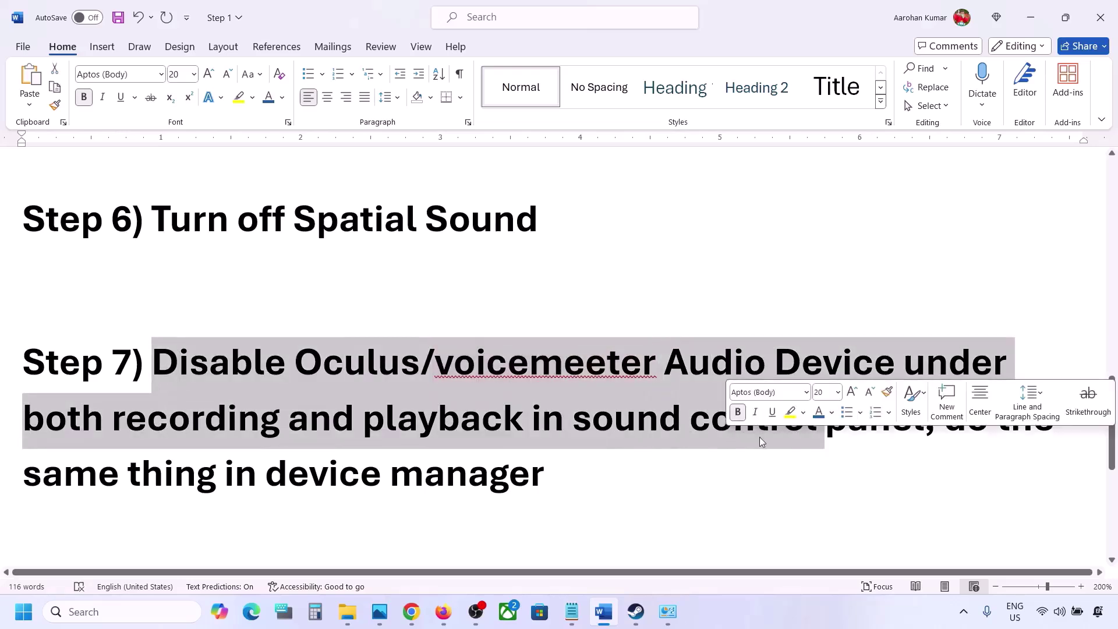
pyautogui.moveTo(146, 472); pyautogui.dragTo(547, 483)
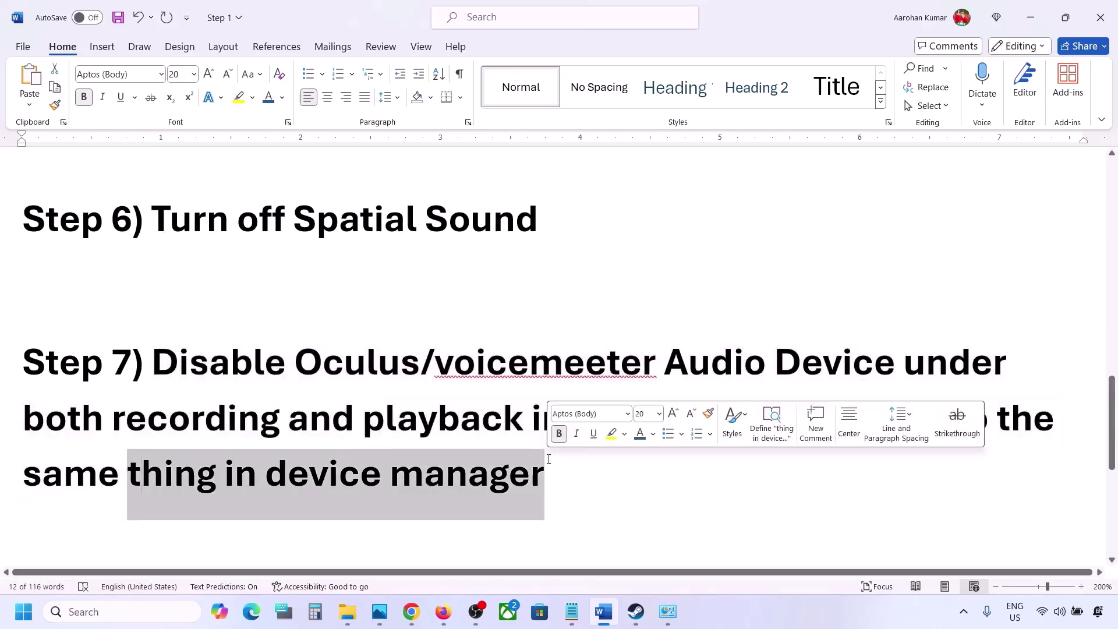
# Open the Sound dialog from Control Panel's Hardware and Sound section and move it to the middle of the window.
pyautogui.click(115, 608)
pyautogui.write('contr')
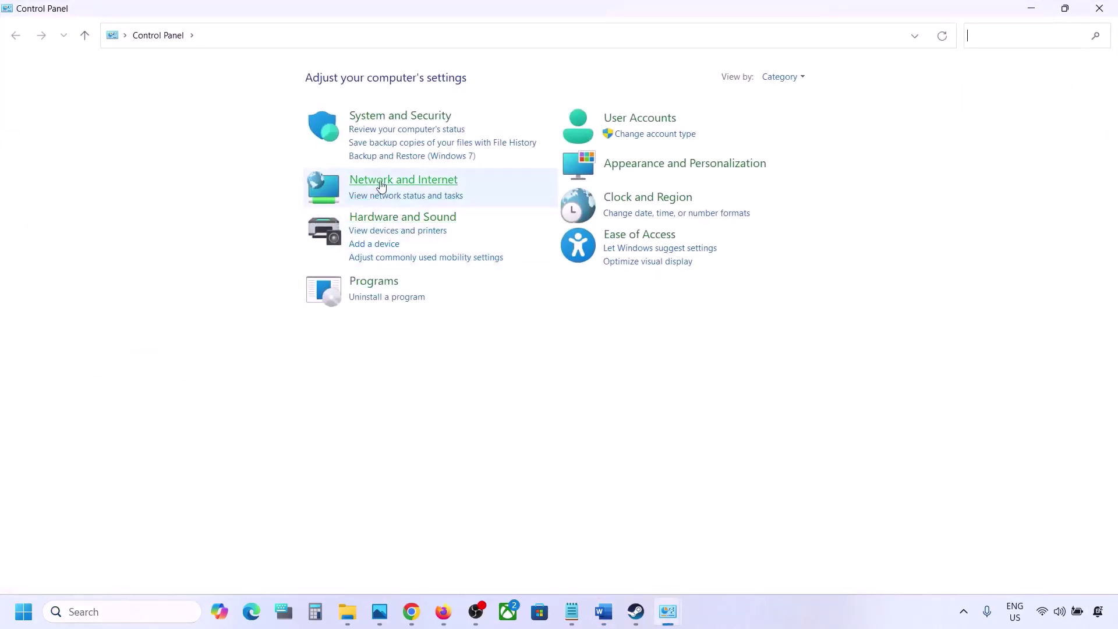
pyautogui.click(375, 219)
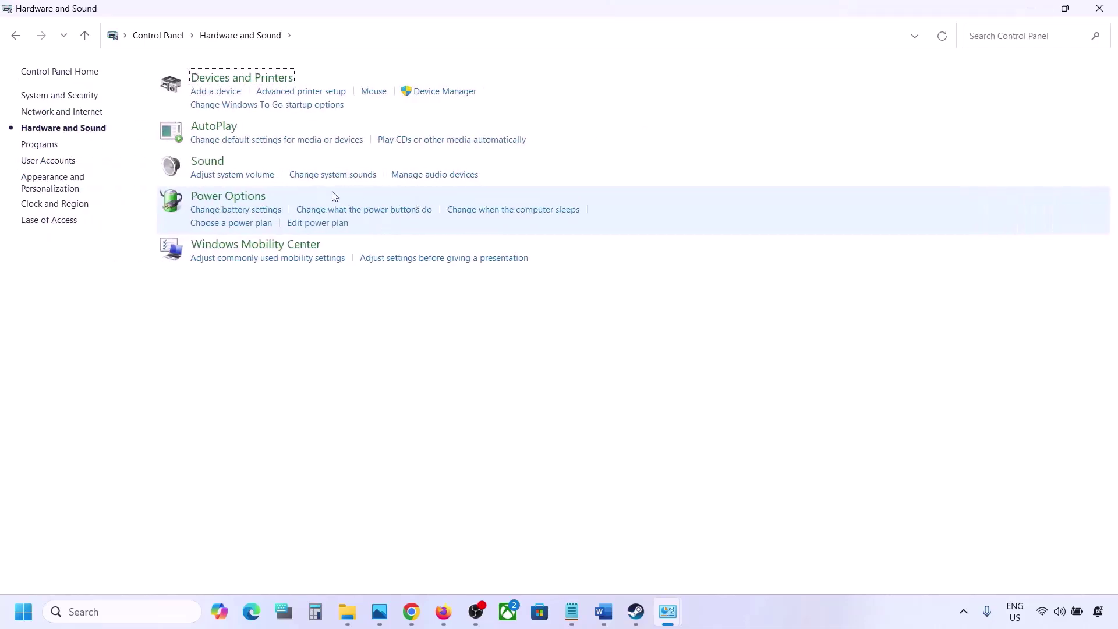
pyautogui.click(208, 164)
pyautogui.moveTo(222, 97); pyautogui.dragTo(655, 124)
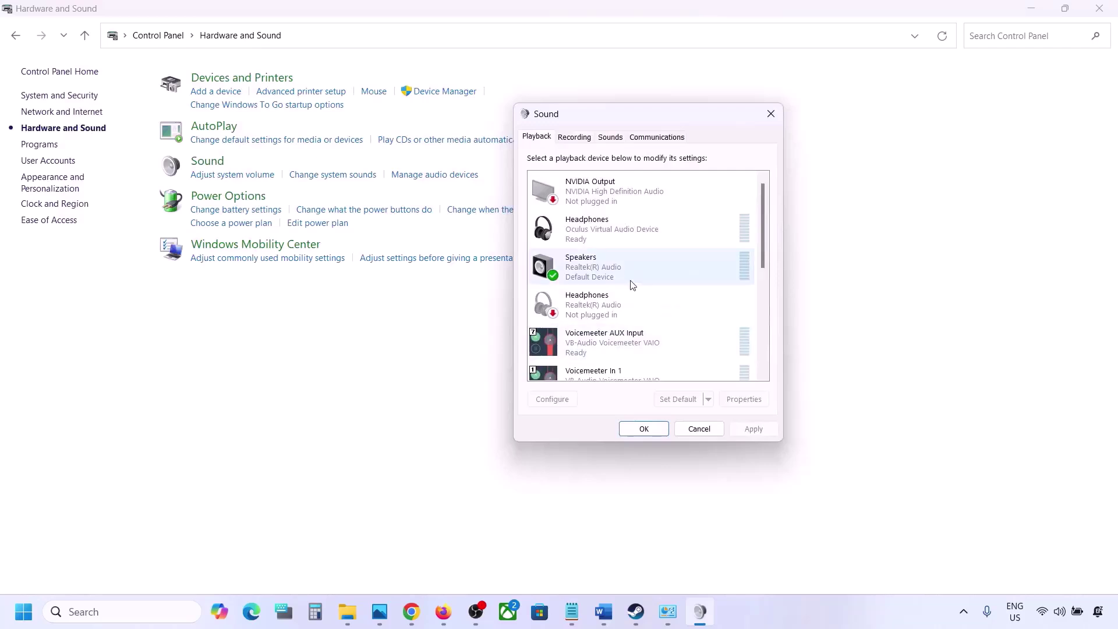
# Look through the list of playback devices for Oculus and Voicemeeter entries.
pyautogui.scroll(-5, 633, 285)
pyautogui.scroll(5, 633, 285)
pyautogui.click(618, 269)
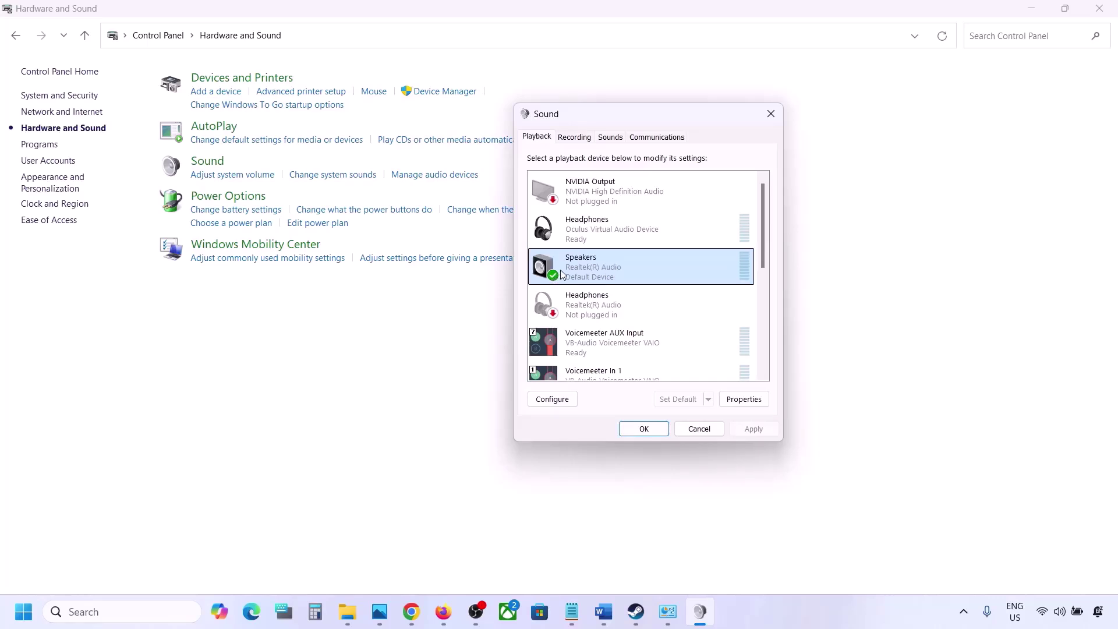
pyautogui.scroll(-2, 609, 358)
pyautogui.scroll(-4, 609, 357)
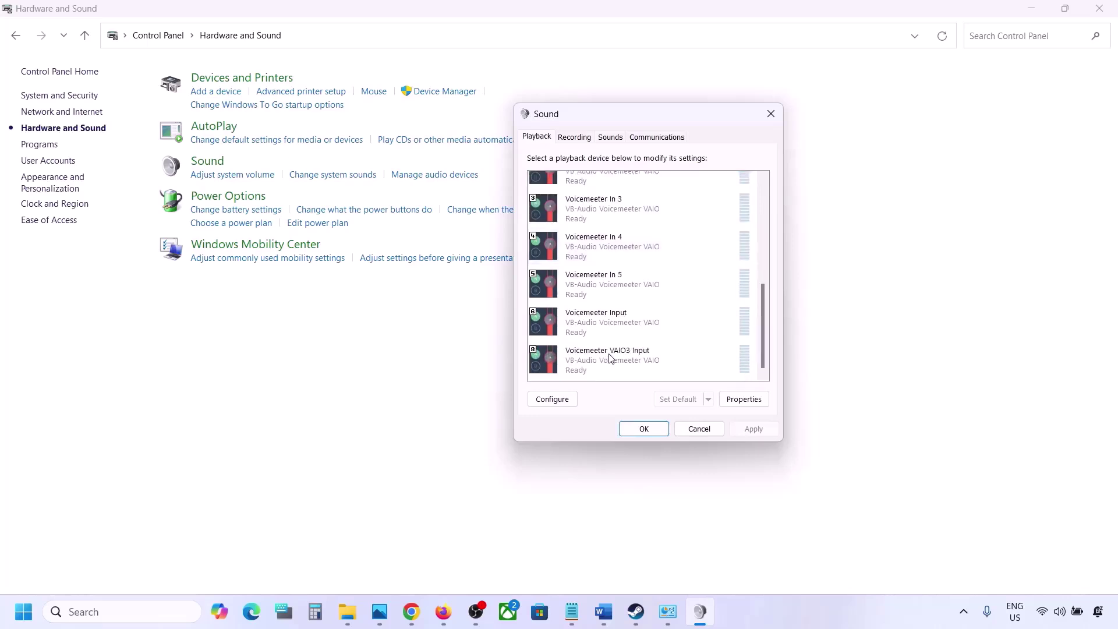
pyautogui.scroll(5, 644, 332)
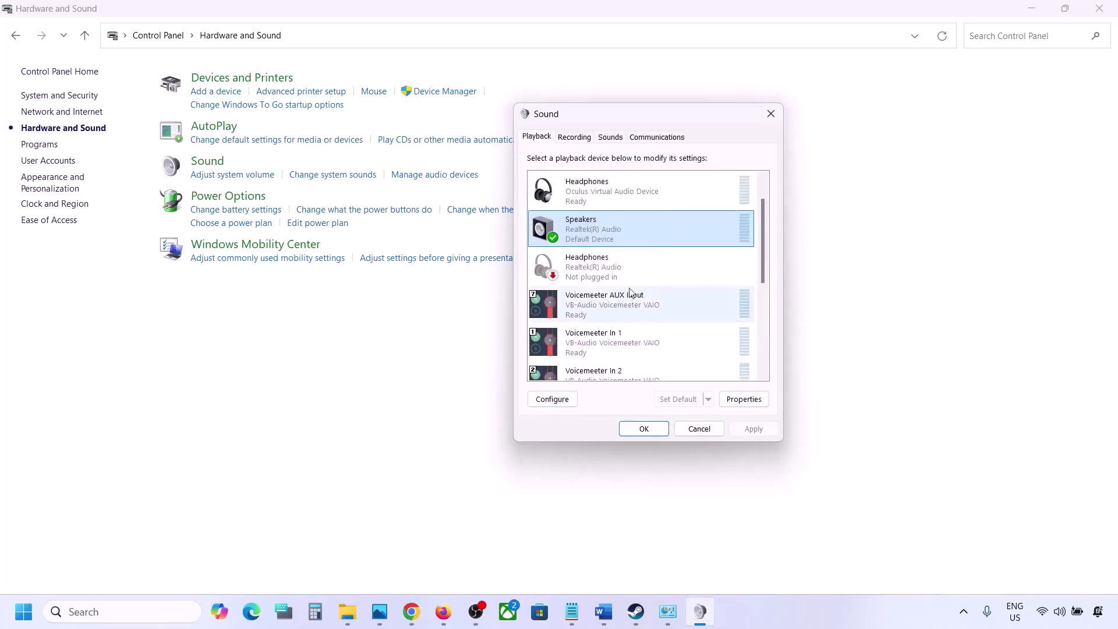
pyautogui.scroll(1, 600, 221)
# Disable the Oculus Virtual Audio Device headphones among the playback devices and check the entry's options.
pyautogui.click(594, 201)
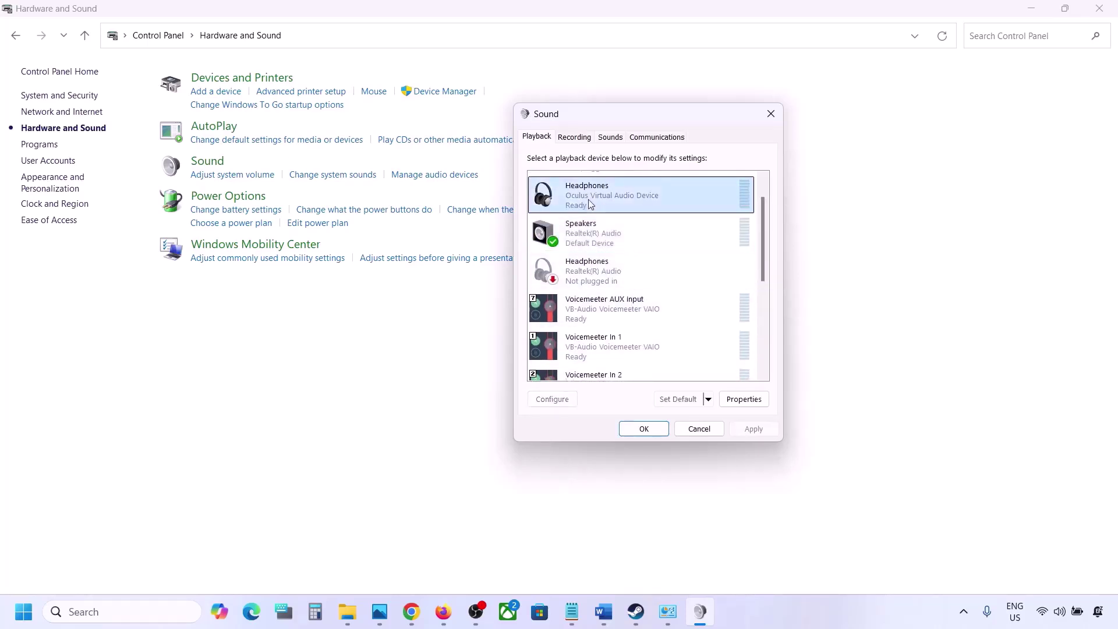
pyautogui.rightClick(596, 197)
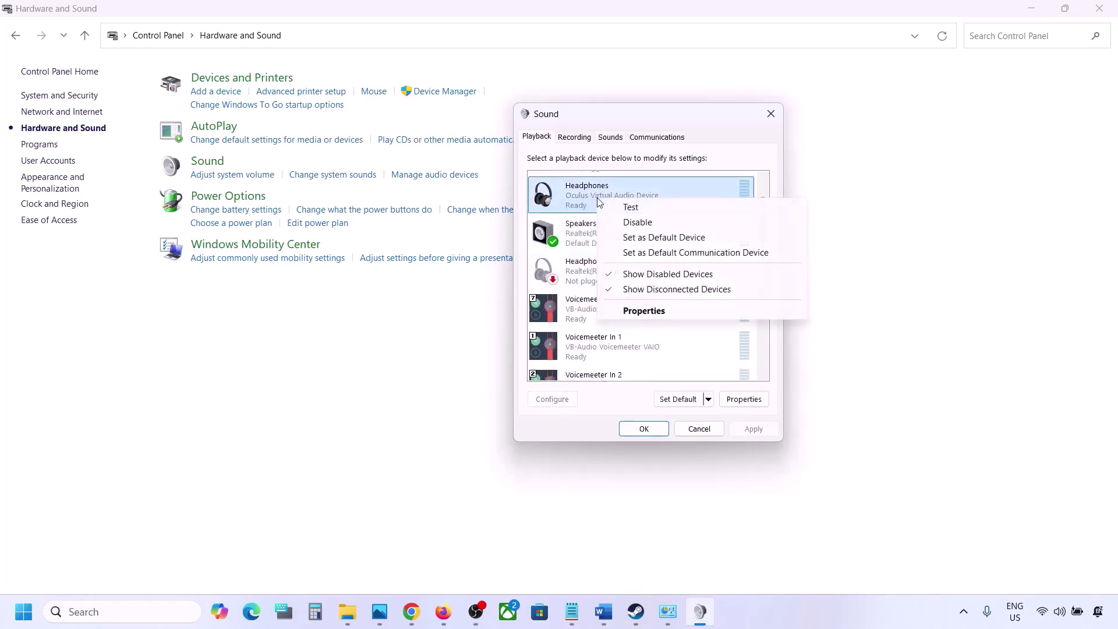
pyautogui.click(636, 220)
pyautogui.scroll(-2, 622, 252)
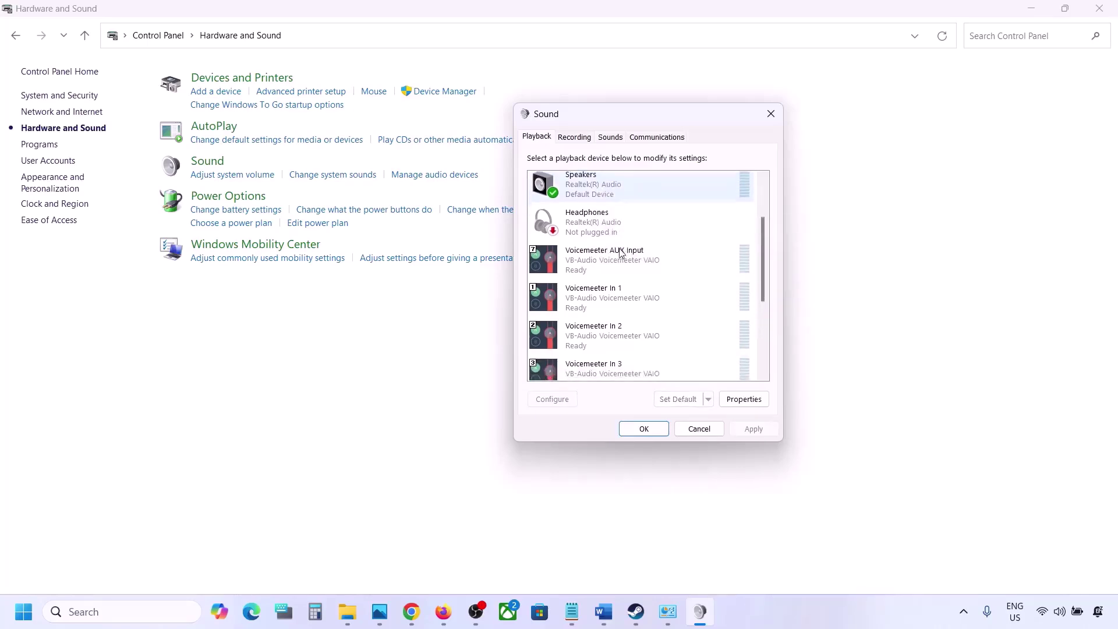
pyautogui.scroll(3, 621, 252)
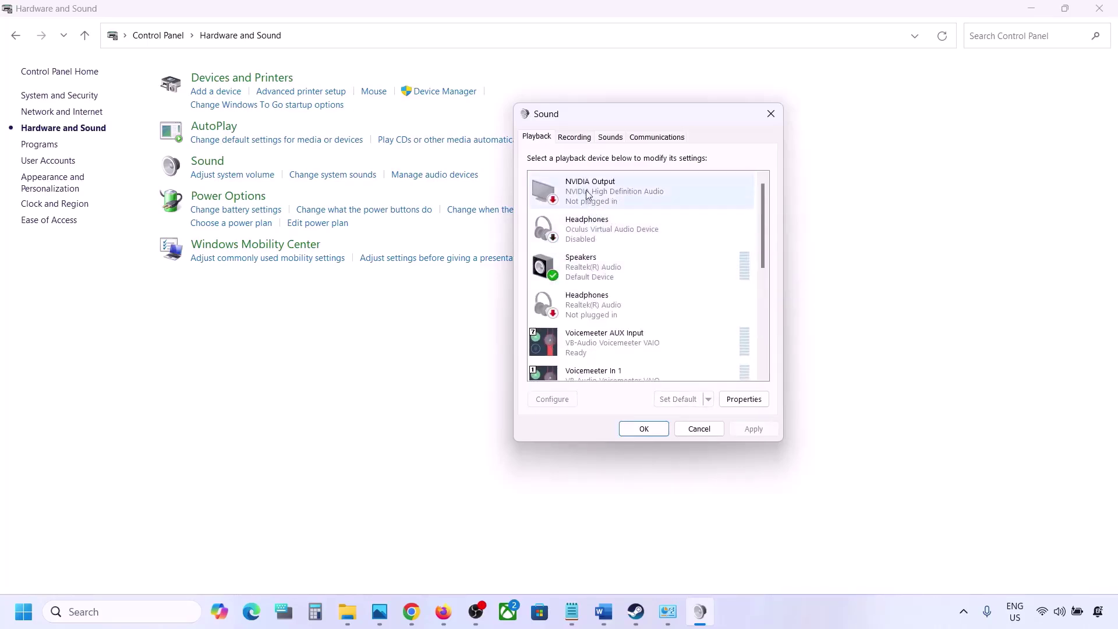
pyautogui.rightClick(588, 241)
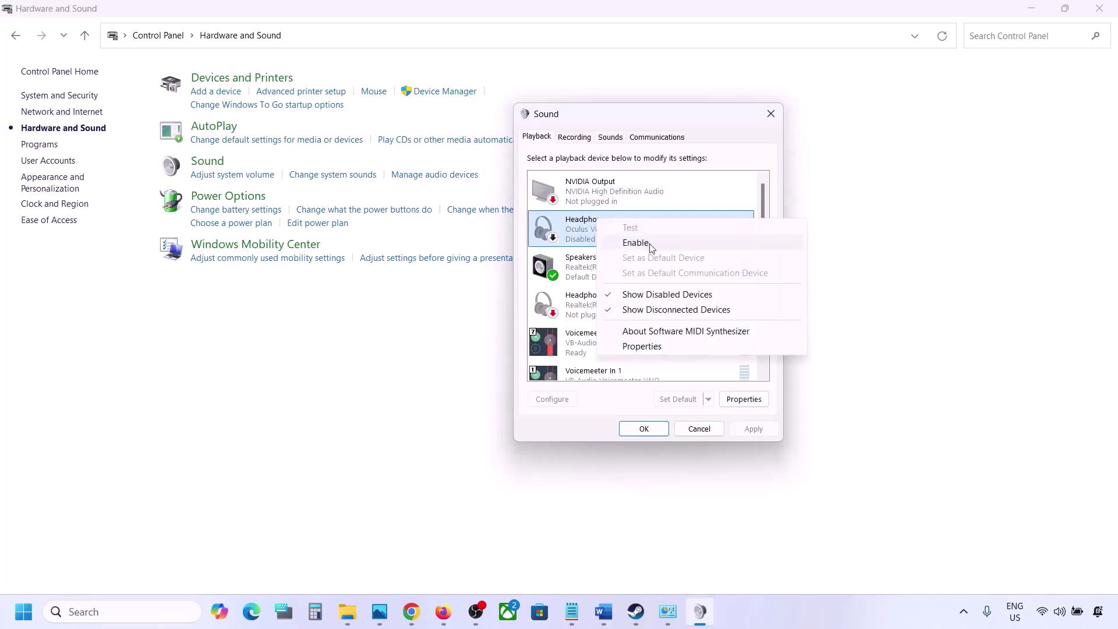
pyautogui.press('Escape')
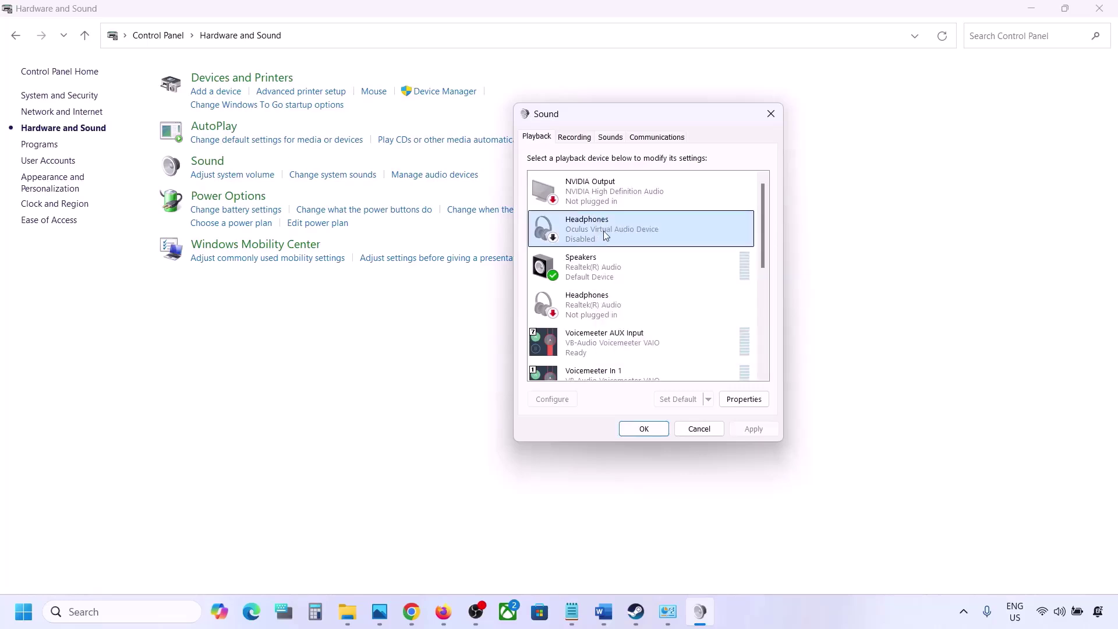
# Disable the Voicemeeter AUX Input and Voicemeeter In 1 playback devices.
pyautogui.scroll(-1, 599, 249)
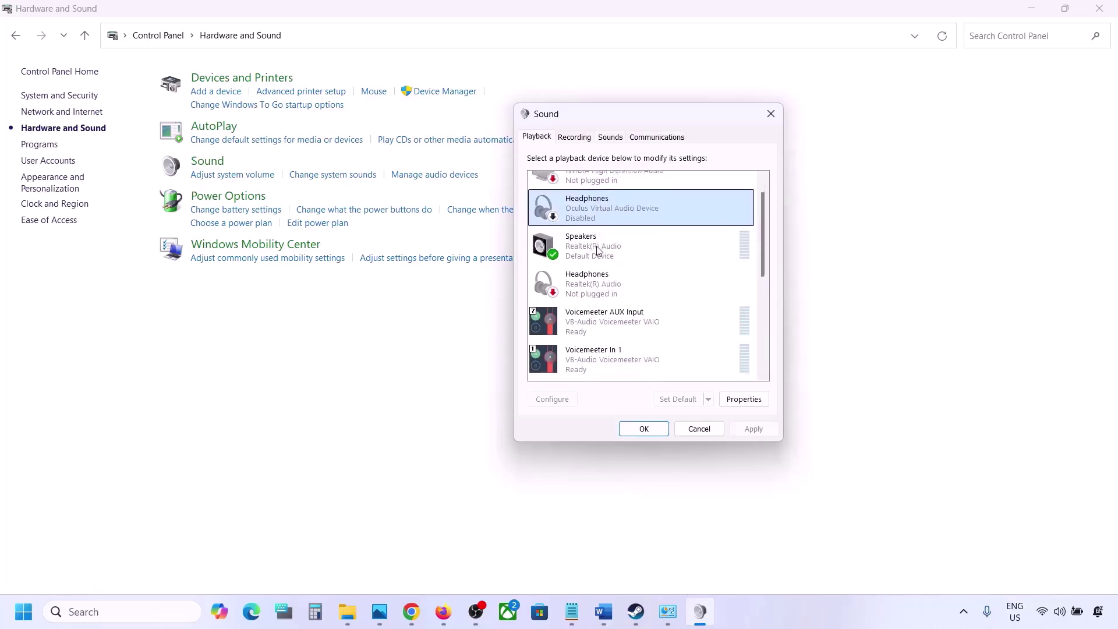
pyautogui.click(593, 266)
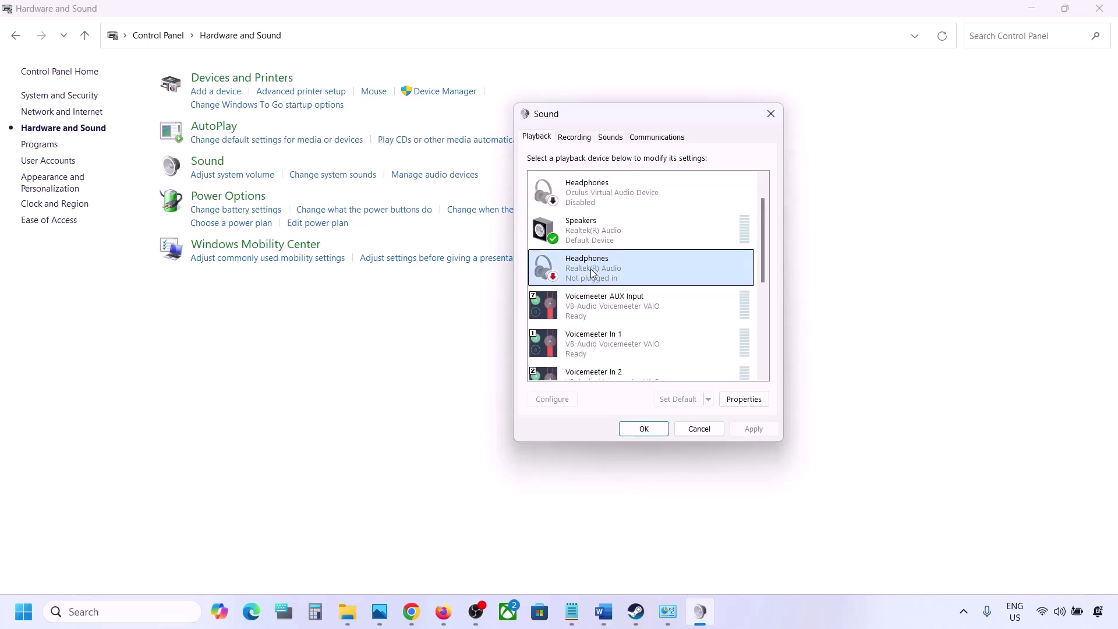
pyautogui.scroll(-1, 590, 268)
pyautogui.click(603, 278)
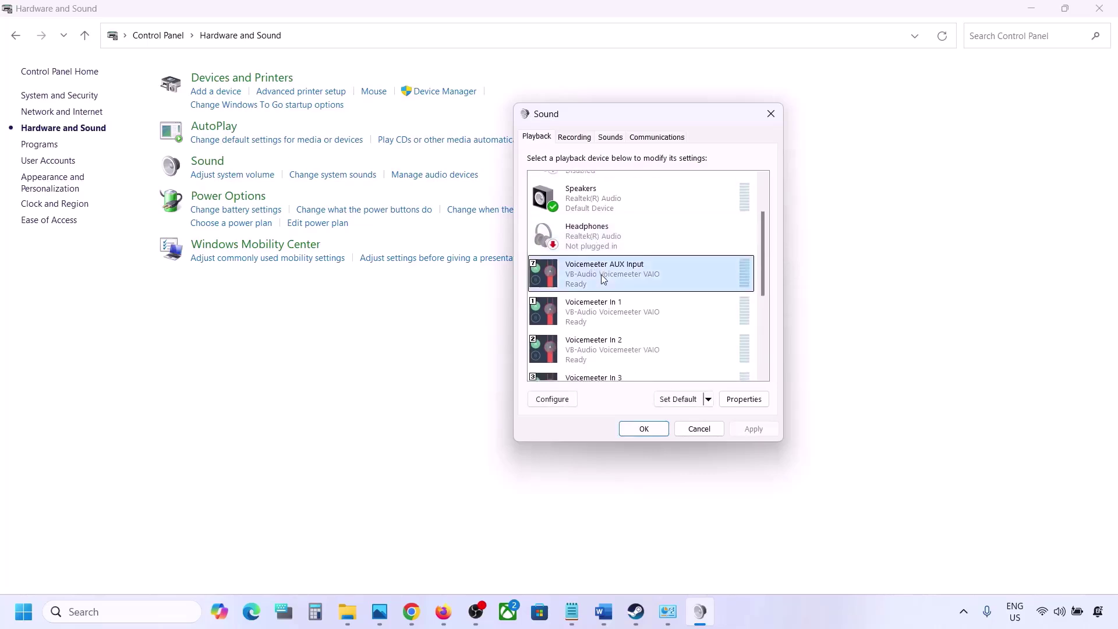
pyautogui.rightClick(603, 278)
pyautogui.click(636, 313)
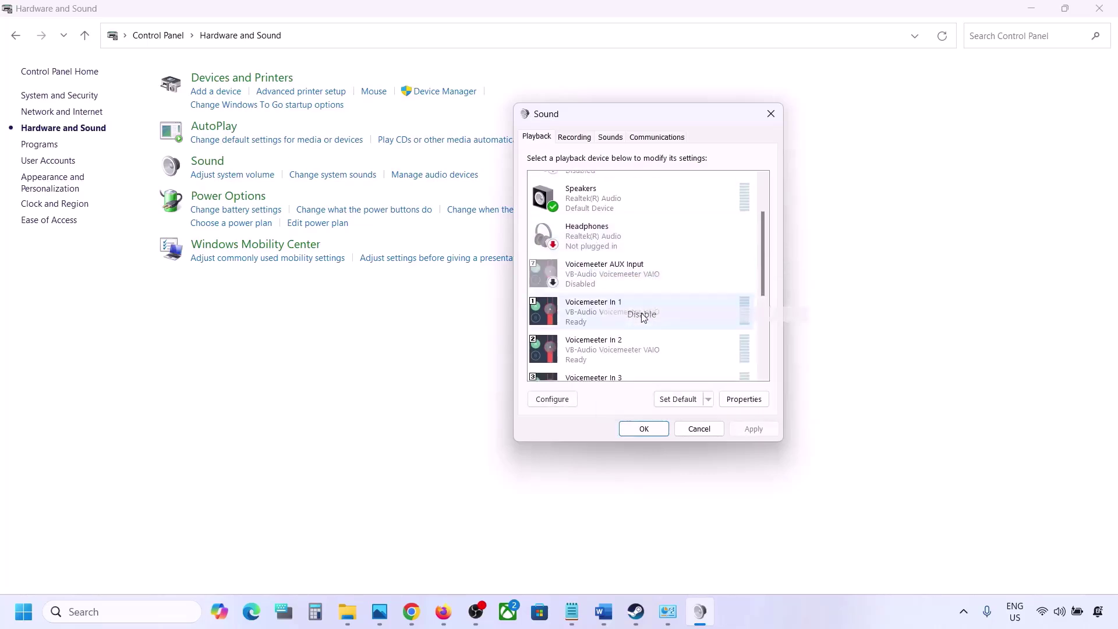
pyautogui.rightClick(609, 319)
pyautogui.click(655, 360)
# Disable the Voicemeeter In 2 and Voicemeeter In 3 playback devices.
pyautogui.scroll(-1, 647, 337)
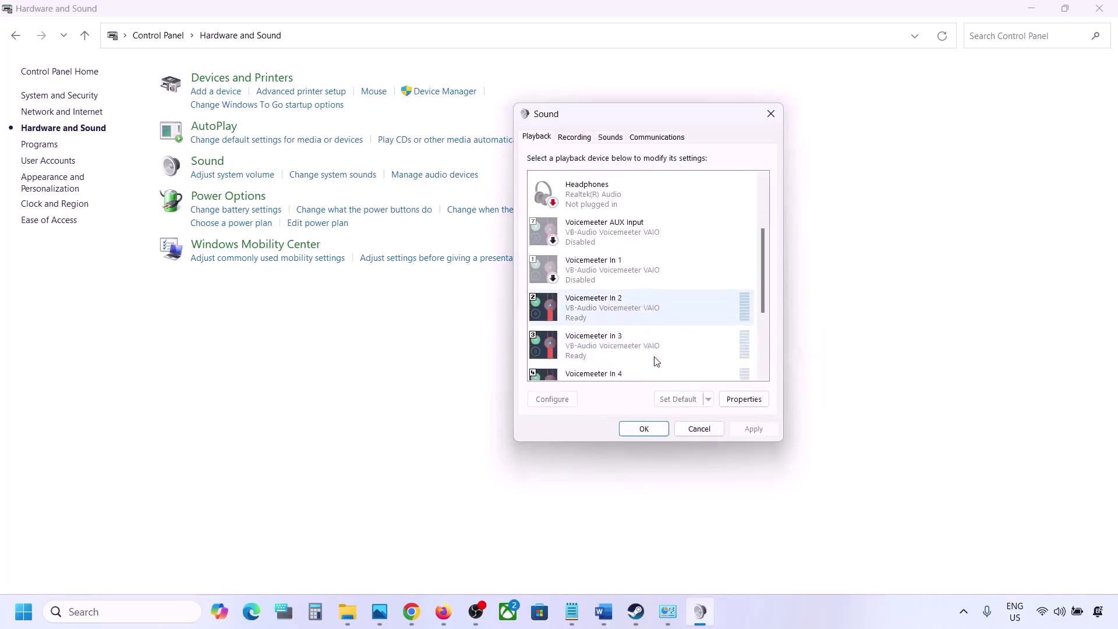
pyautogui.rightClick(615, 319)
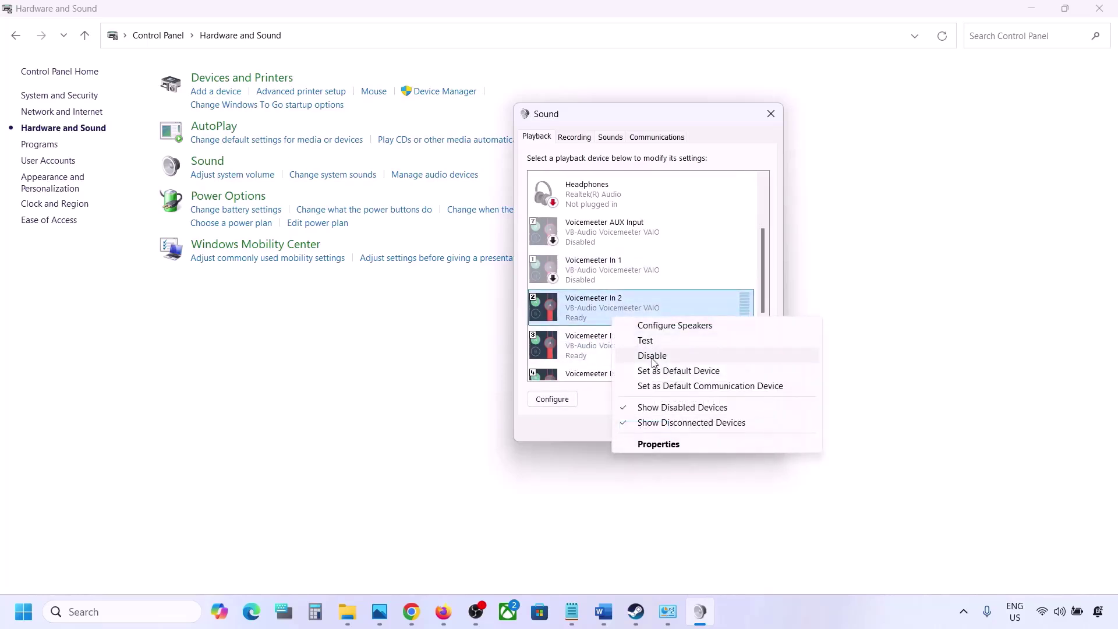
pyautogui.click(652, 361)
pyautogui.rightClick(604, 352)
pyautogui.click(640, 391)
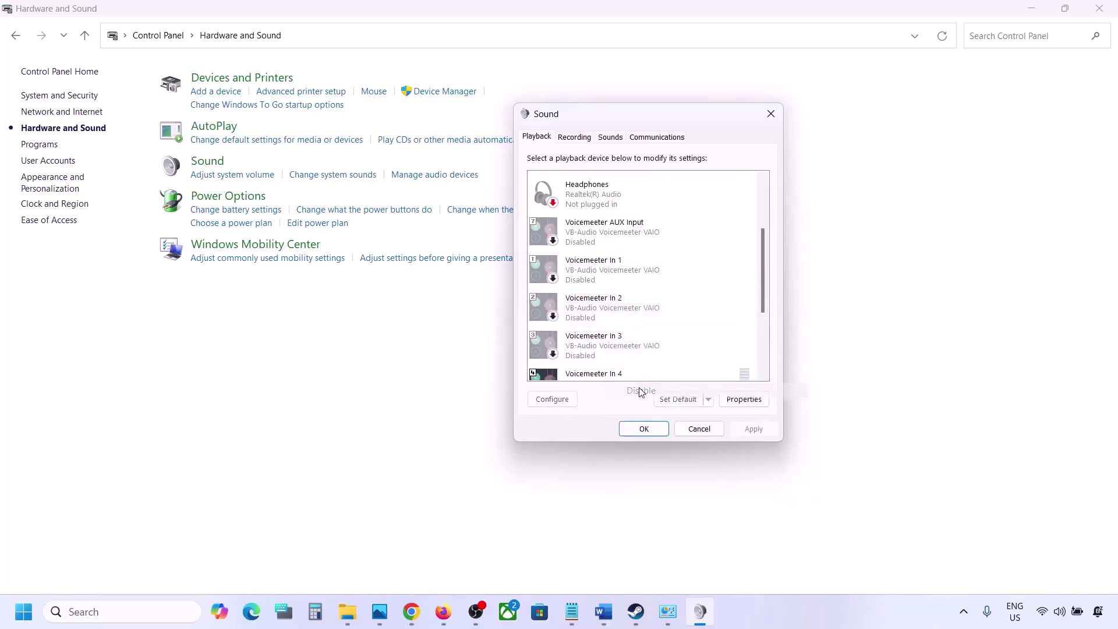
# Disable the remaining playback devices Voicemeeter Input, Voicemeeter In 5, Voicemeeter In 4 and Voicemeeter VAIO3 Input.
pyautogui.scroll(-4, 641, 361)
pyautogui.rightClick(595, 322)
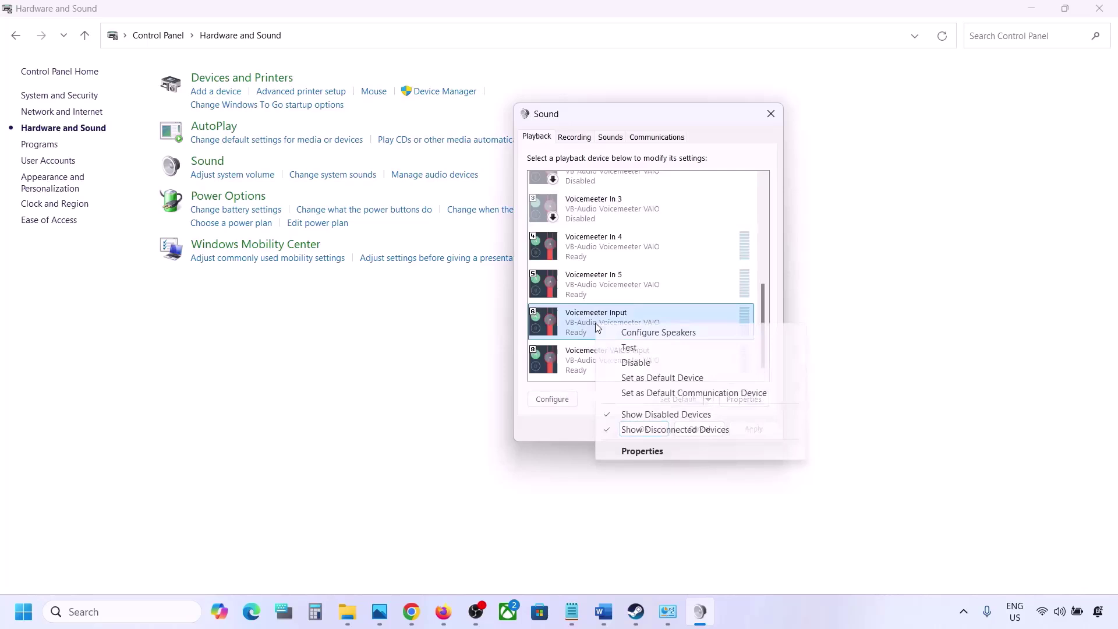
pyautogui.click(641, 363)
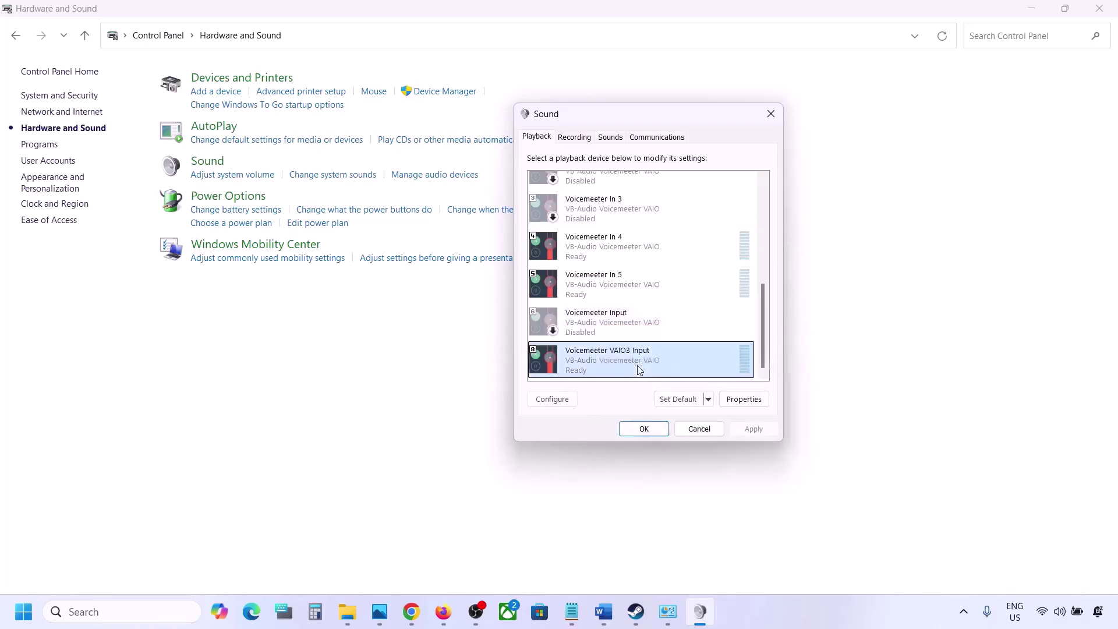
pyautogui.rightClick(586, 289)
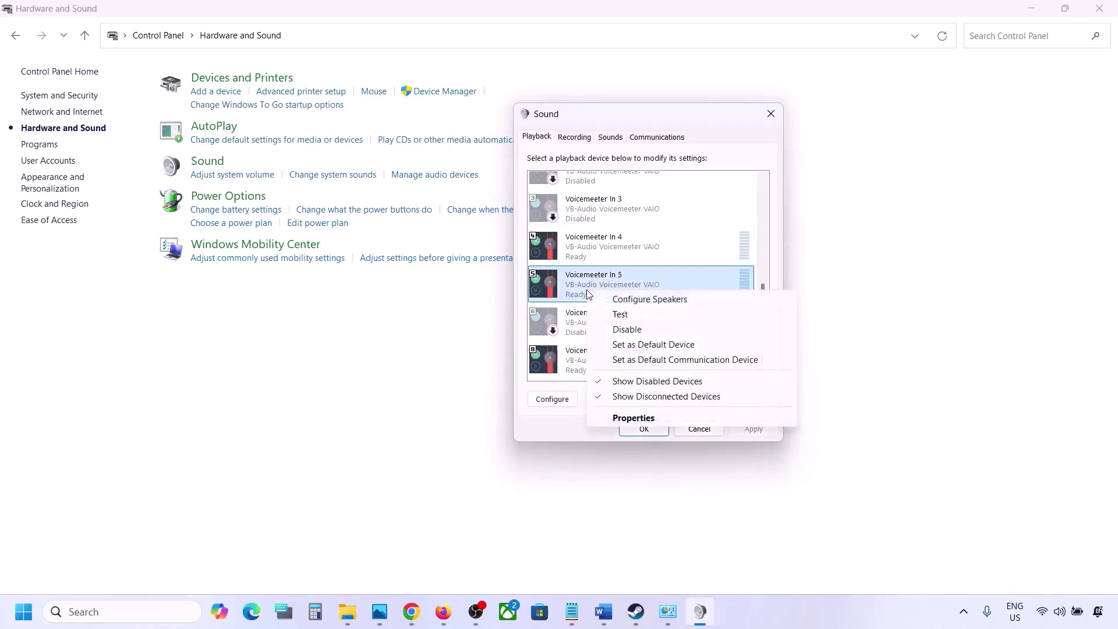
pyautogui.click(627, 330)
pyautogui.rightClick(594, 246)
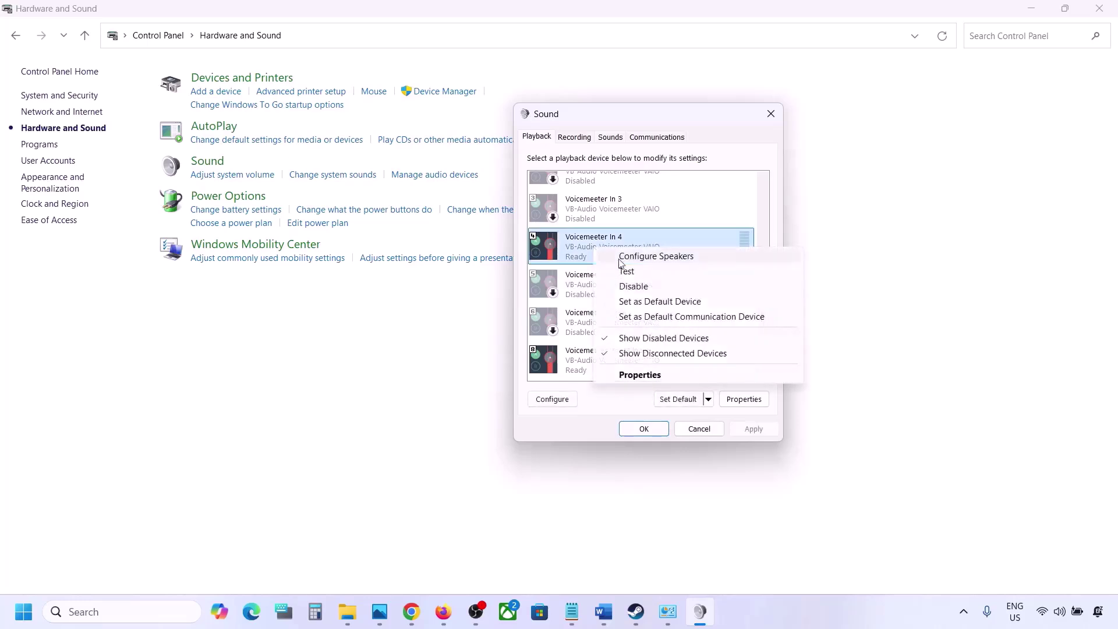
pyautogui.click(625, 286)
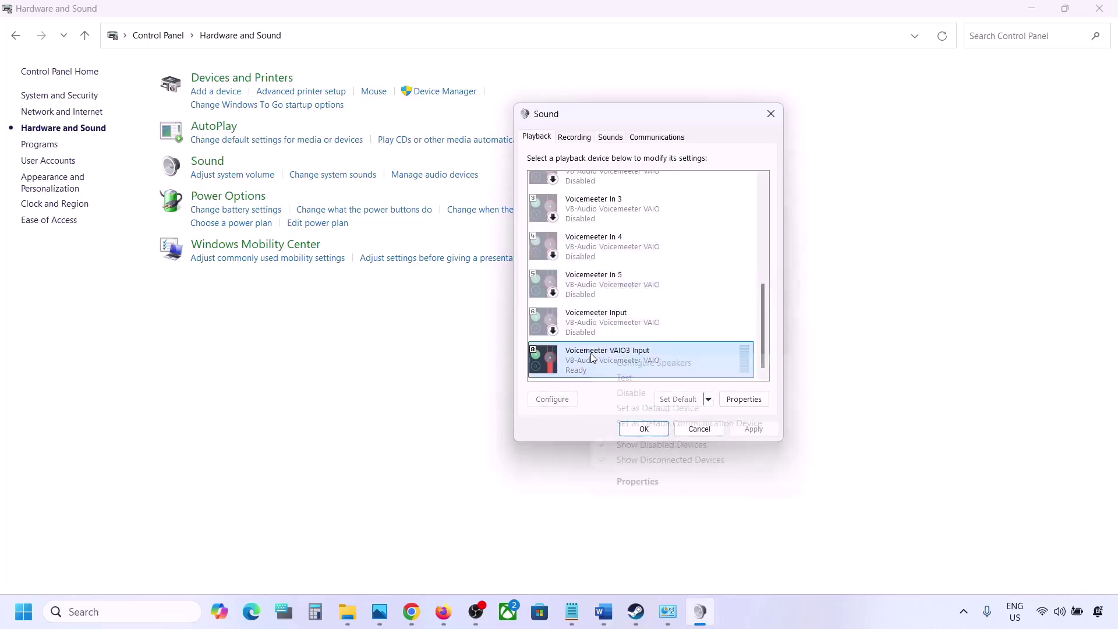
pyautogui.rightClick(593, 354)
pyautogui.click(631, 393)
# Check the Realtek Speakers' status and available options in the playback device list.
pyautogui.scroll(5, 596, 249)
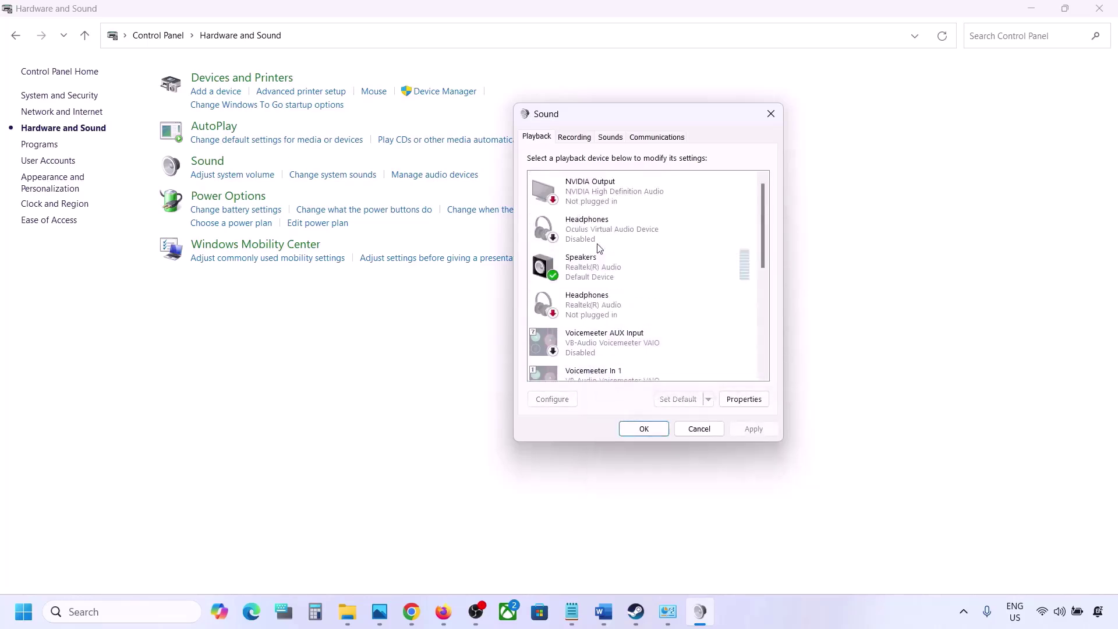
pyautogui.click(635, 261)
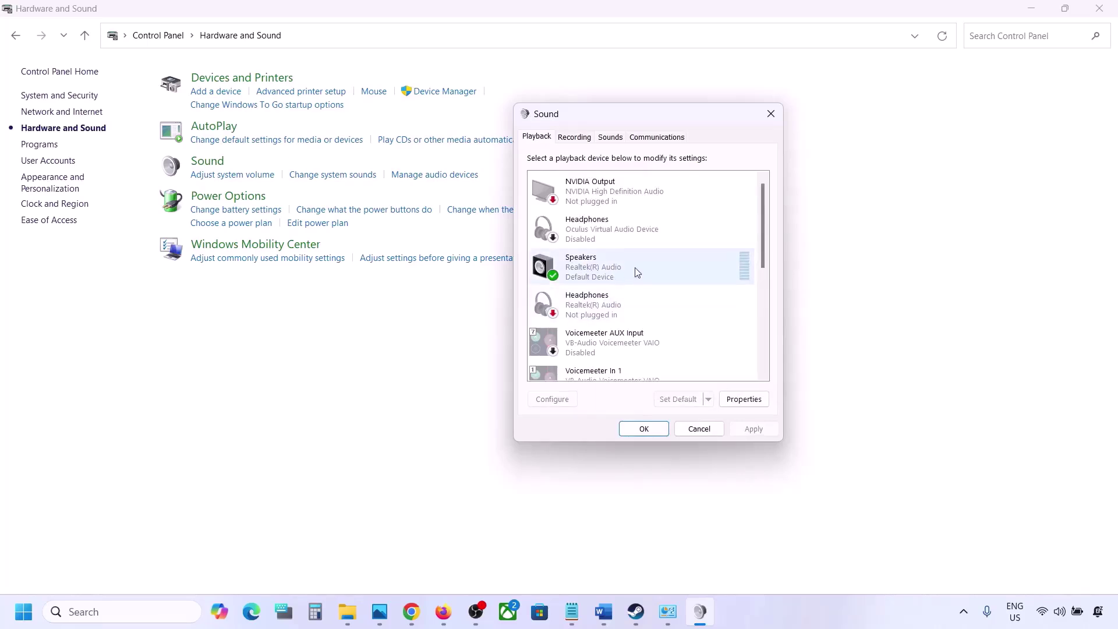
pyautogui.click(616, 267)
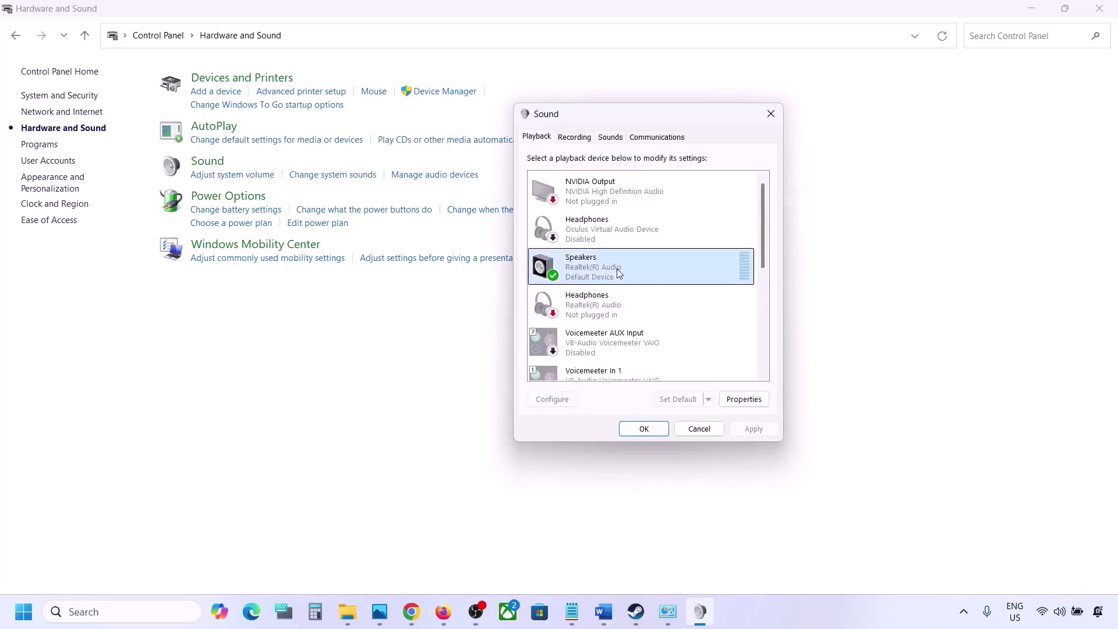
pyautogui.rightClick(617, 268)
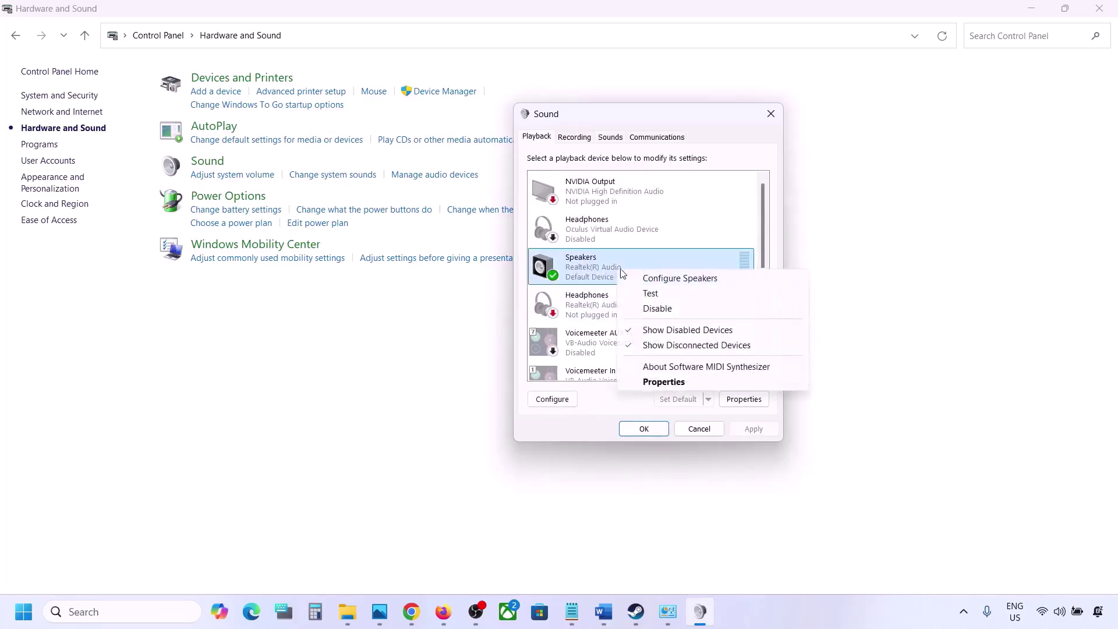
pyautogui.click(589, 283)
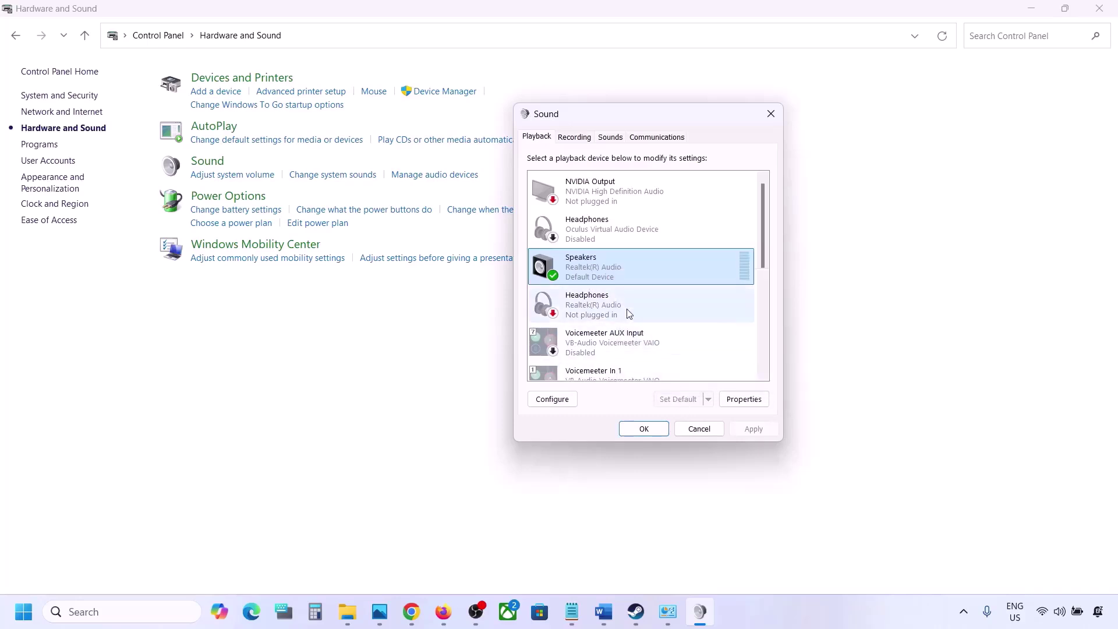
# Look through the recording devices for Oculus and Voicemeeter entries and compare them with the playback devices.
pyautogui.click(576, 138)
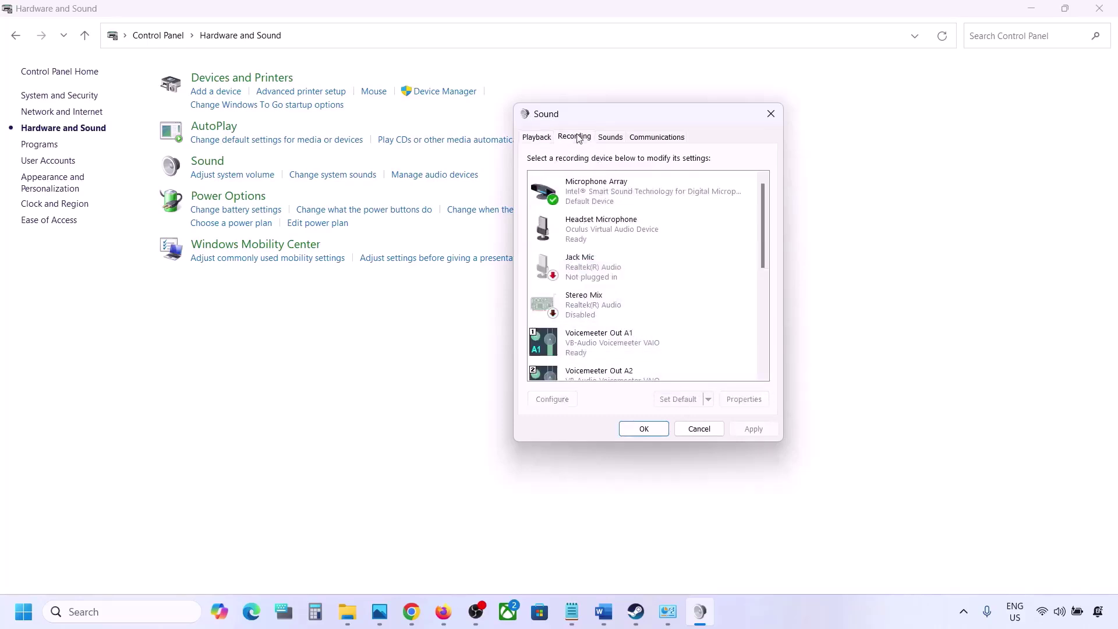
pyautogui.scroll(-4, 622, 299)
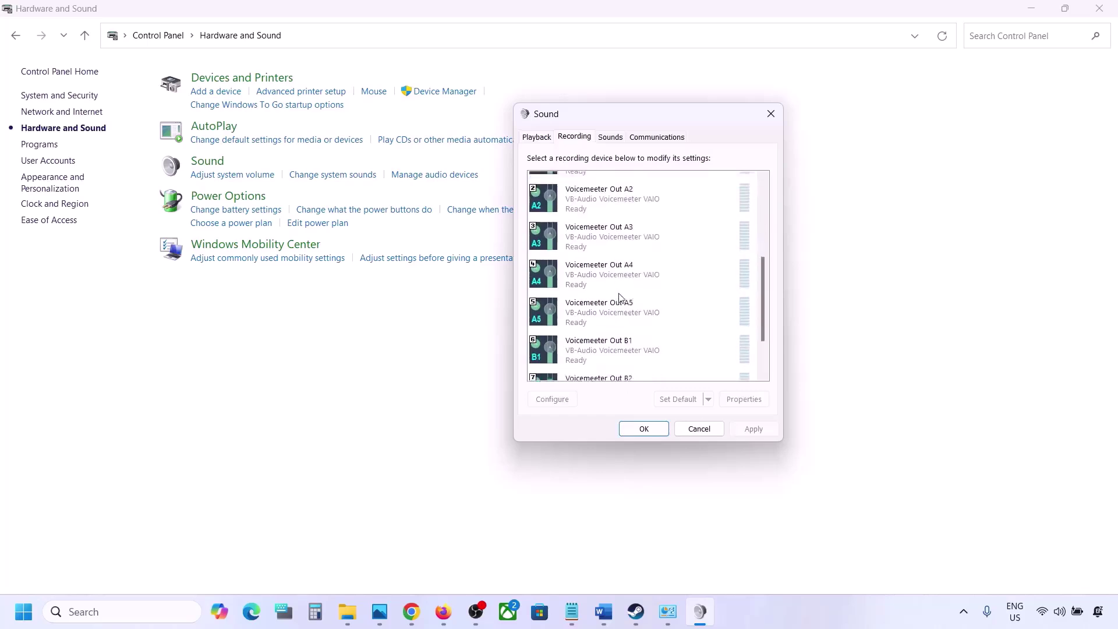
pyautogui.scroll(3, 621, 298)
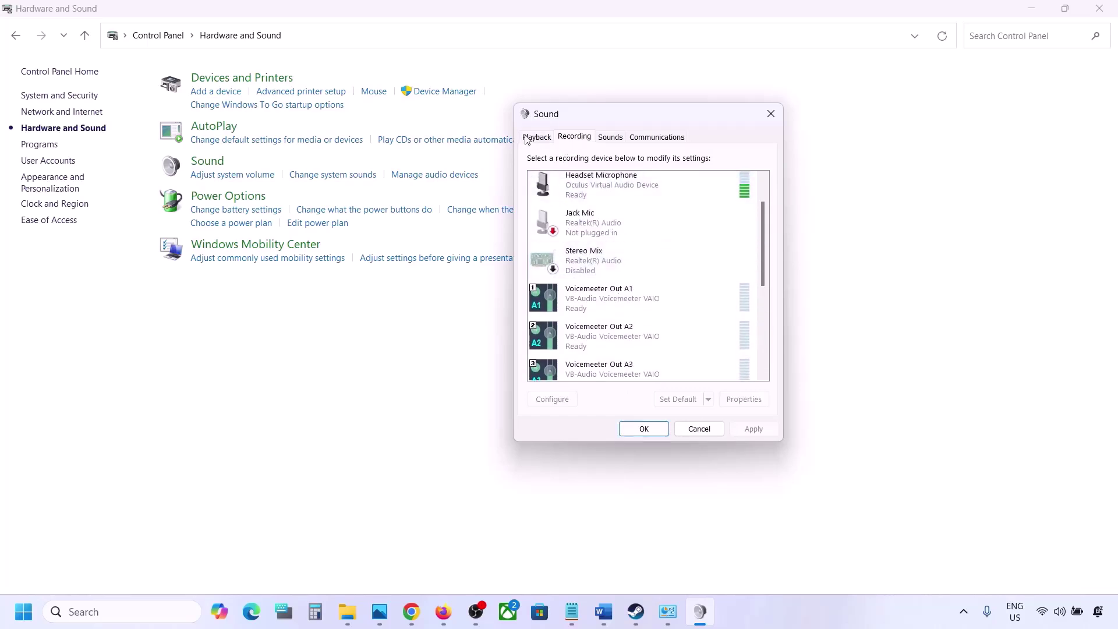
pyautogui.click(550, 138)
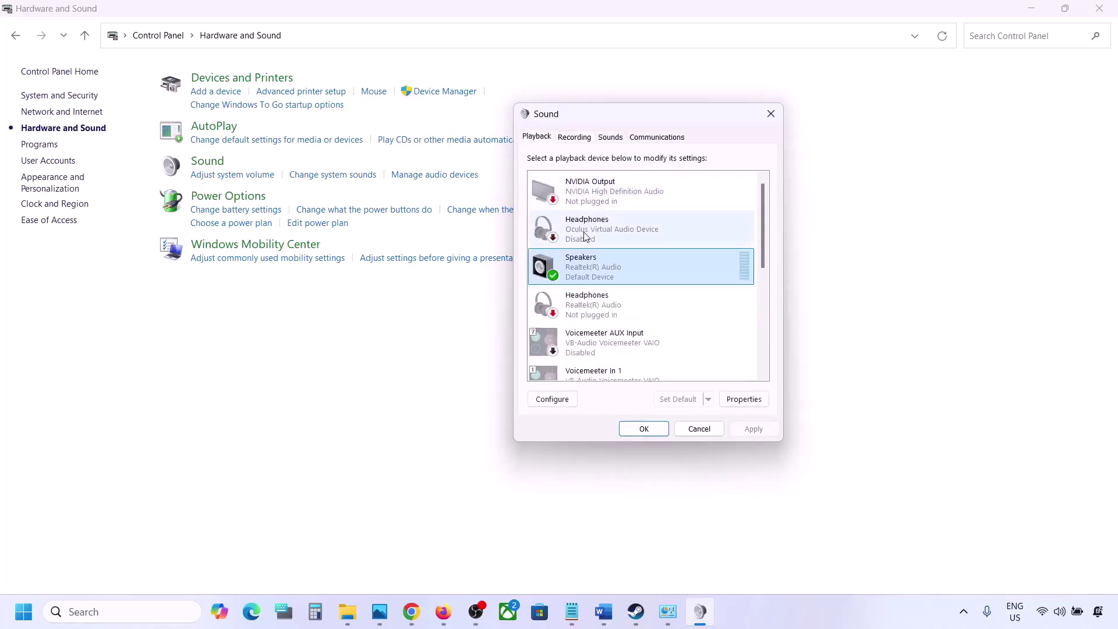
pyautogui.click(575, 139)
pyautogui.scroll(1, 624, 284)
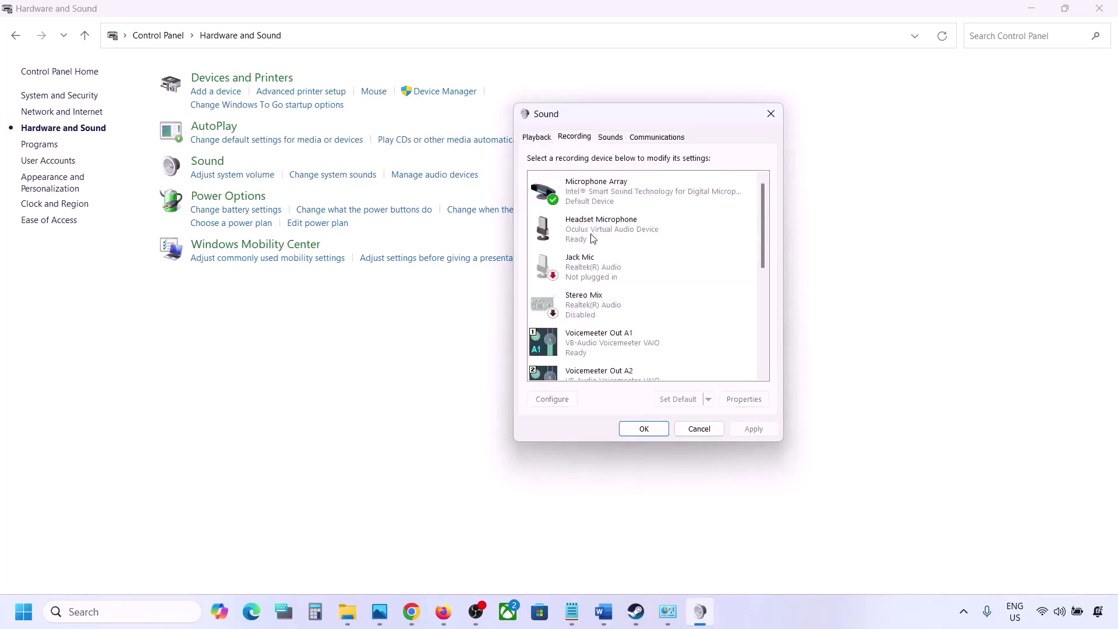
# Check the available options for the Oculus Headset Microphone recording device and close the Sound dialog.
pyautogui.click(589, 234)
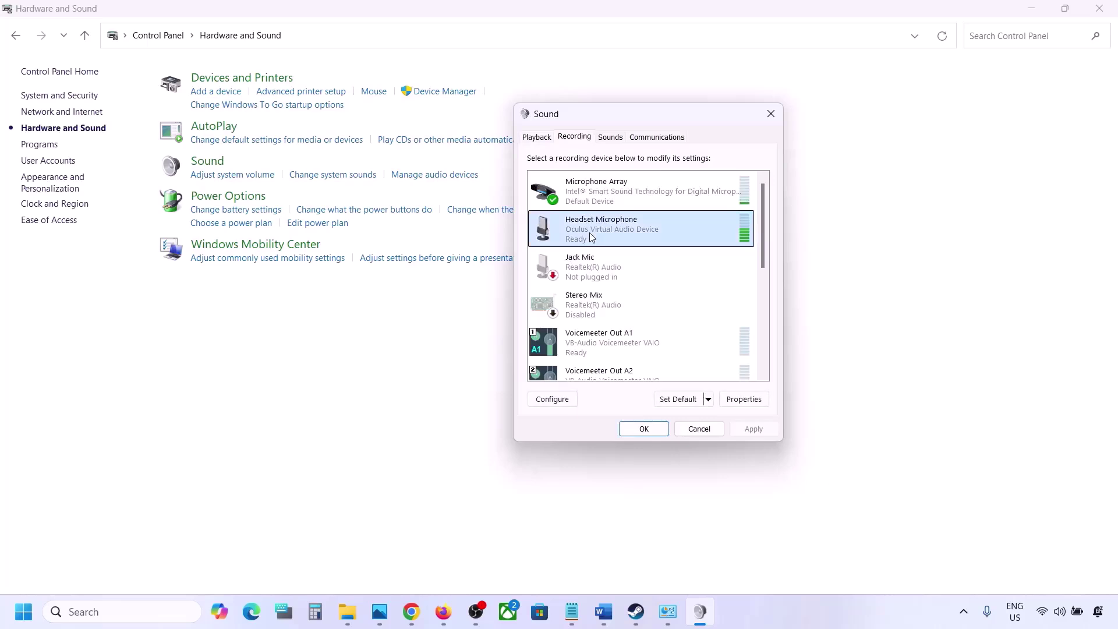
pyautogui.rightClick(590, 232)
pyautogui.click(634, 257)
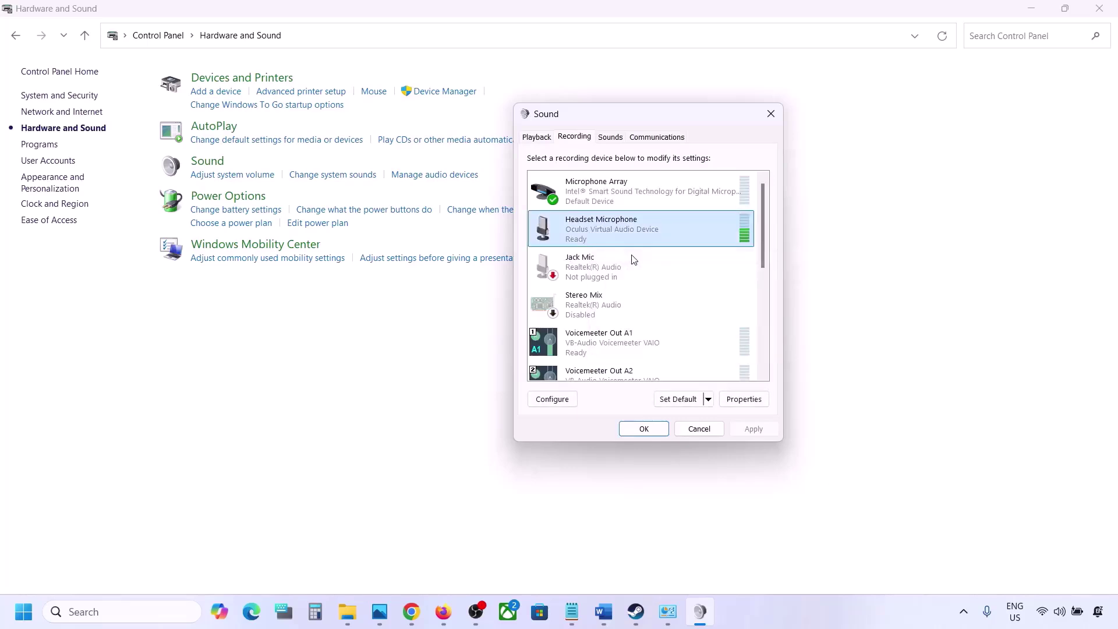
pyautogui.click(530, 139)
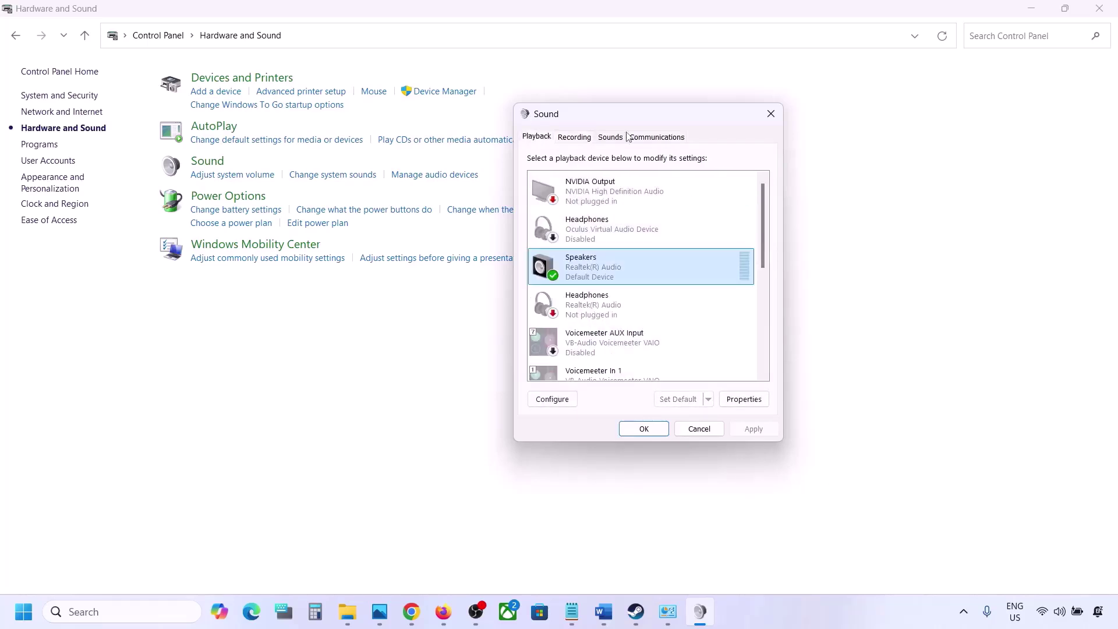
pyautogui.click(770, 113)
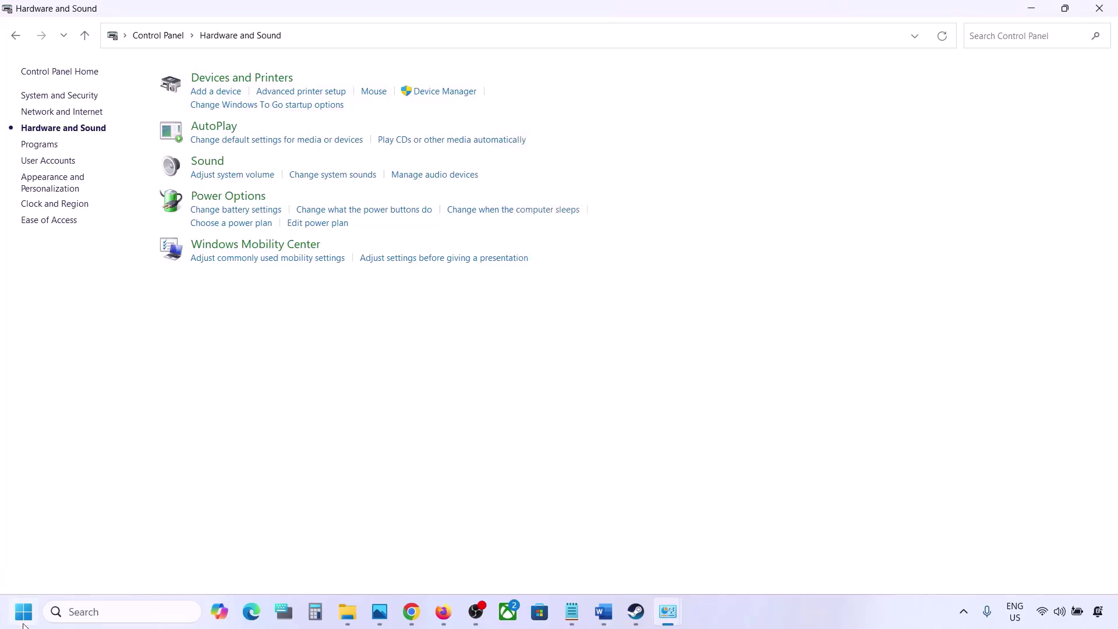
# Open Device Manager and expand the Sound, video and game controllers category.
pyautogui.rightClick(23, 623)
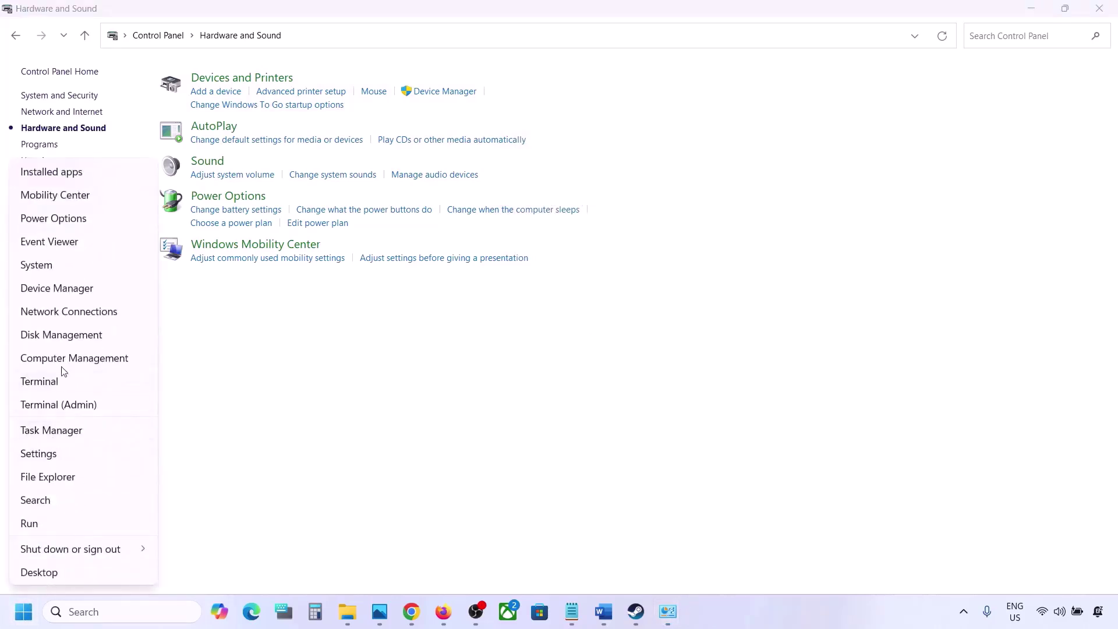
pyautogui.click(60, 288)
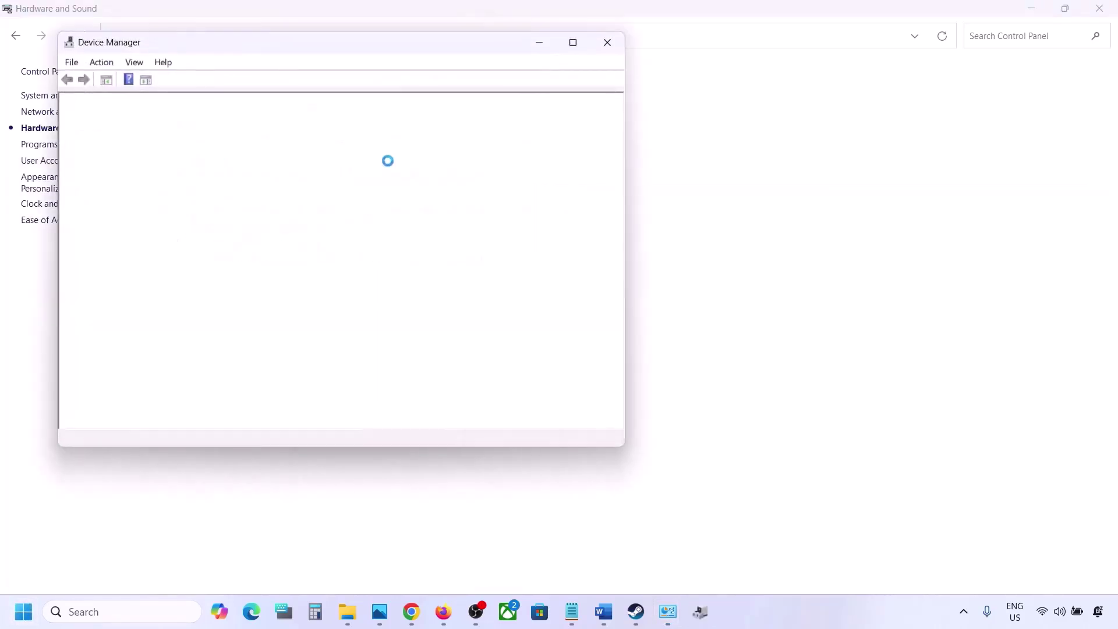
pyautogui.scroll(-1, 158, 279)
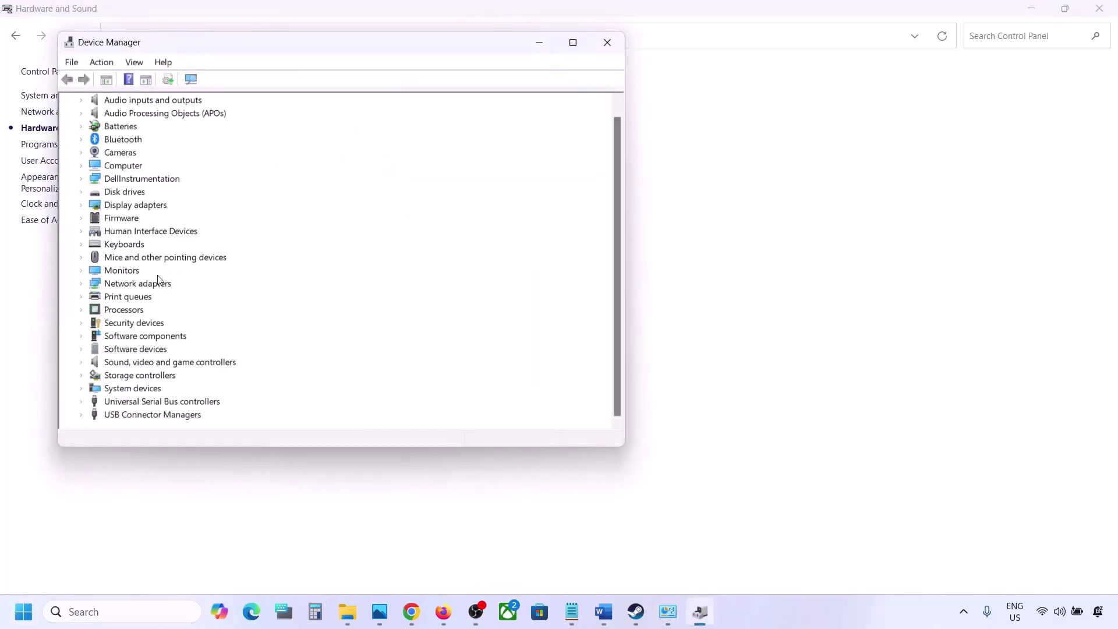
pyautogui.click(81, 362)
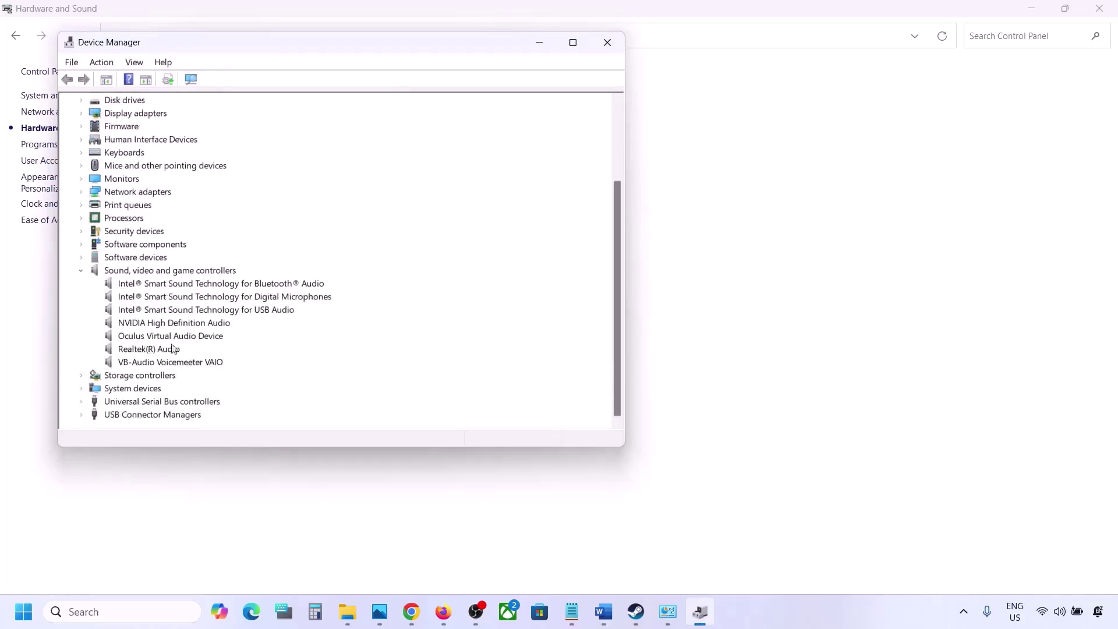
# Disable the VB-Audio Voicemeeter VAIO device and confirm the change.
pyautogui.click(155, 349)
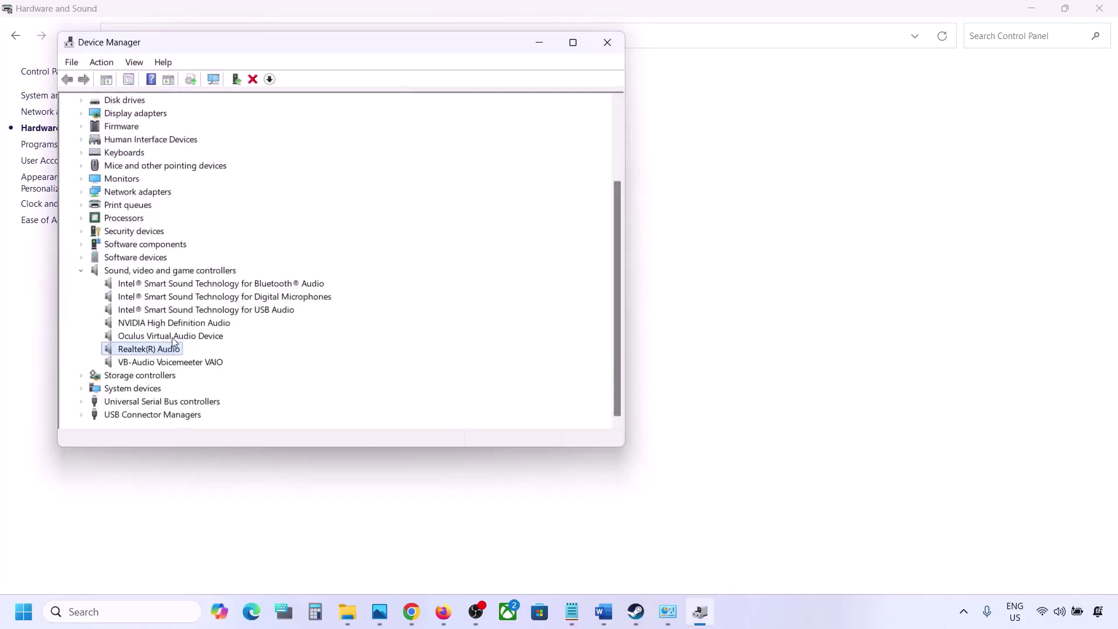
pyautogui.click(153, 363)
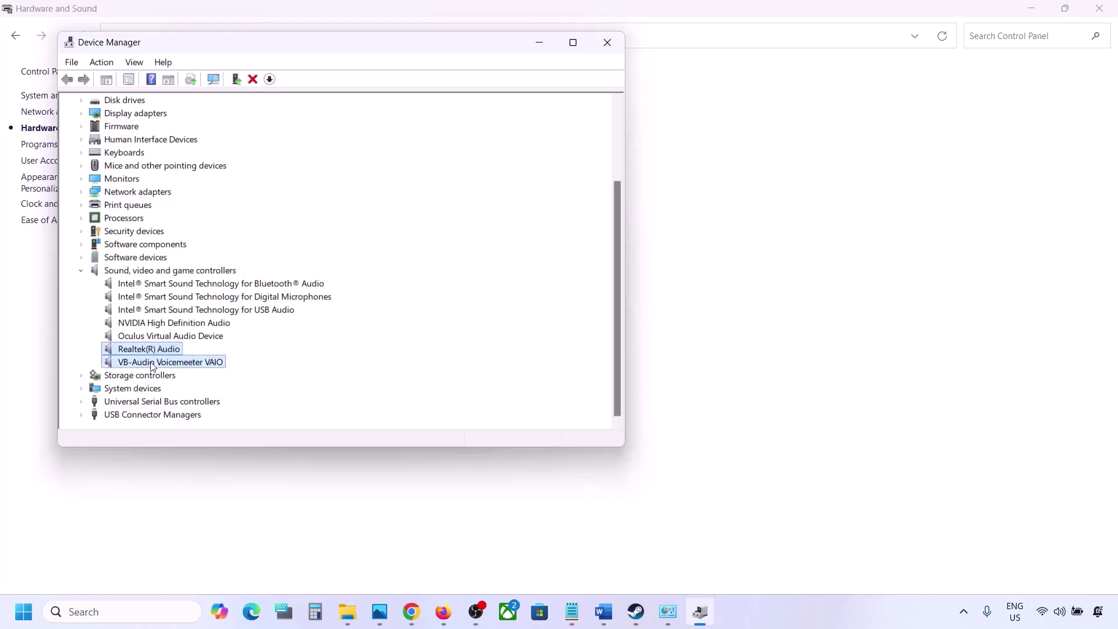
pyautogui.rightClick(153, 364)
pyautogui.click(187, 388)
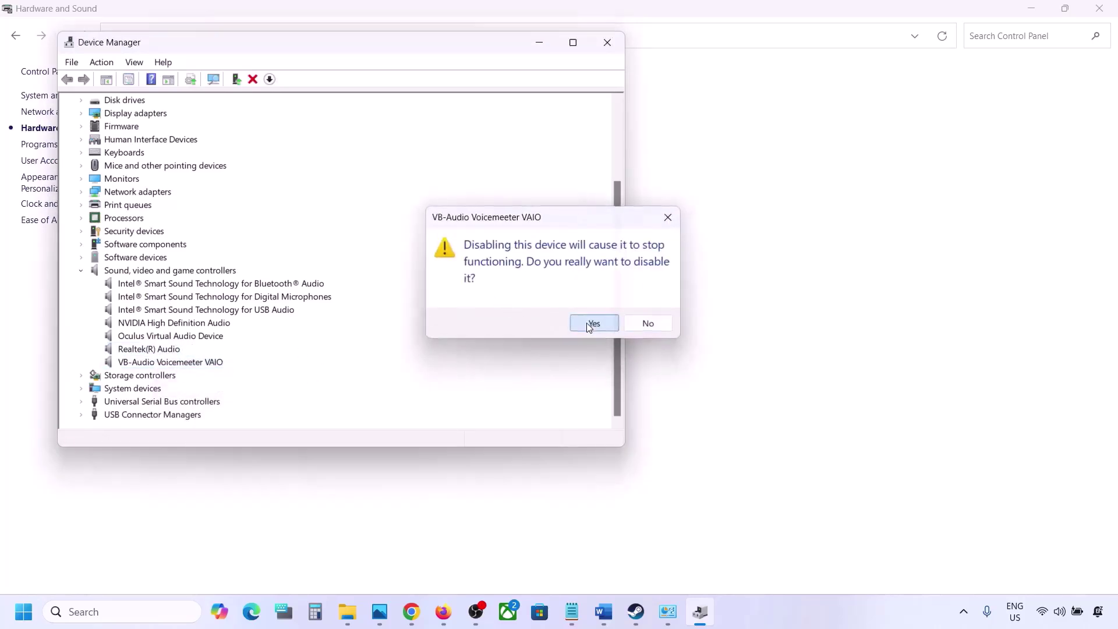
pyautogui.click(586, 323)
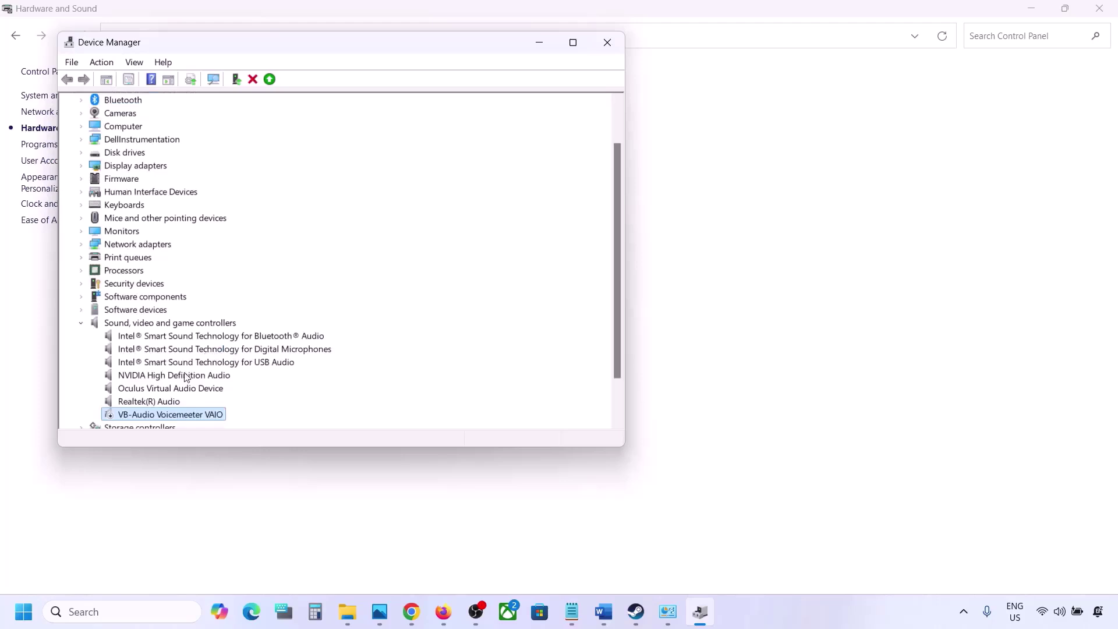
# Disable the Oculus Virtual Audio Device and the NVIDIA High Definition Audio device, confirming each change.
pyautogui.scroll(-1, 186, 377)
pyautogui.rightClick(156, 350)
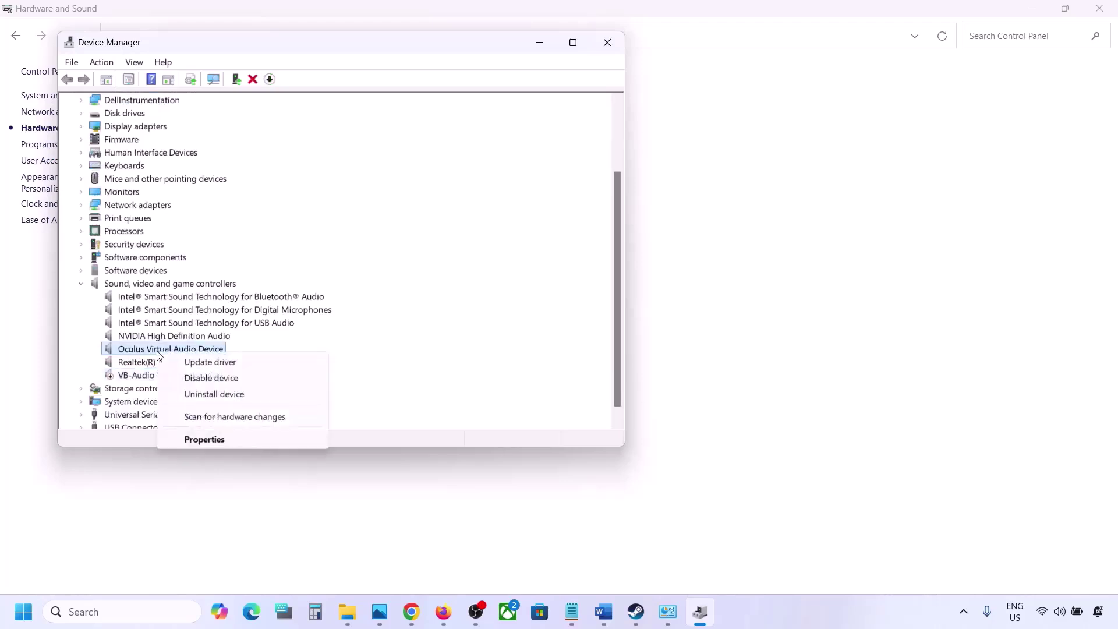
pyautogui.click(207, 376)
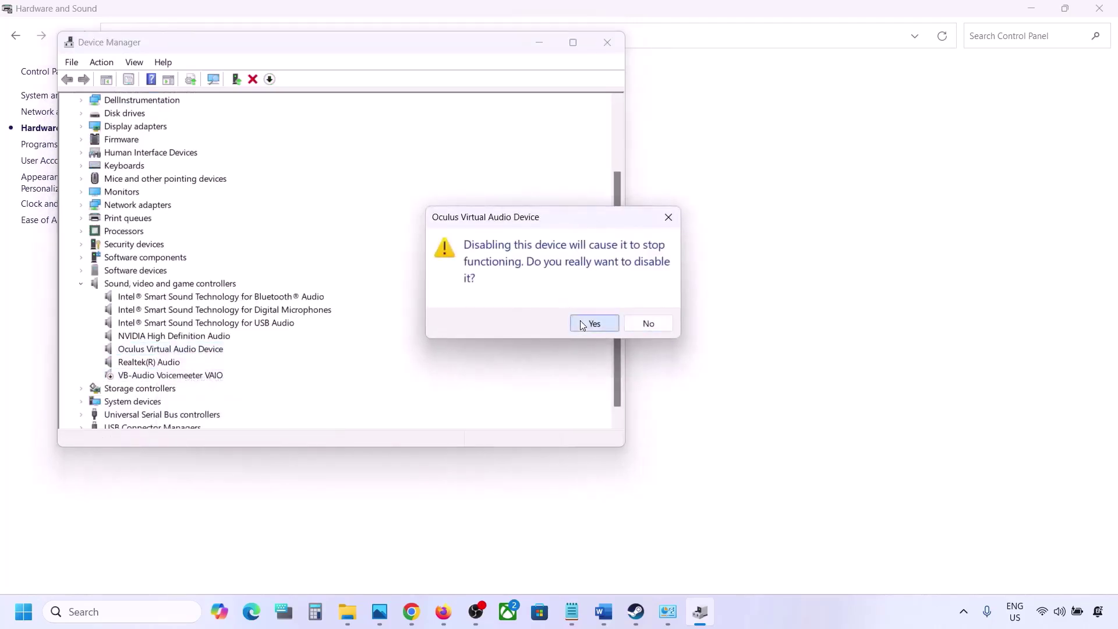
pyautogui.click(594, 323)
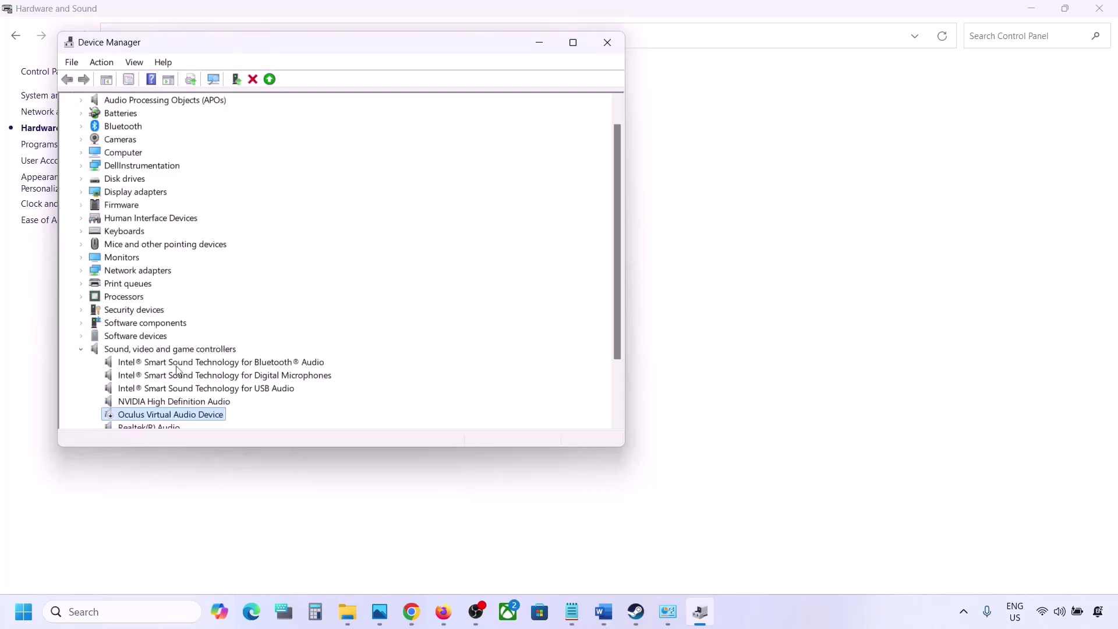
pyautogui.rightClick(146, 402)
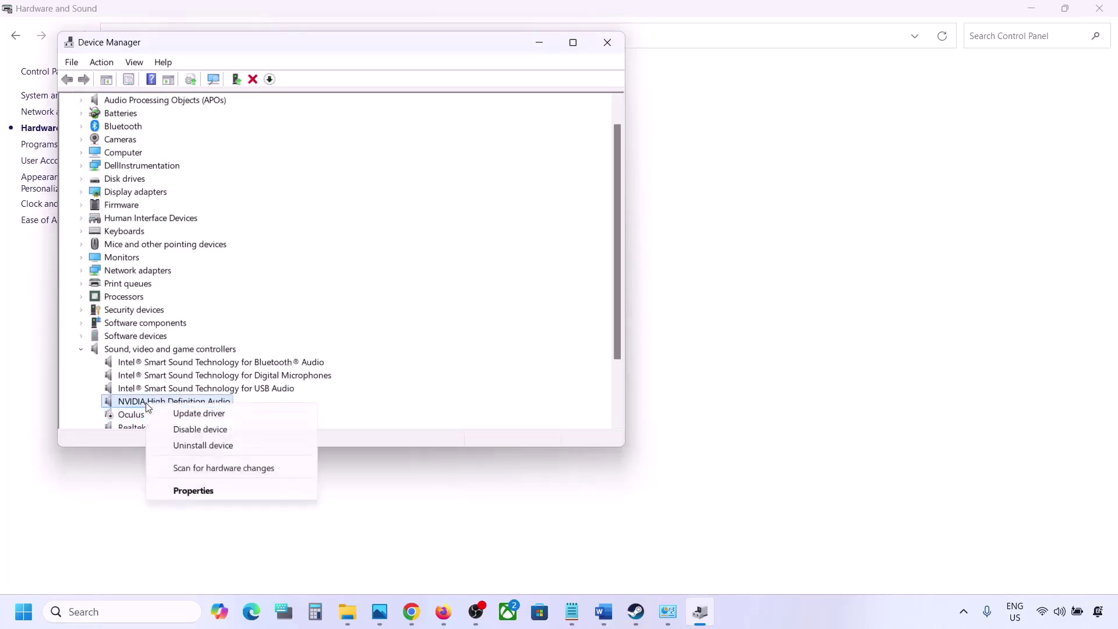
pyautogui.click(194, 430)
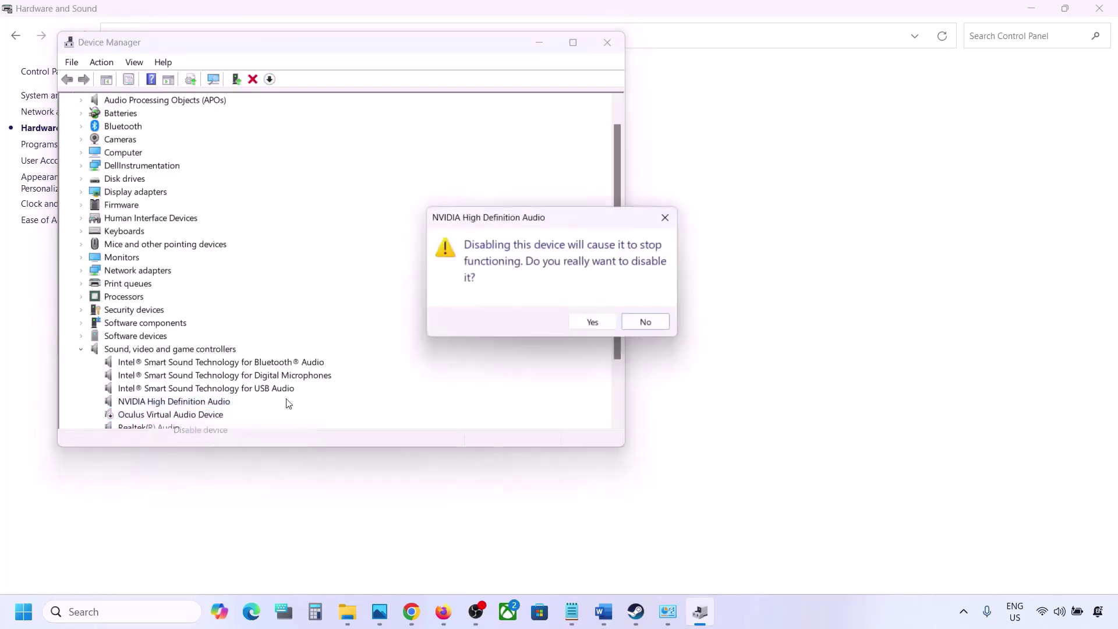
pyautogui.click(577, 320)
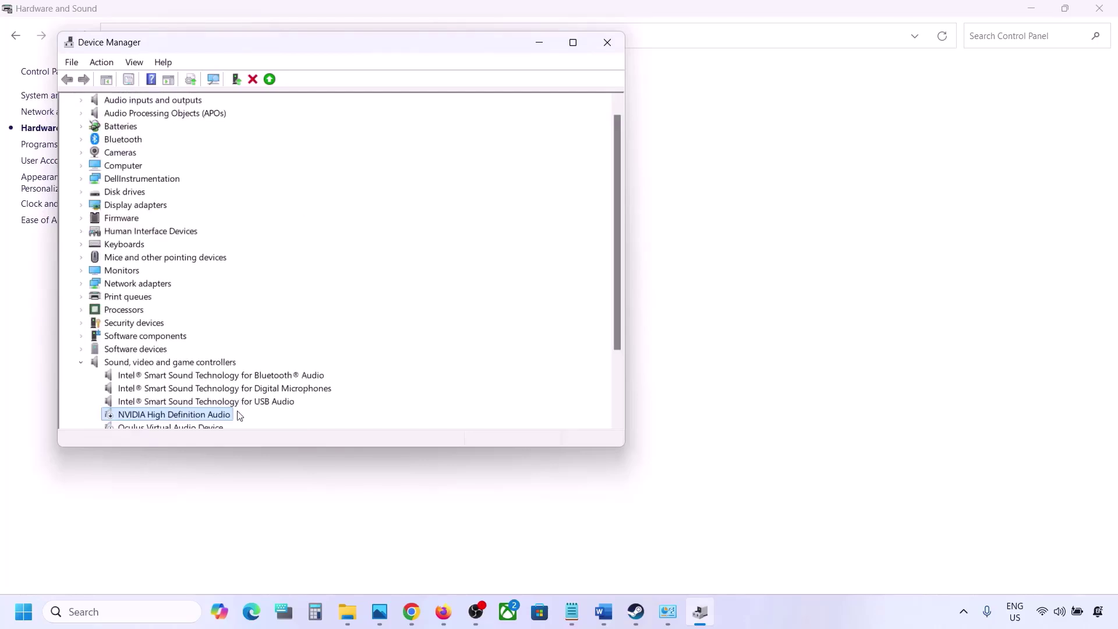
# Disable the Intel Smart Sound Technology devices for Bluetooth Audio and Digital Microphones, declining an immediate computer restart.
pyautogui.rightClick(171, 301)
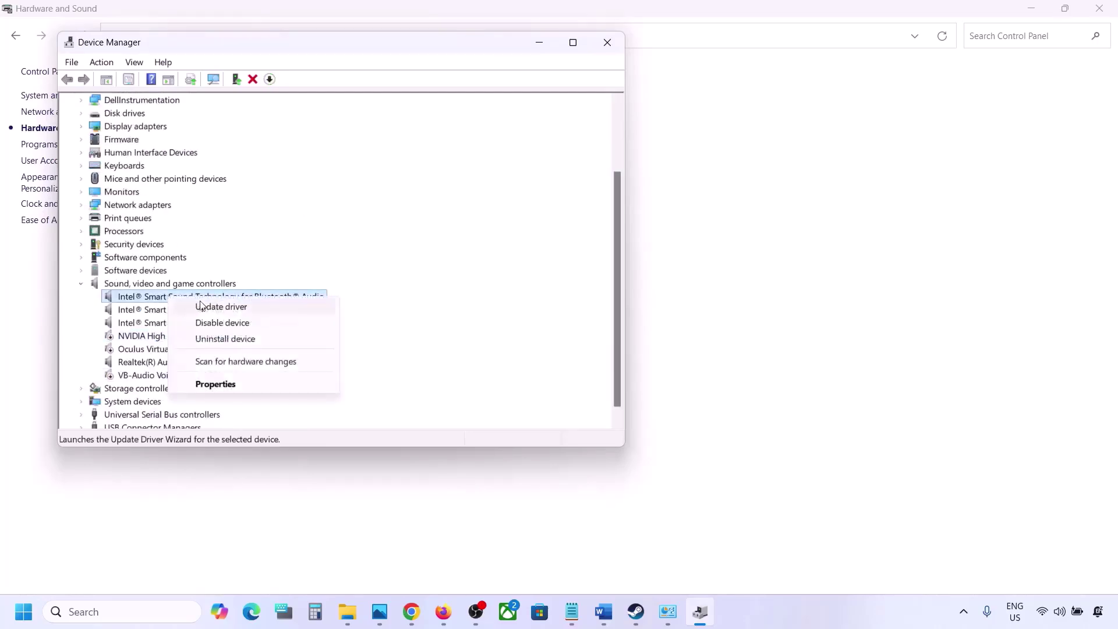
pyautogui.click(216, 322)
pyautogui.click(593, 323)
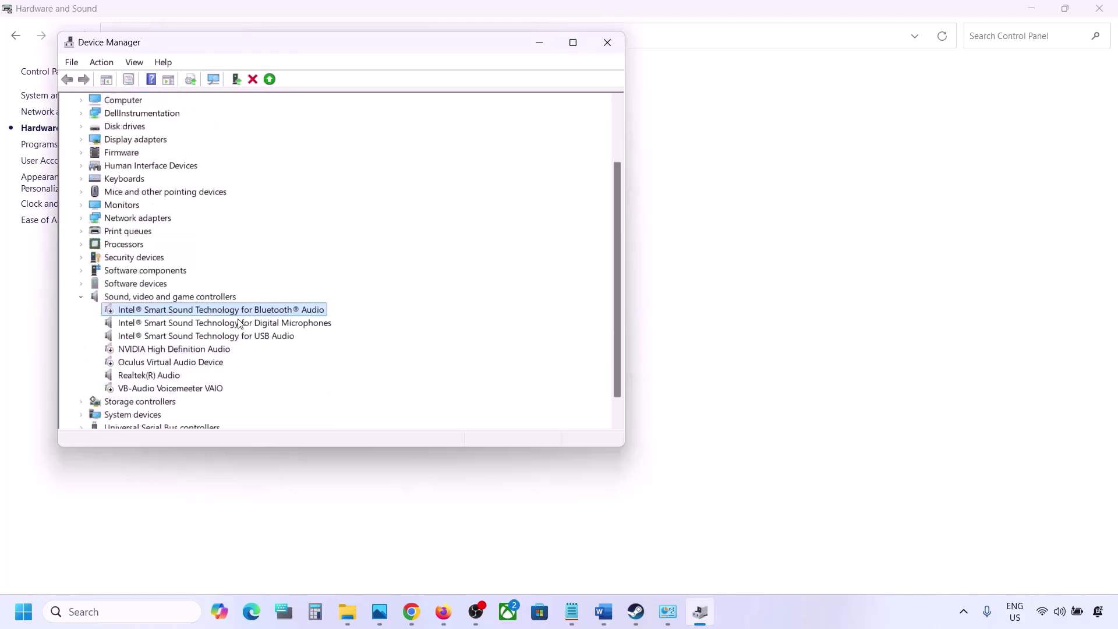
pyautogui.rightClick(191, 328)
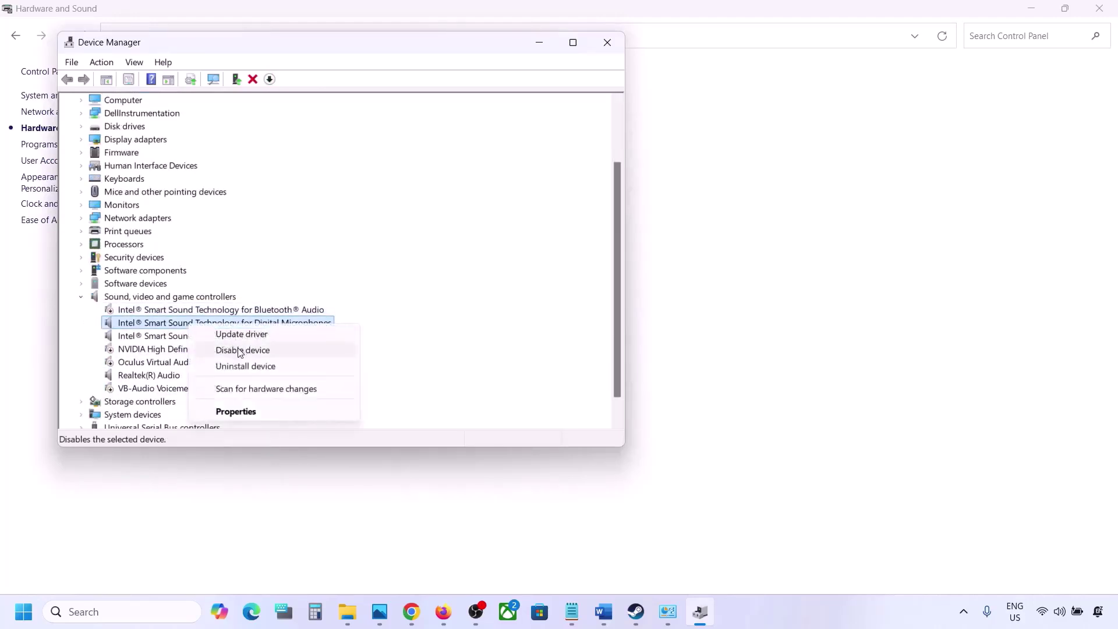
pyautogui.click(225, 349)
pyautogui.click(594, 323)
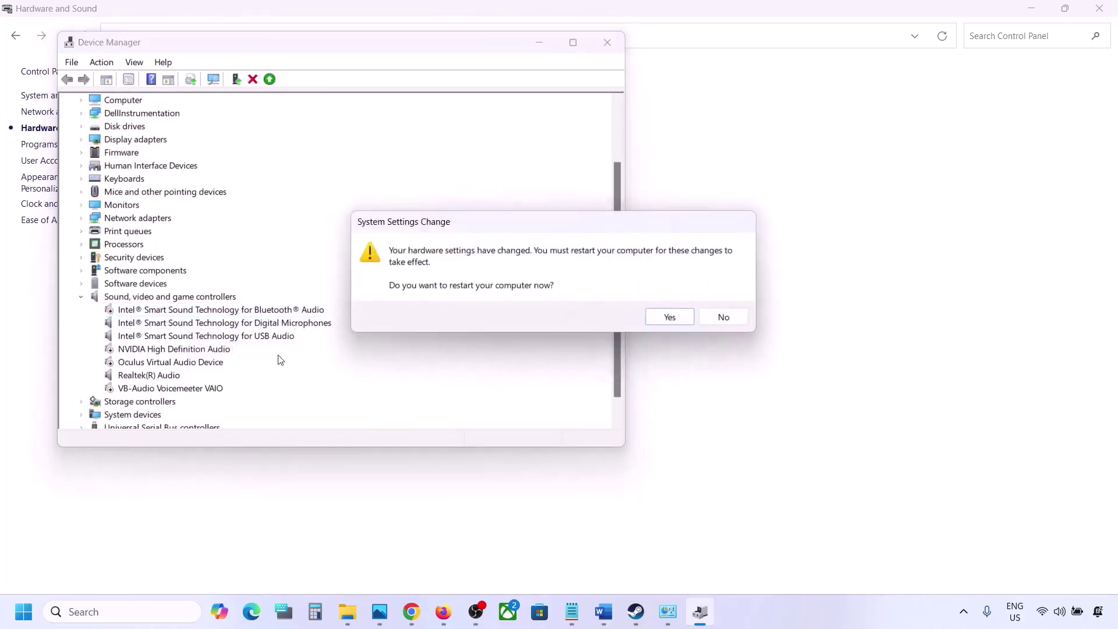
pyautogui.click(722, 317)
# Disable the Intel Smart Sound Technology for USB Audio device and confirm the change.
pyautogui.rightClick(167, 338)
pyautogui.click(201, 364)
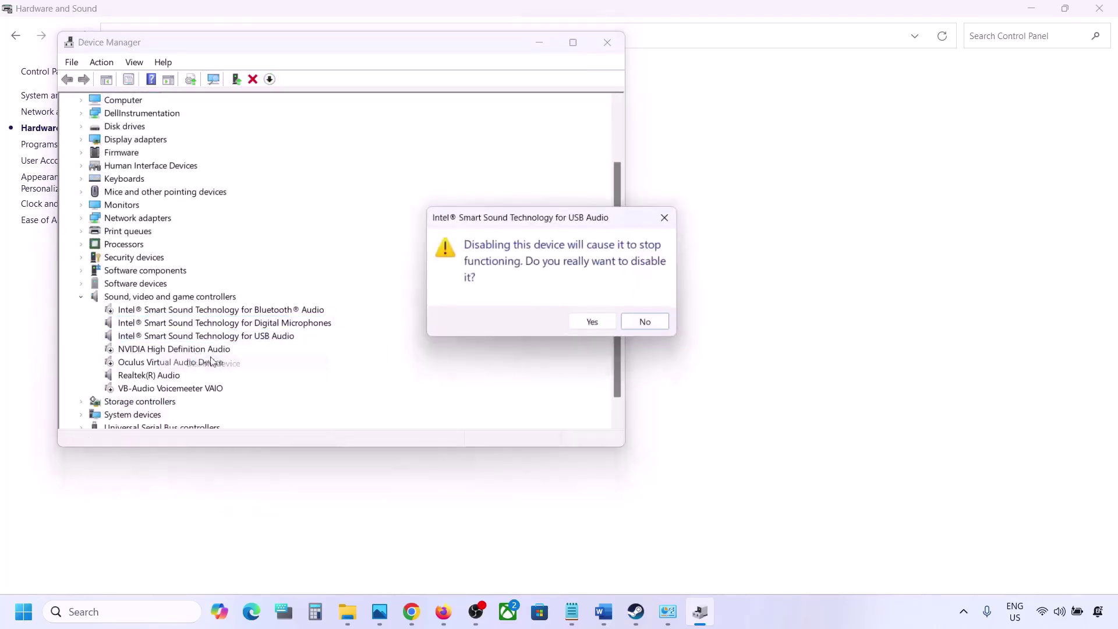
pyautogui.click(593, 323)
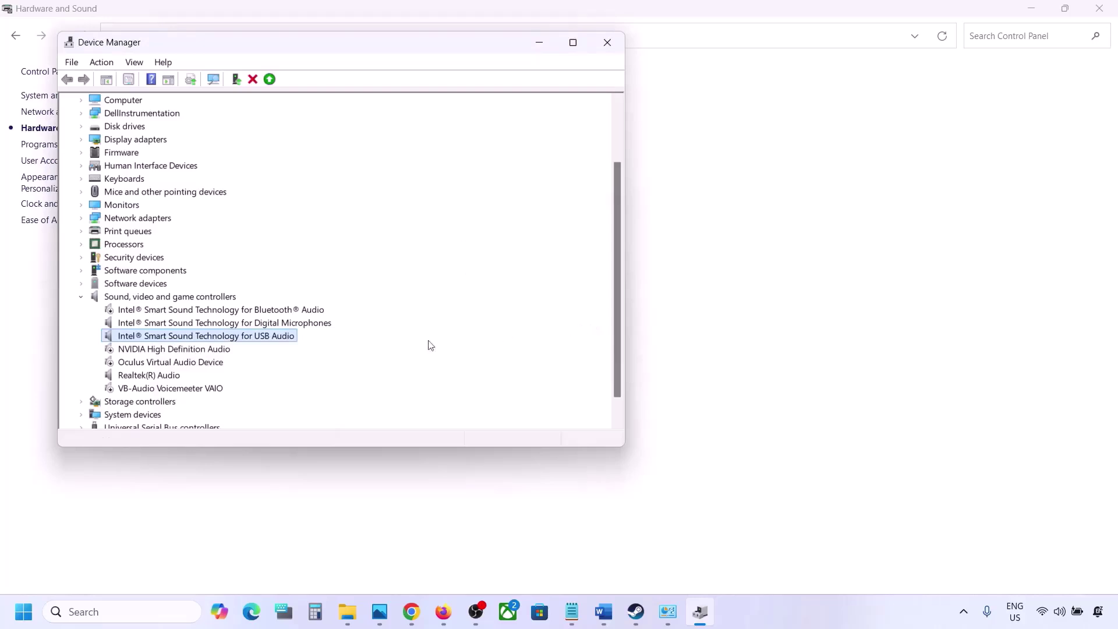
pyautogui.scroll(-3, 303, 367)
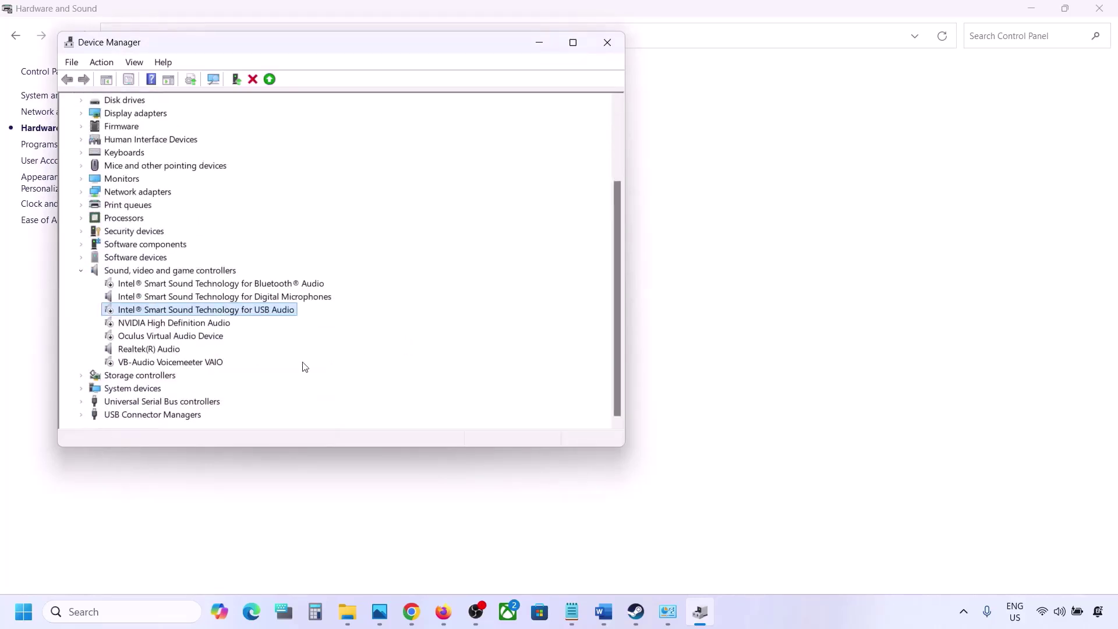
# Check the available options for the Realtek(R) Audio device without changing it, and close Device Manager.
pyautogui.click(129, 345)
pyautogui.rightClick(149, 352)
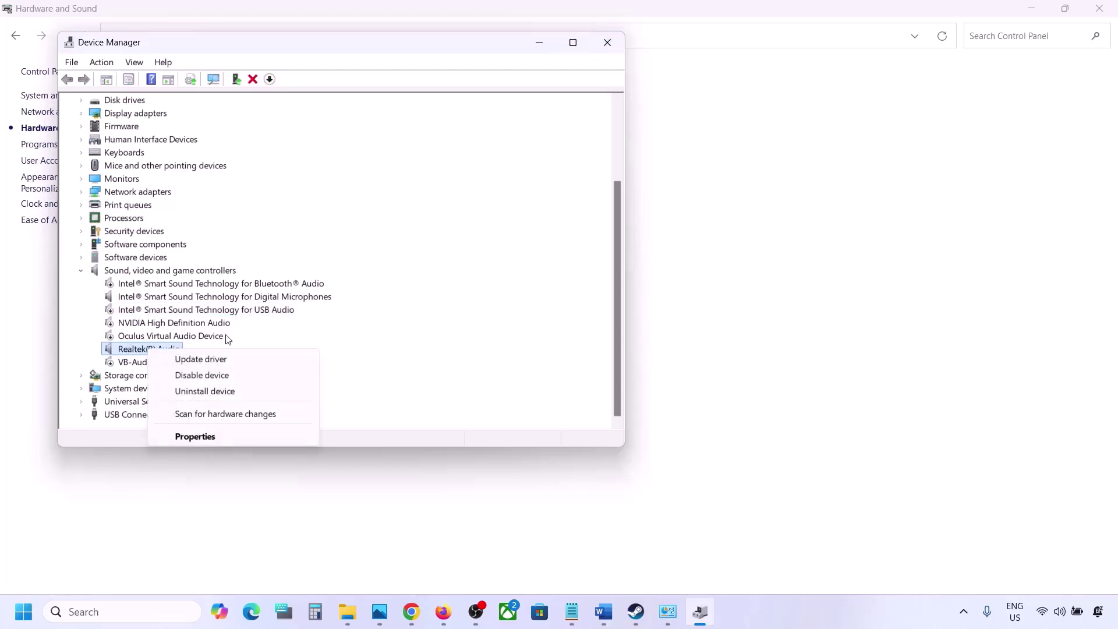
pyautogui.press('Escape')
pyautogui.click(607, 42)
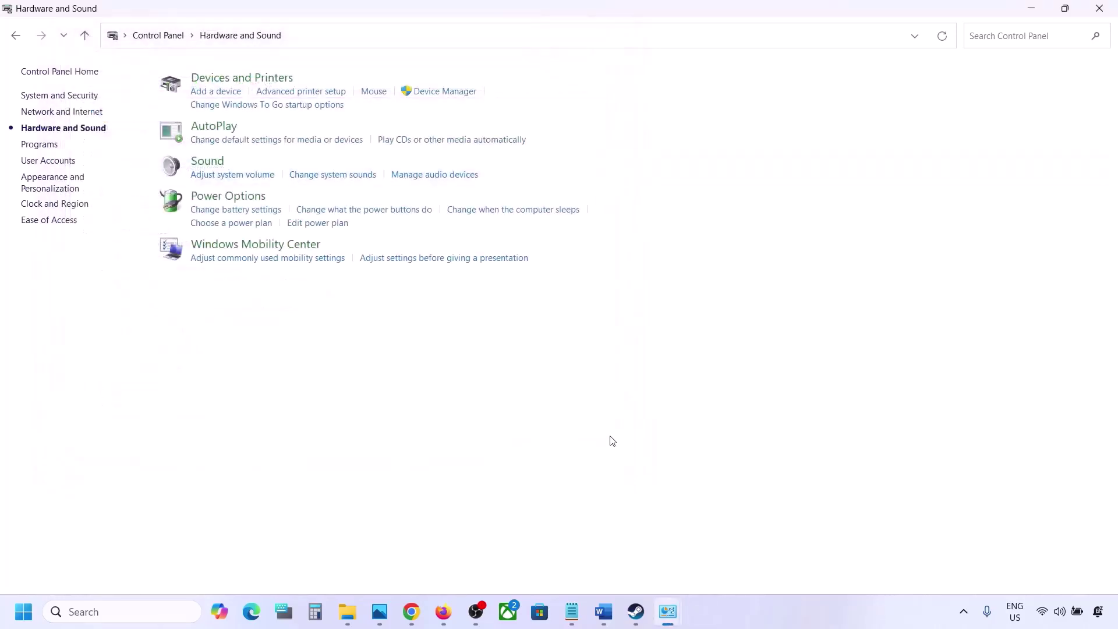
# Switch to the Word document and highlight the Step 8 instruction "Uncheck Handsfree Telephony".
pyautogui.click(604, 611)
pyautogui.scroll(-5, 482, 489)
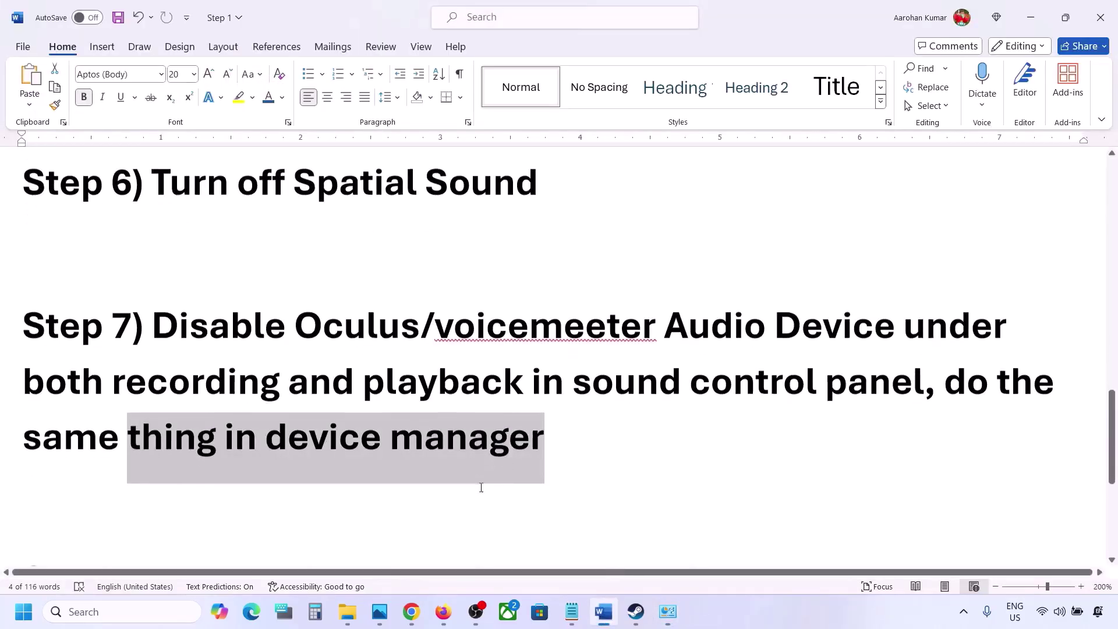
pyautogui.scroll(-1, 424, 476)
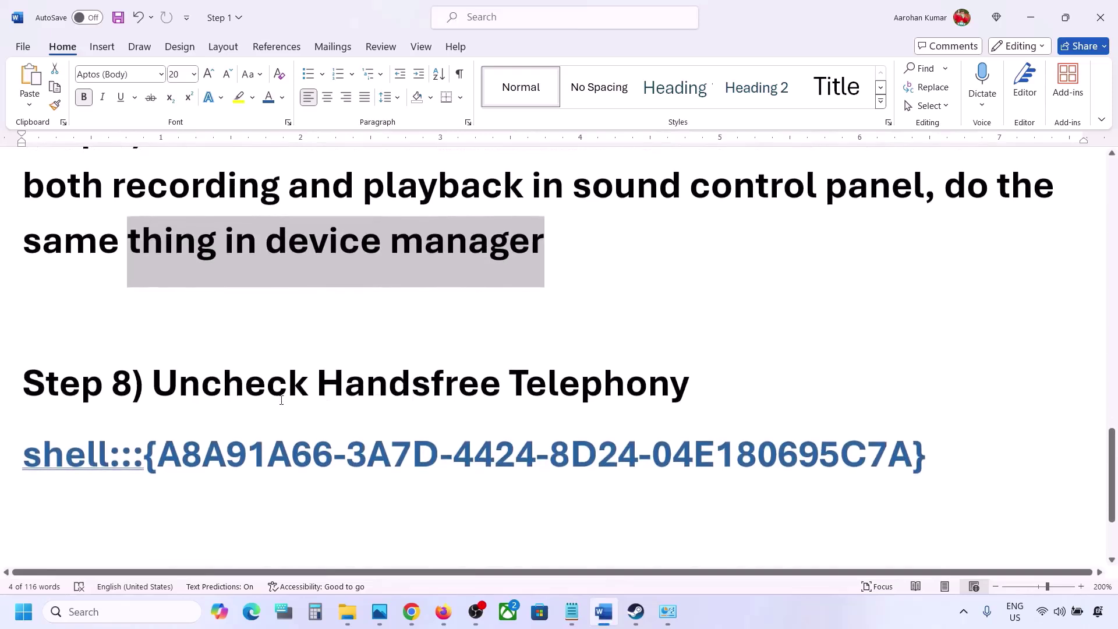
pyautogui.moveTo(155, 389); pyautogui.dragTo(691, 389)
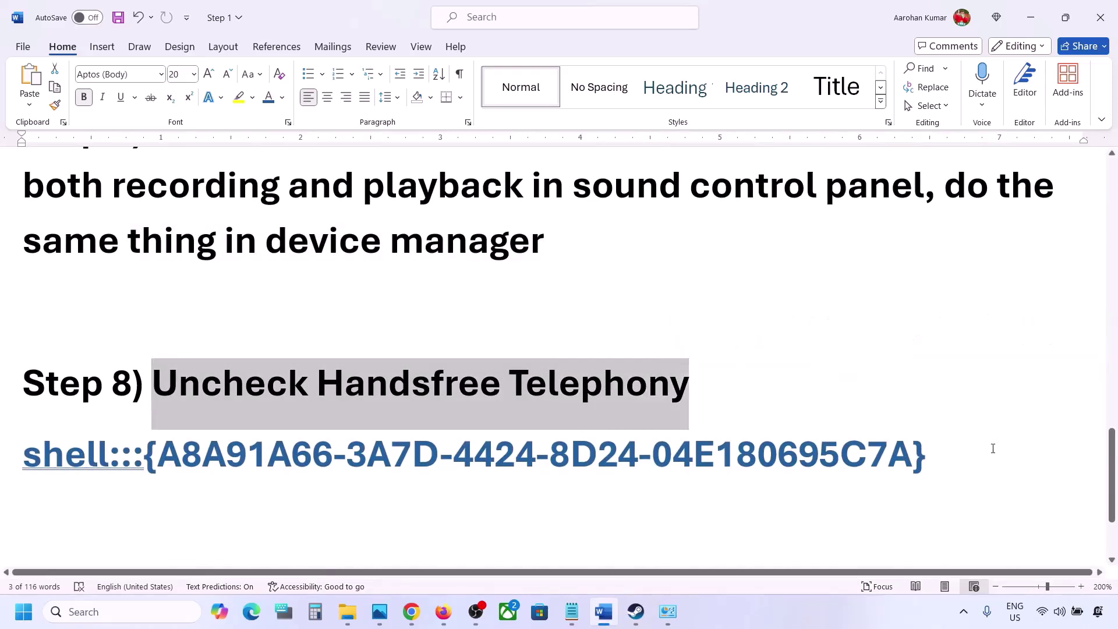
# Copy the command shell:::{A8A91A66-3A7D-4424-8D24-04E180695C7A} below Step 8 in the Word document.
pyautogui.moveTo(957, 454); pyautogui.dragTo(51, 451)
pyautogui.rightClick(51, 452)
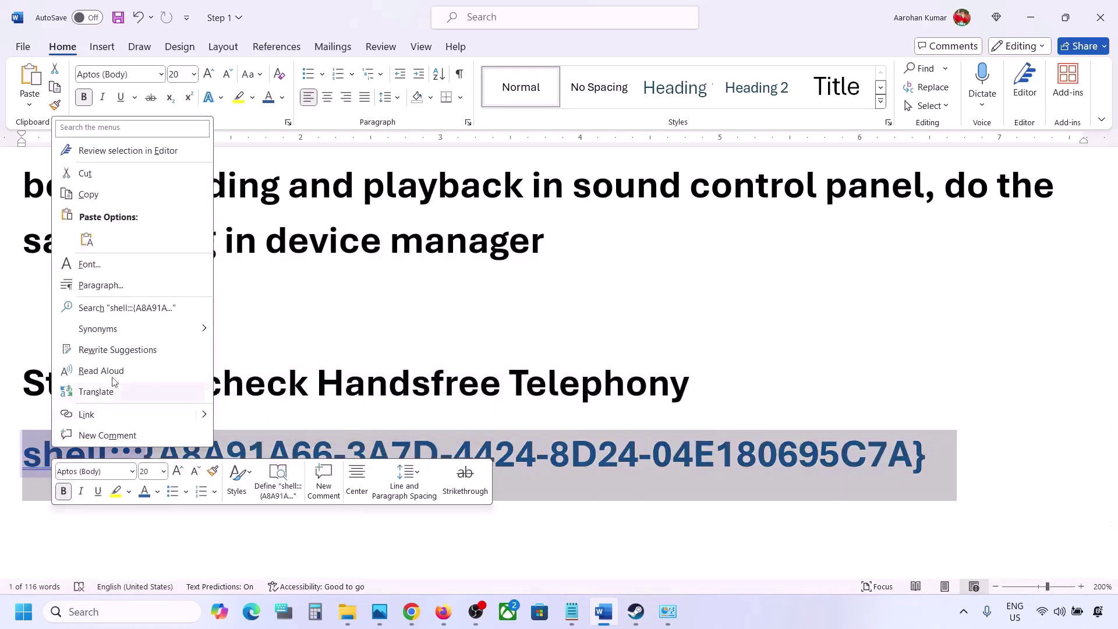
pyautogui.click(85, 196)
# Open the Windows Run dialog and execute the copied shell command to display Devices and Printers.
pyautogui.click(110, 610)
pyautogui.write('run')
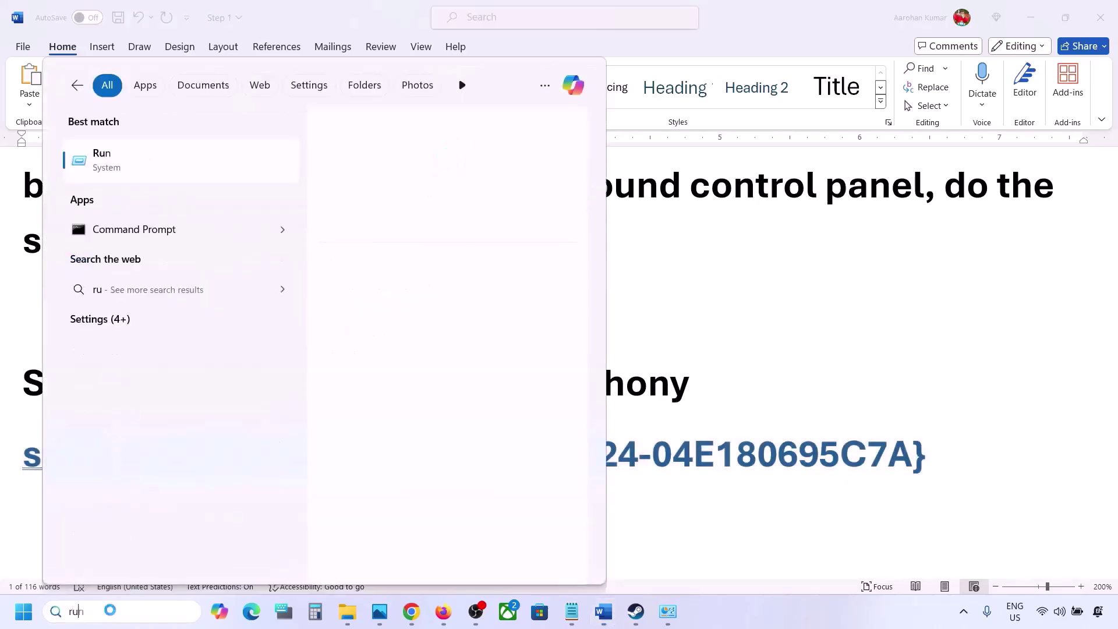
pyautogui.click(157, 175)
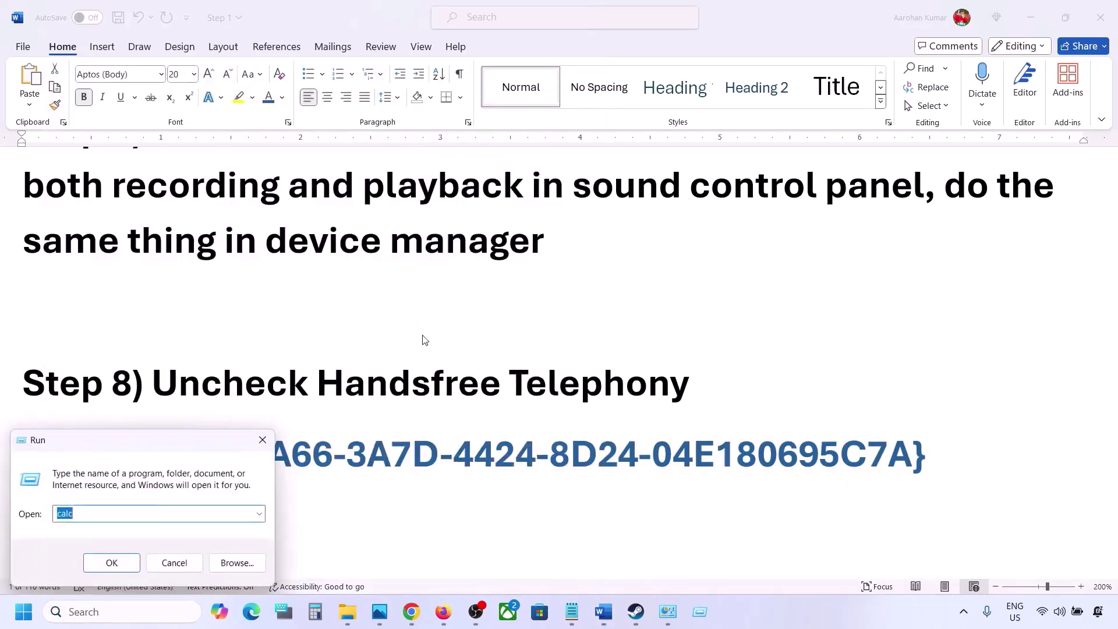
pyautogui.write('v')
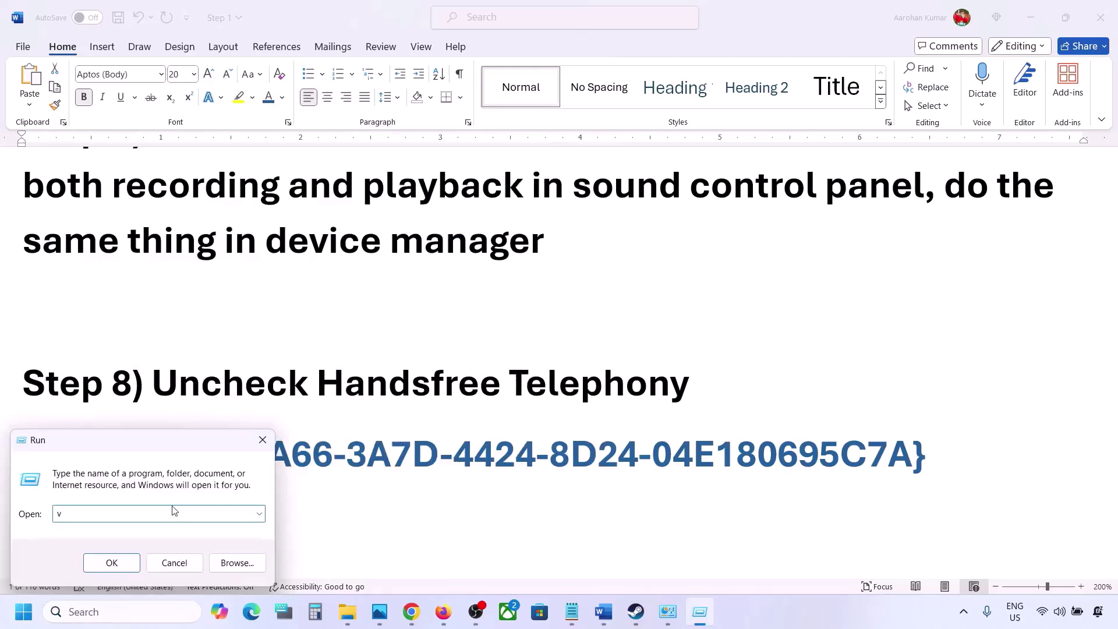
pyautogui.hotkey('ctrl', 'v')
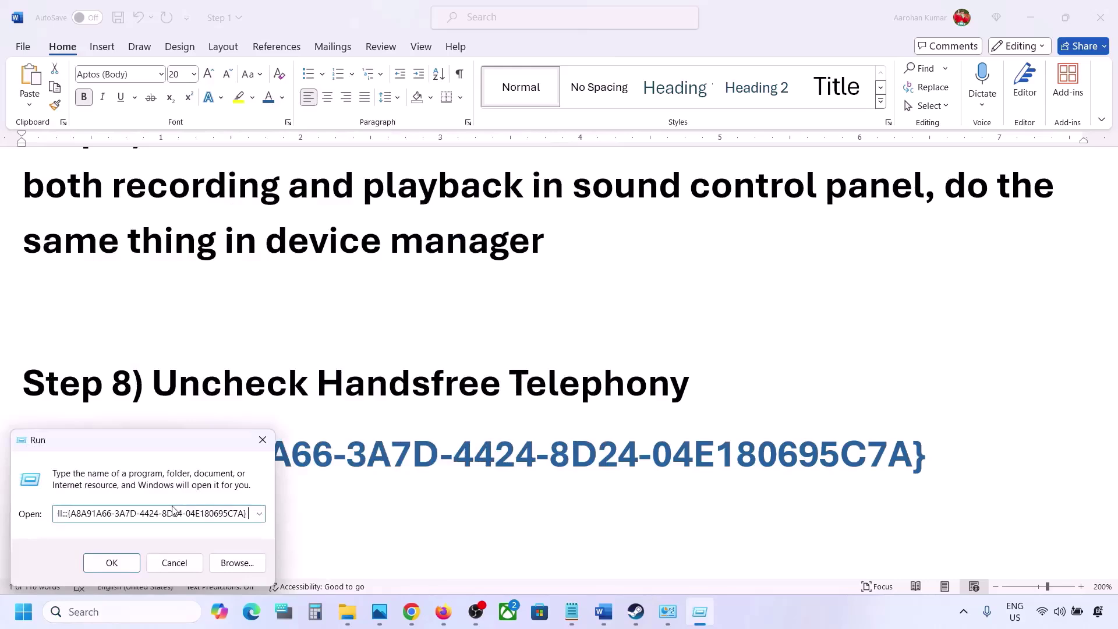
pyautogui.click(125, 567)
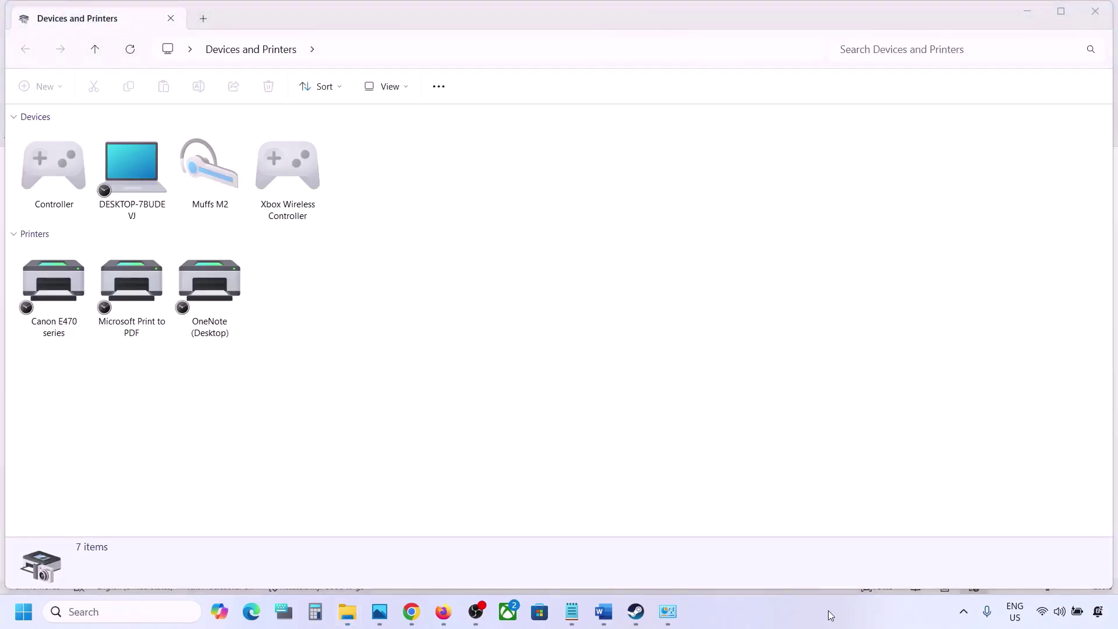
# Uncheck the Handsfree Telephony service in the Muffs M2 headset's properties, apply the change and close the properties.
pyautogui.rightClick(216, 168)
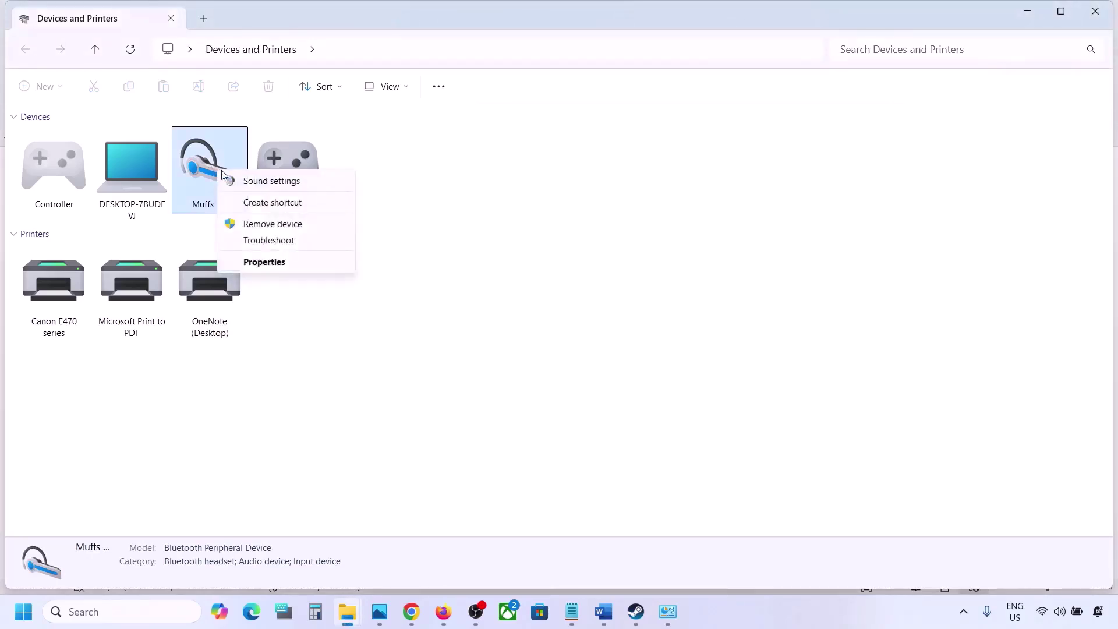
pyautogui.click(263, 261)
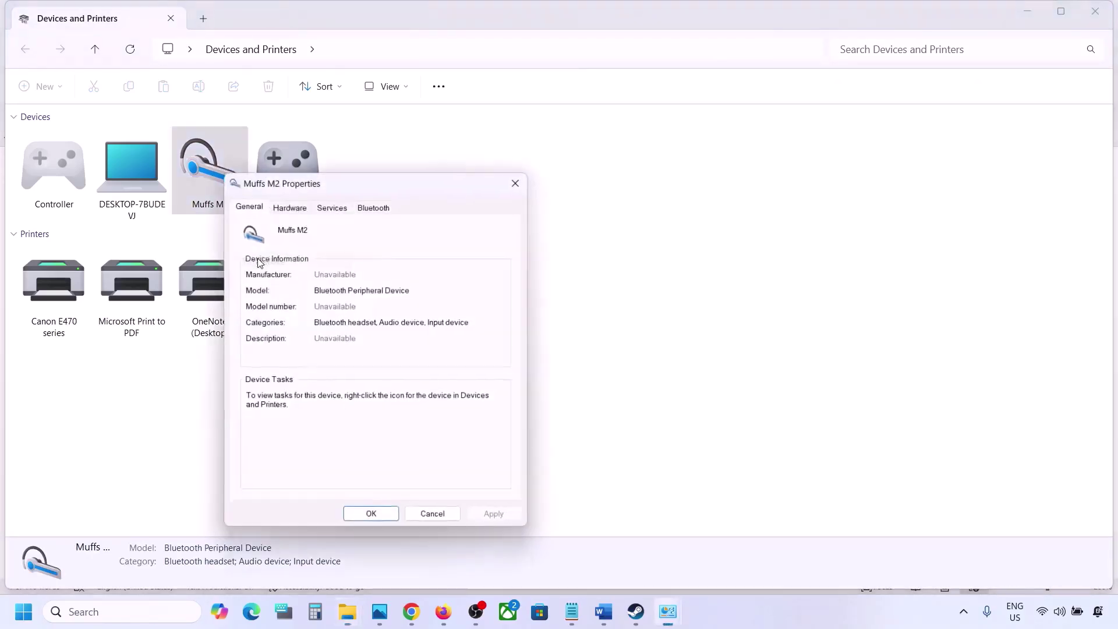
pyautogui.moveTo(401, 185); pyautogui.dragTo(522, 156)
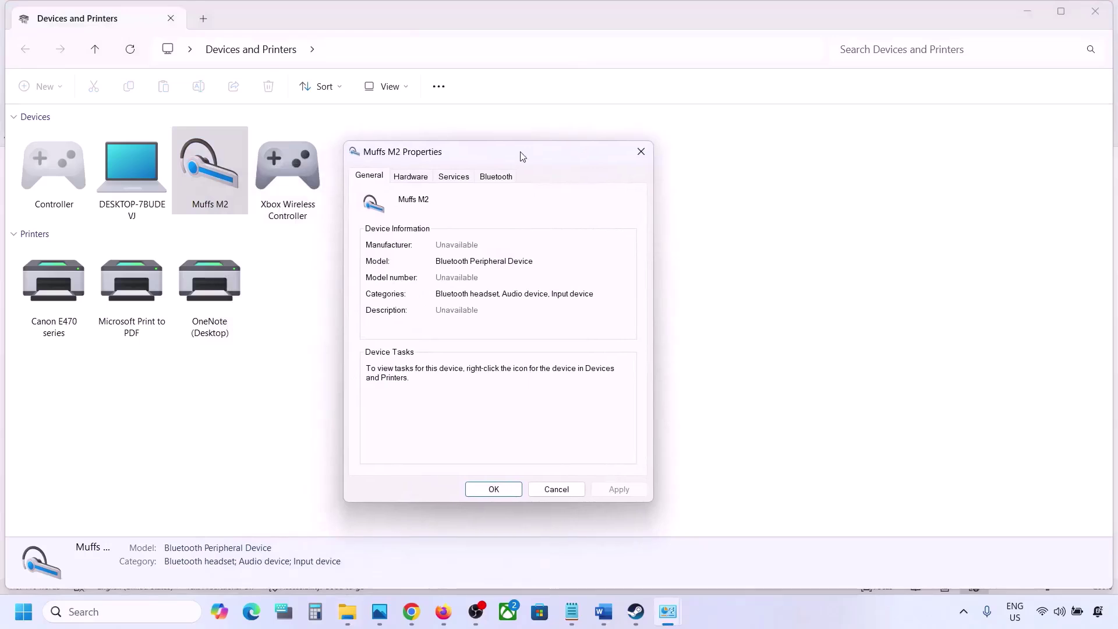
pyautogui.click(498, 178)
pyautogui.click(463, 178)
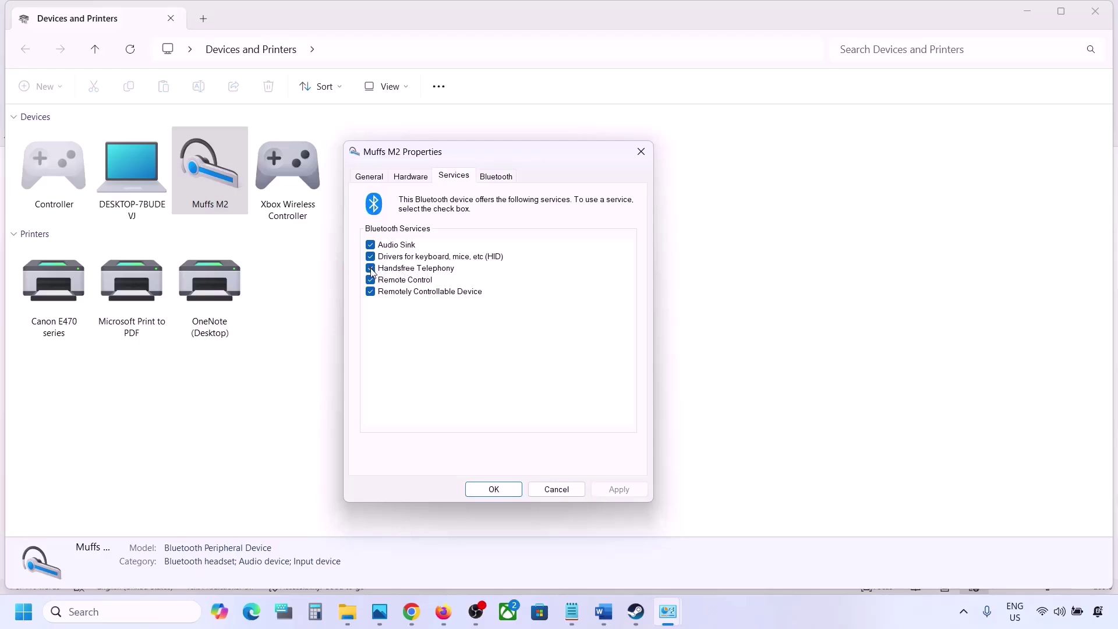
pyautogui.click(370, 268)
pyautogui.click(616, 491)
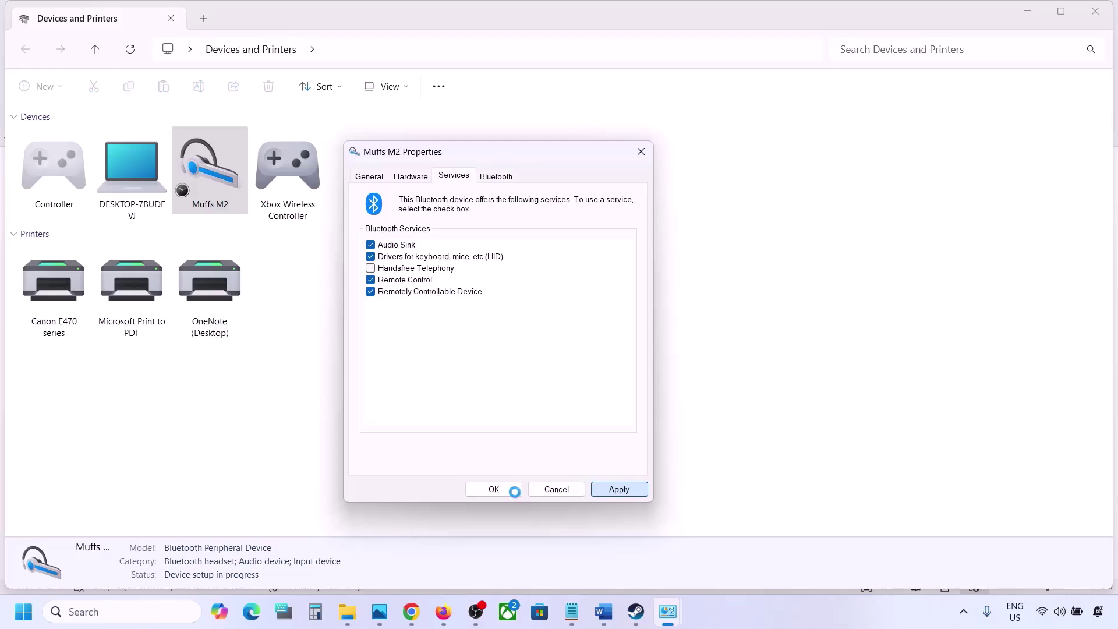
pyautogui.click(514, 491)
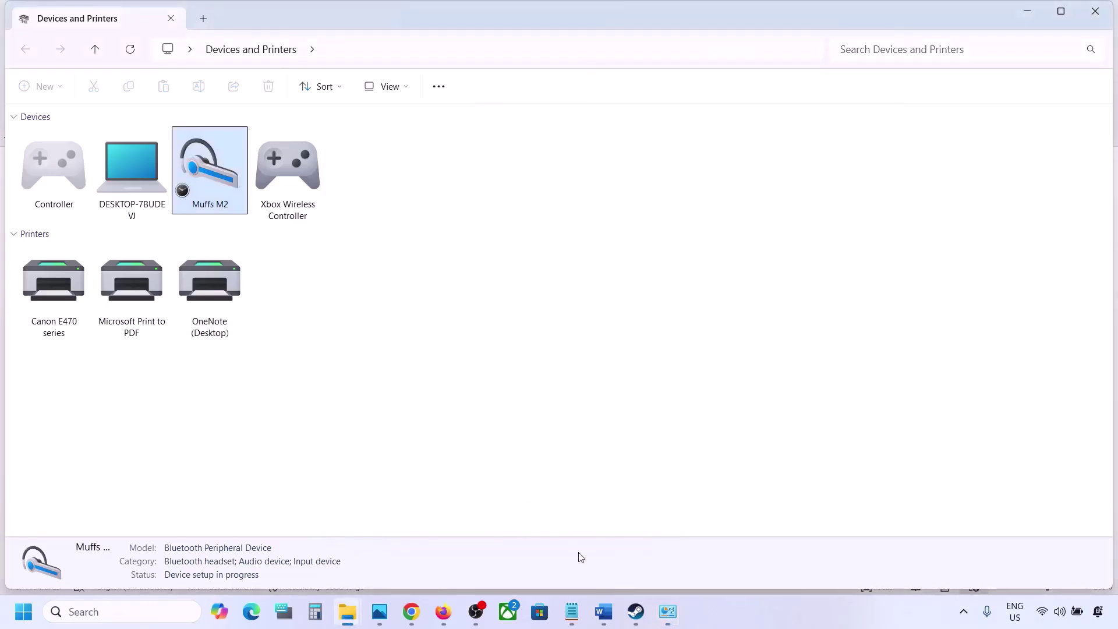
# Return to the Word document and highlight the Step 10 instruction "Install Audio Driver".
pyautogui.click(636, 611)
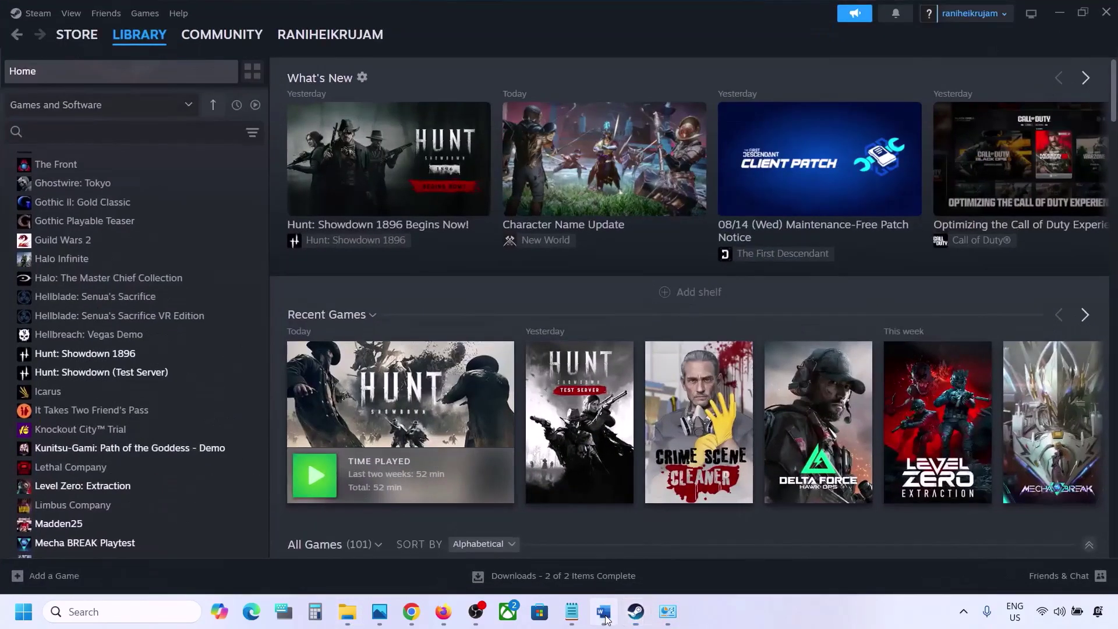
pyautogui.click(605, 615)
pyautogui.scroll(-2, 495, 413)
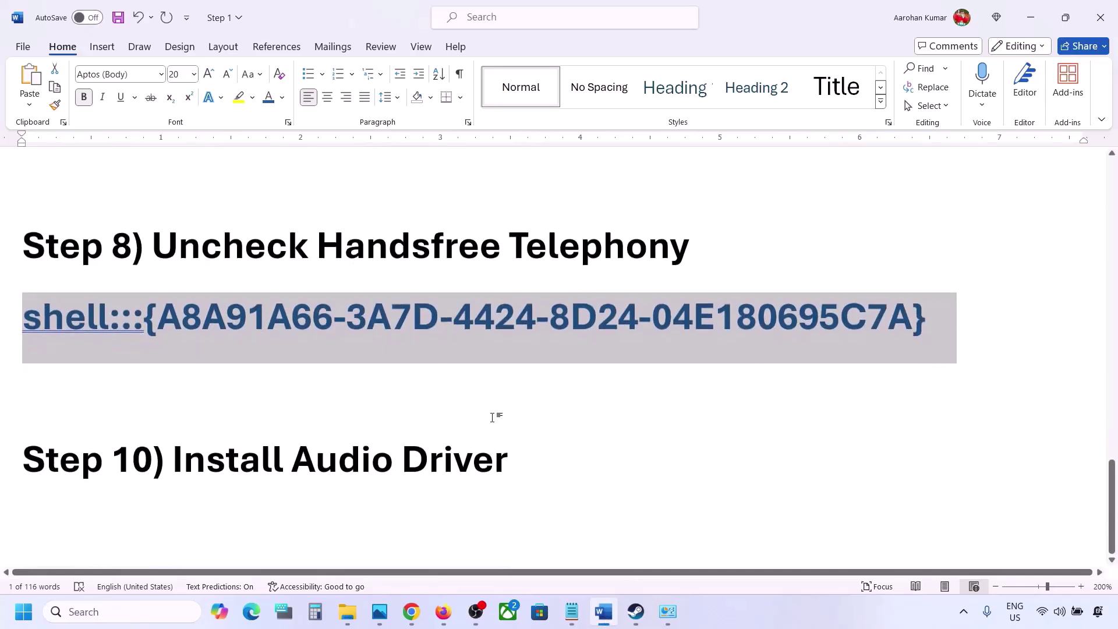
pyautogui.moveTo(173, 460); pyautogui.dragTo(489, 468)
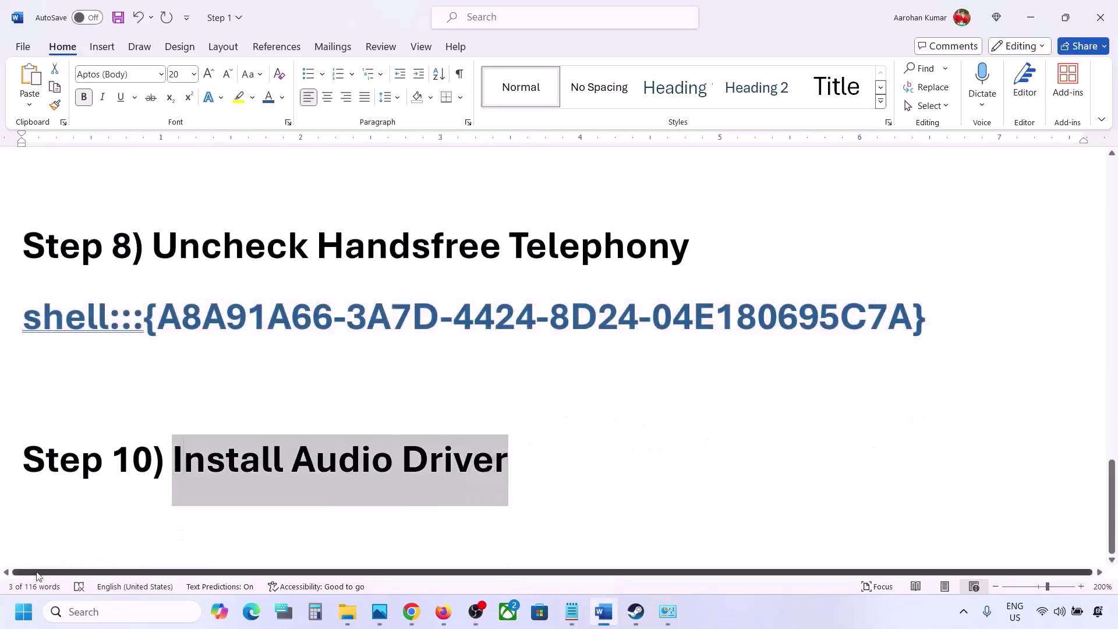
# Open Device Manager and start a driver update for the Realtek(R) Audio device under Sound, video and game controllers.
pyautogui.rightClick(19, 615)
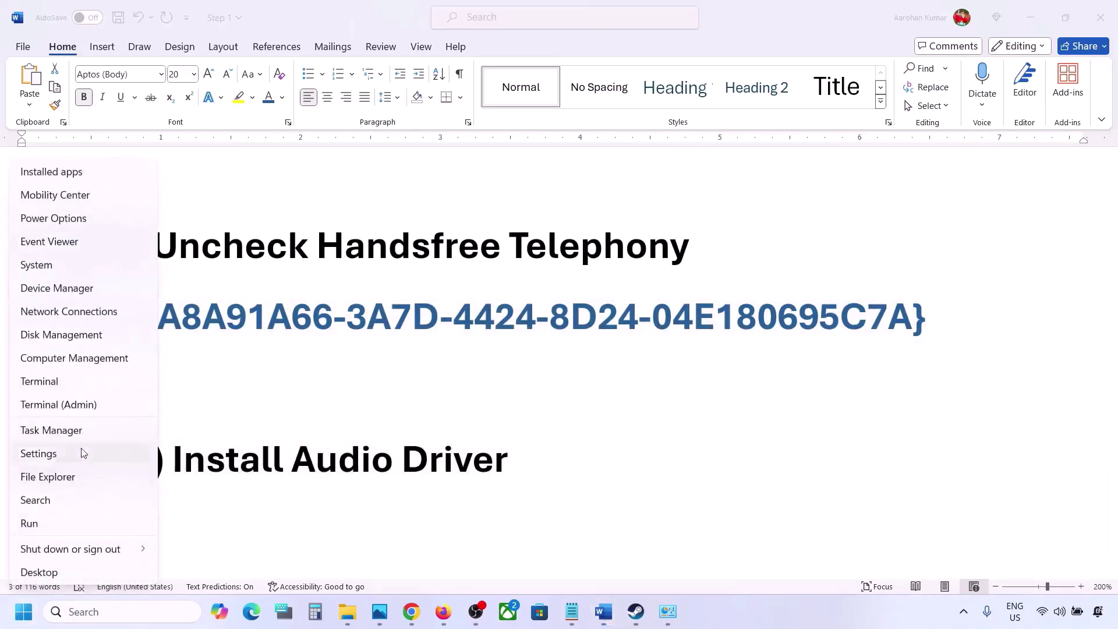
pyautogui.click(50, 288)
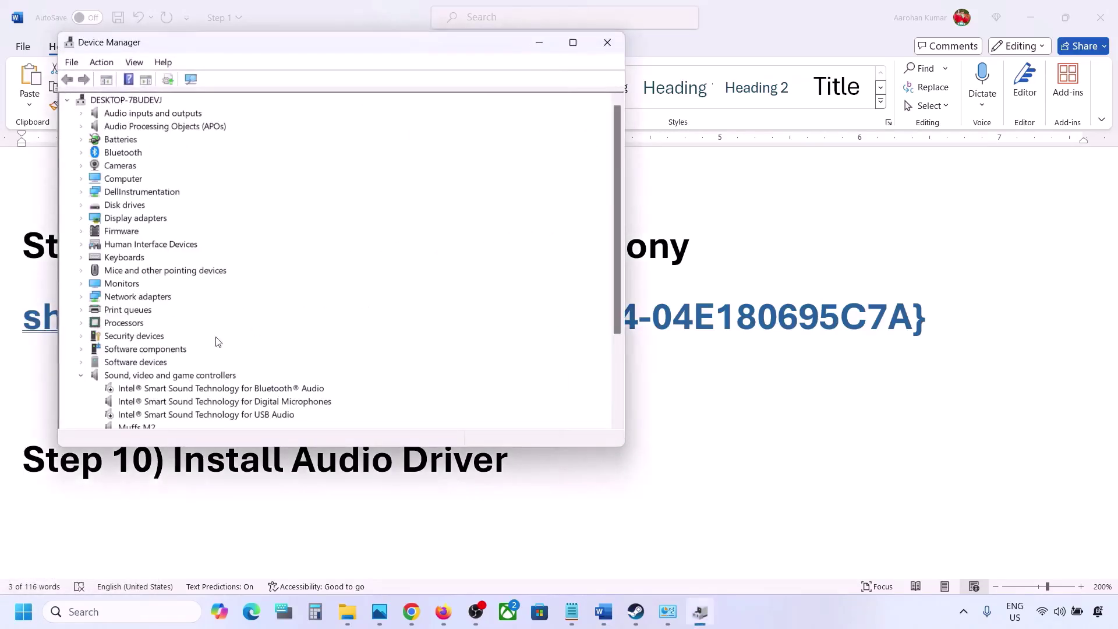
pyautogui.scroll(-2, 186, 381)
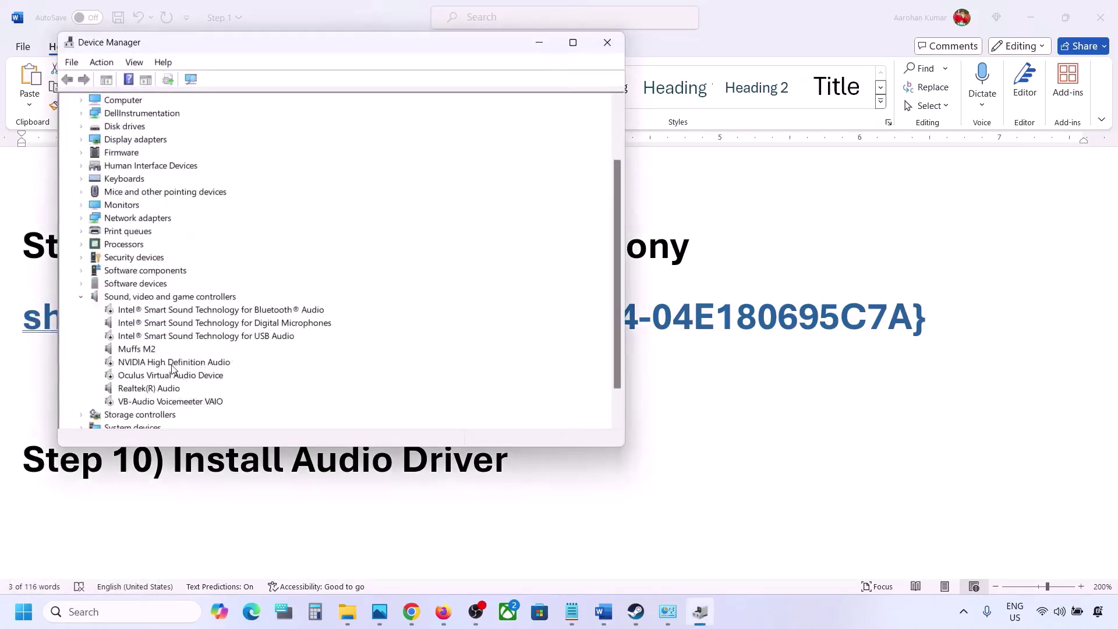
pyautogui.click(138, 391)
pyautogui.rightClick(138, 392)
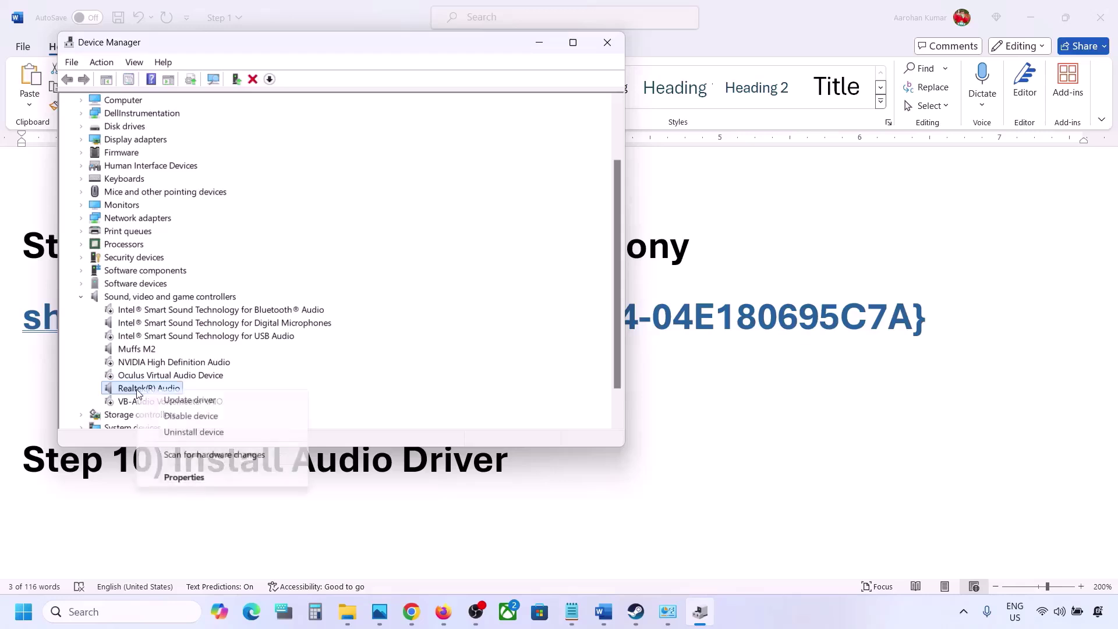
pyautogui.click(213, 402)
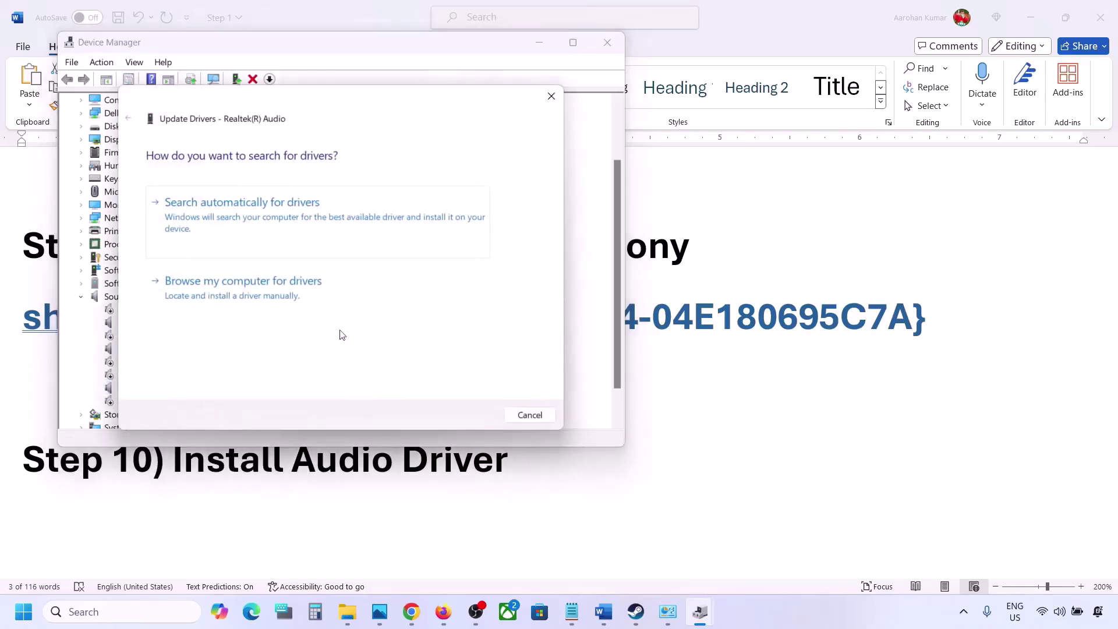
# Choose Realtek Audio from the drivers available on the computer, cancel the driver update and close Device Manager.
pyautogui.click(264, 296)
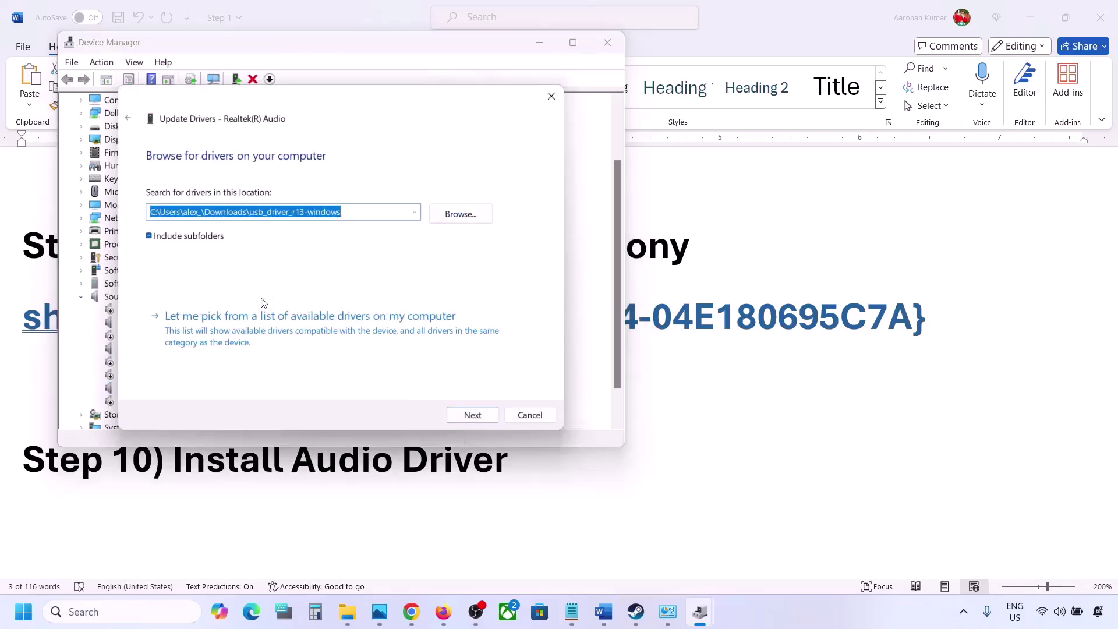
pyautogui.click(229, 332)
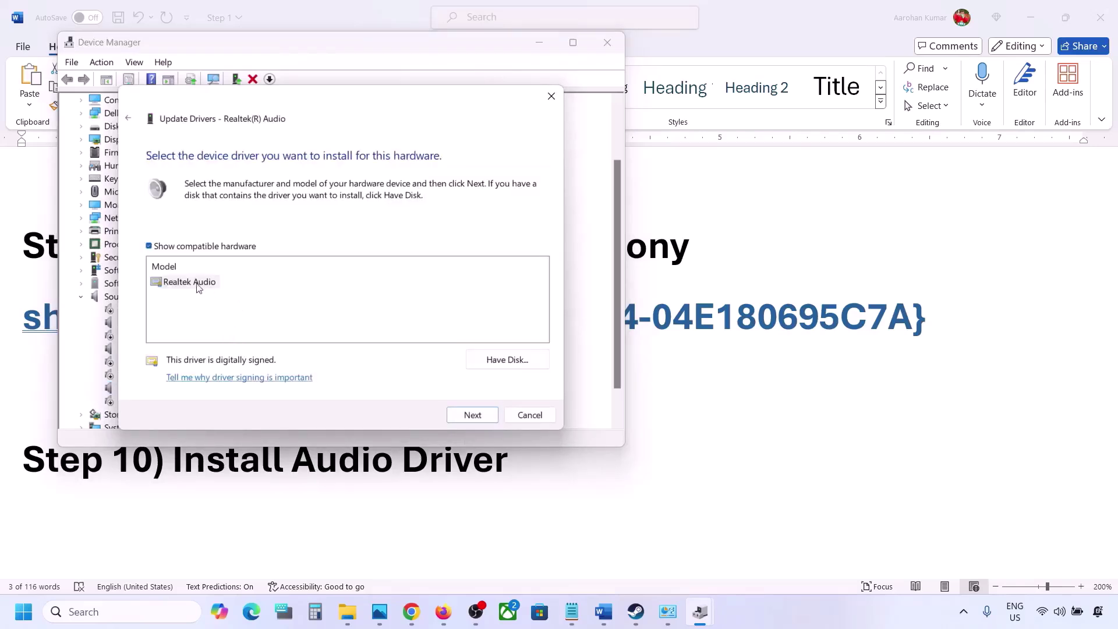
pyautogui.click(180, 282)
pyautogui.moveTo(330, 99); pyautogui.dragTo(459, 82)
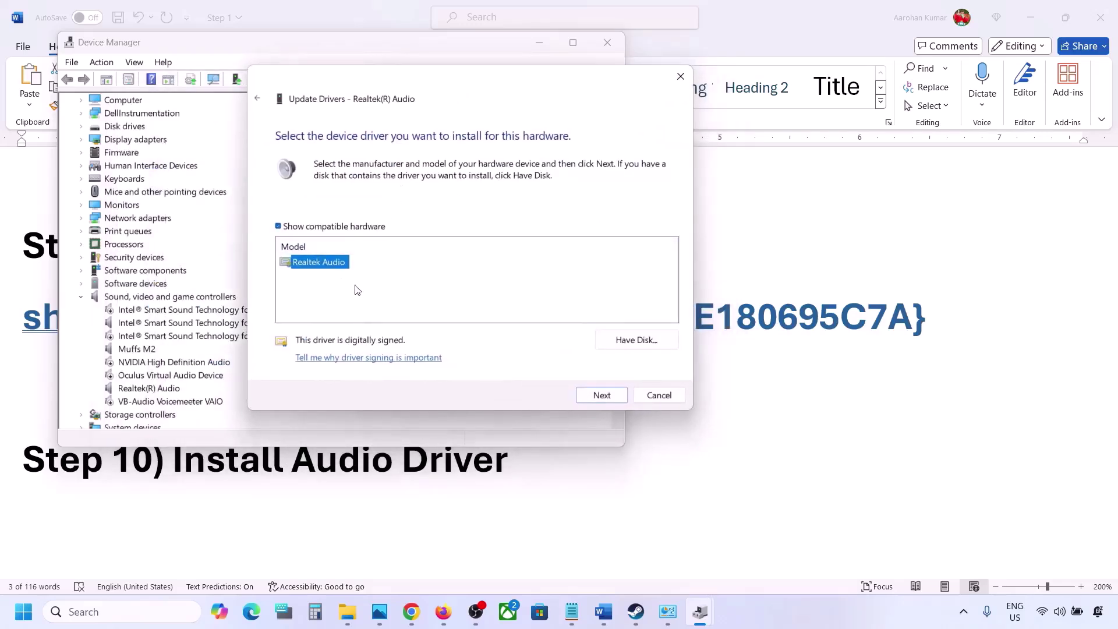
pyautogui.click(655, 398)
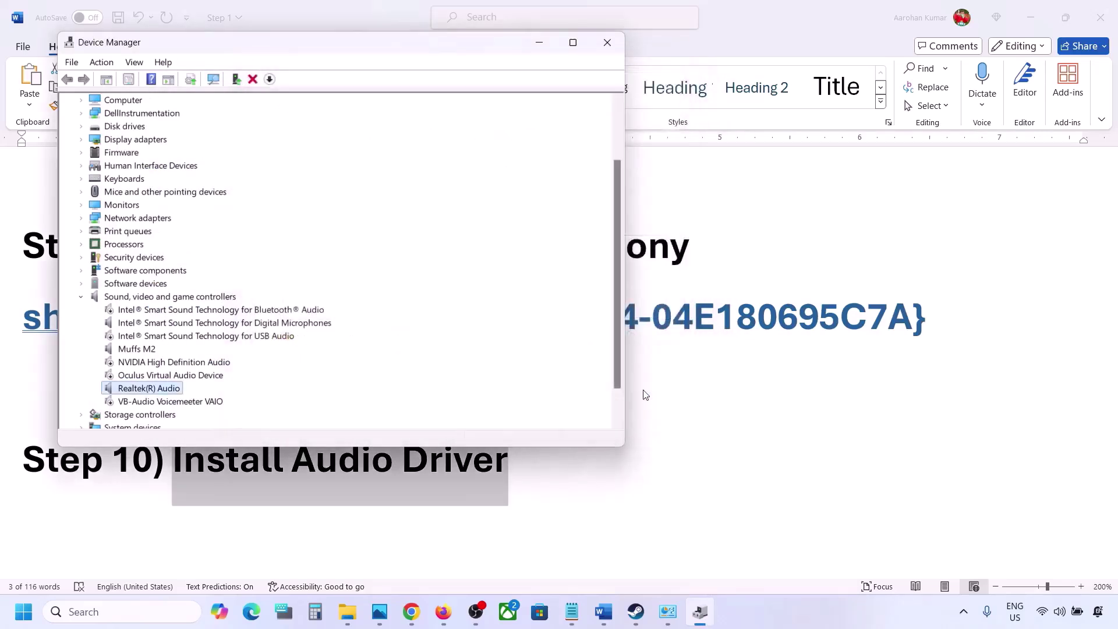
pyautogui.click(617, 41)
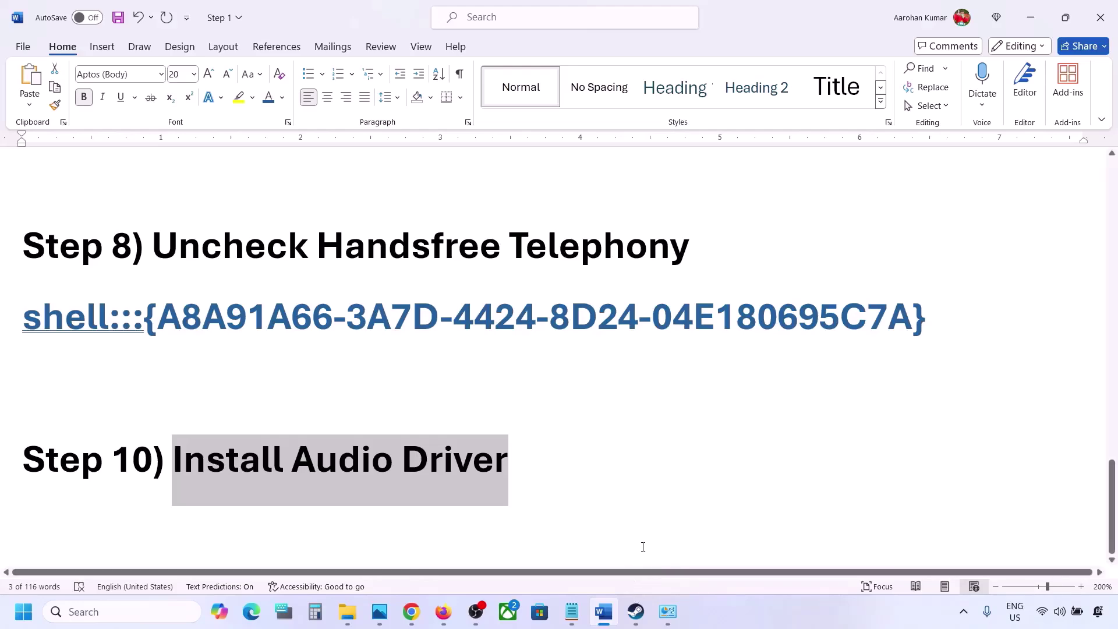
# View the Steam library screenshot 0.png in the image viewer and advance to the screenshot of the game's Installed Files page.
pyautogui.scroll(3, 641, 544)
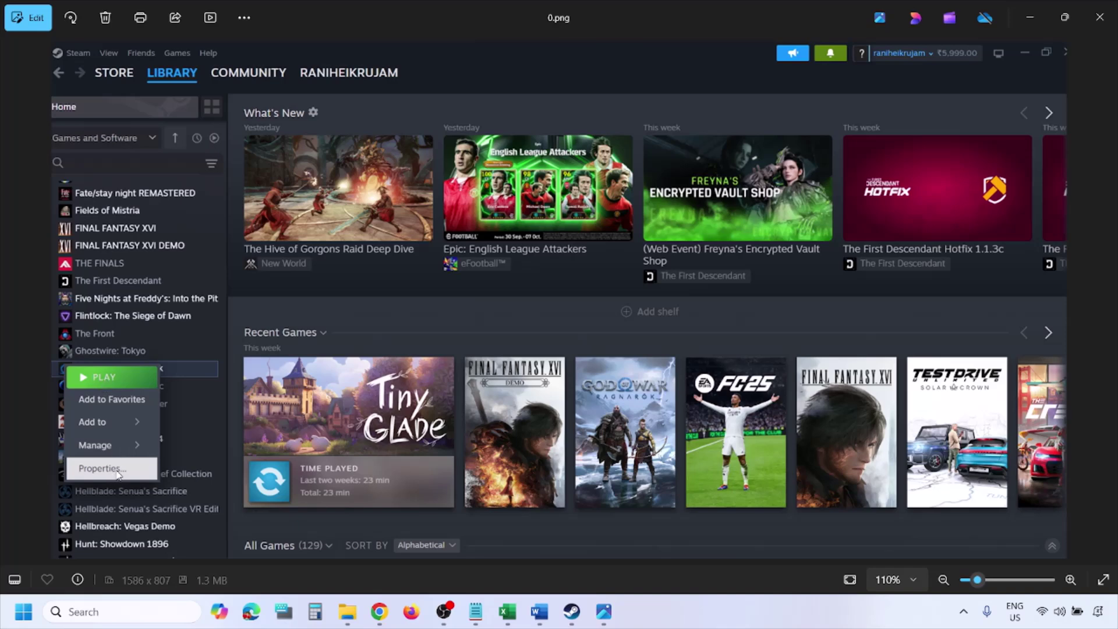
pyautogui.scroll(-1, 402, 365)
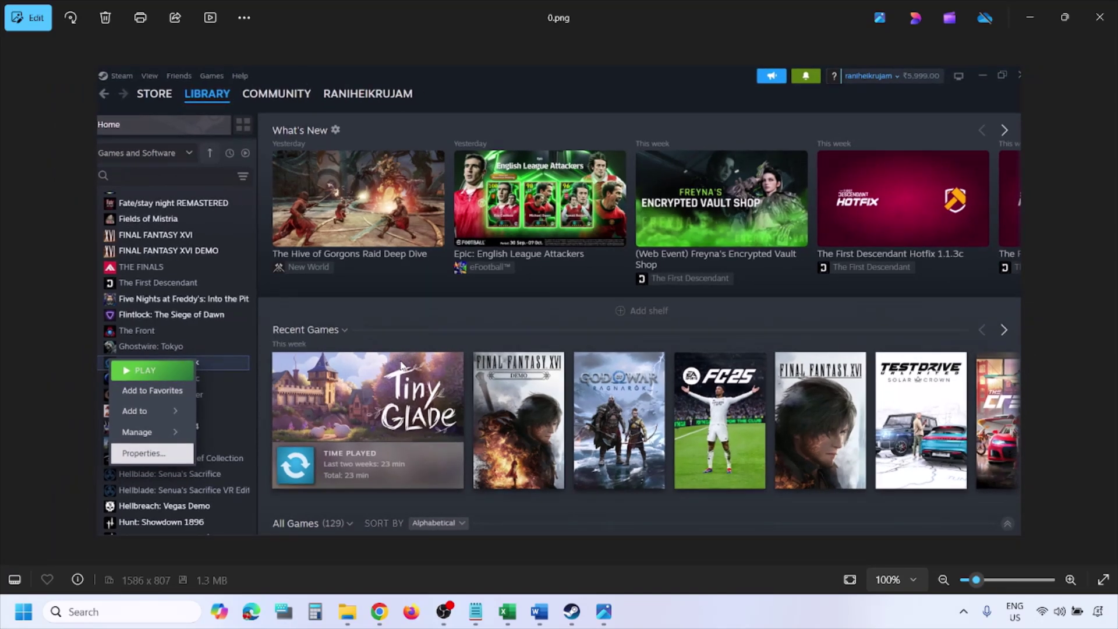
pyautogui.press('Right')
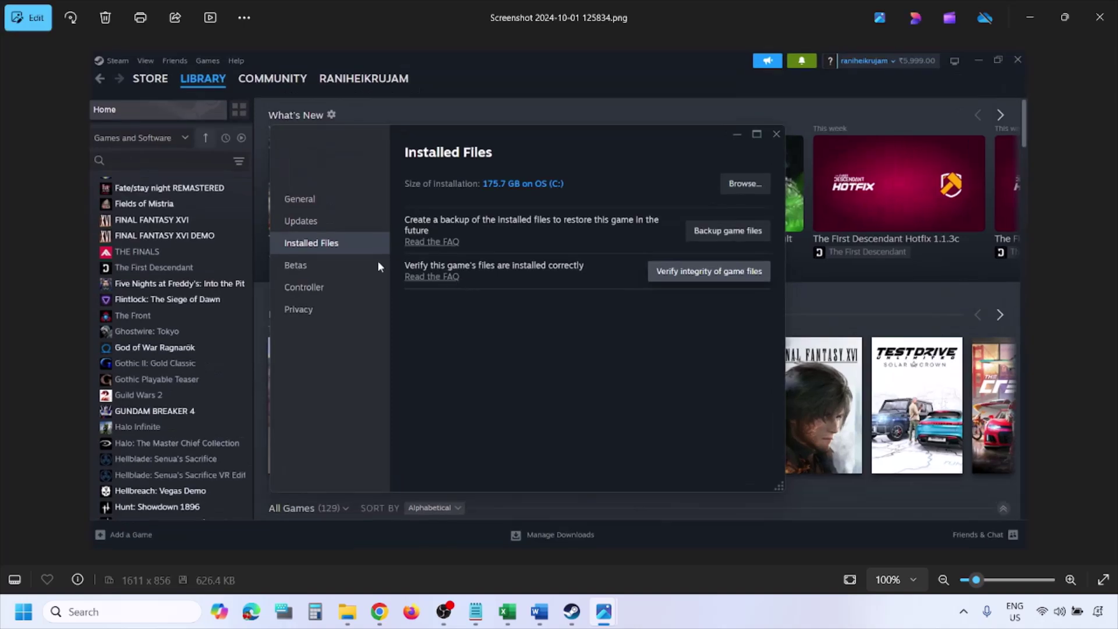